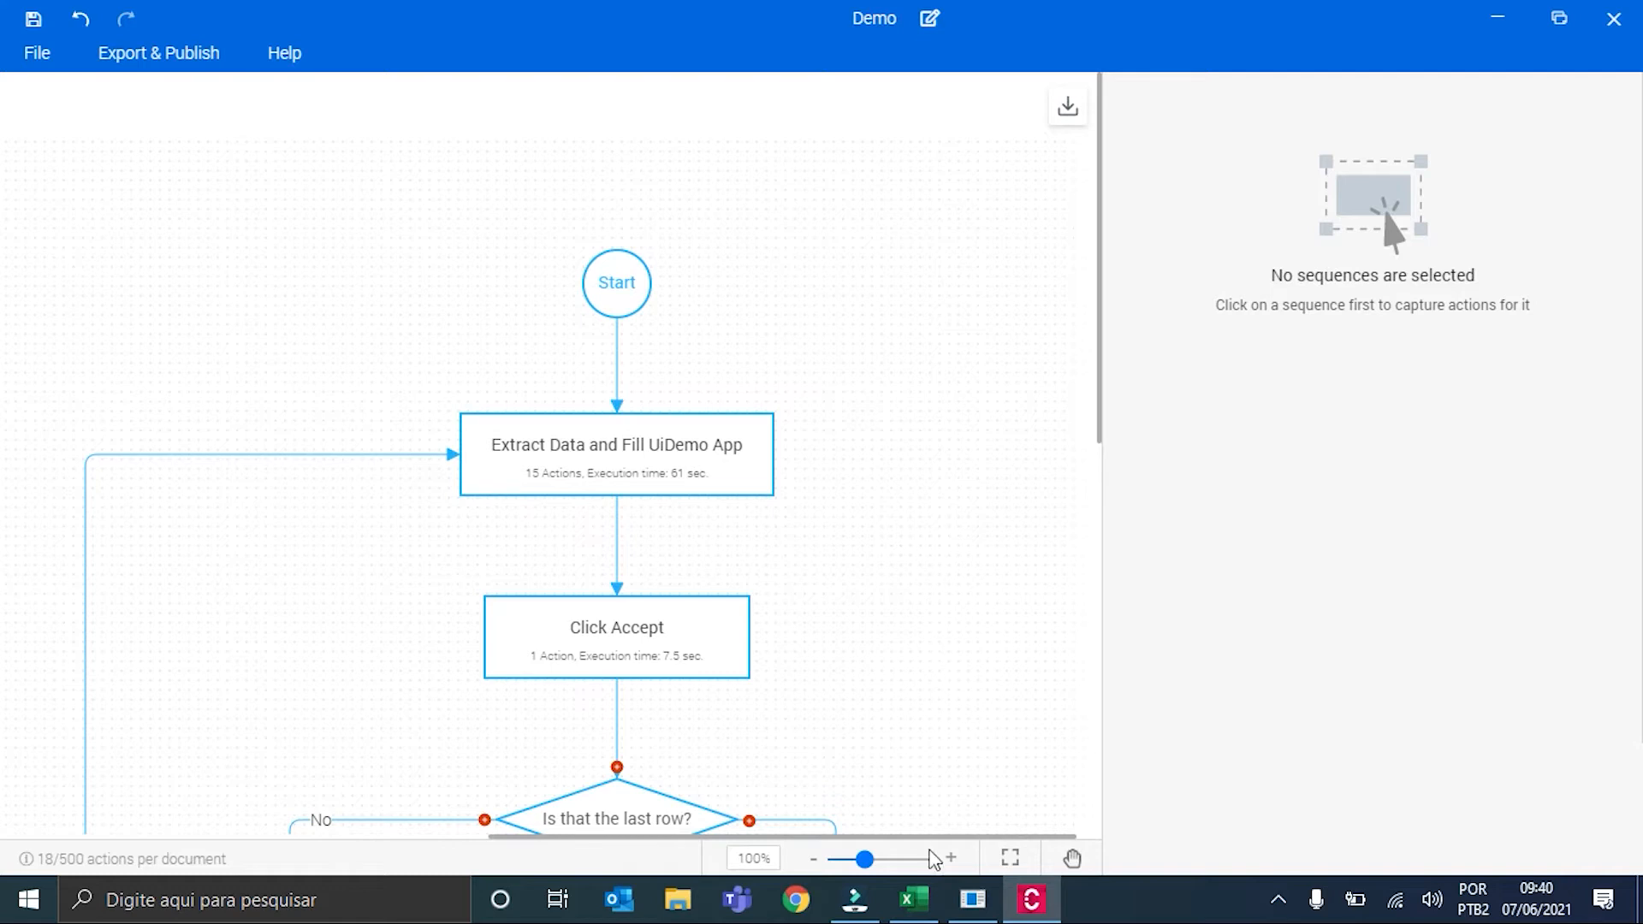
Step: Switch to the Input workbook in Excel, bring up UIDemo over it, and move the UIDemo window clear of the data columns
click(914, 899)
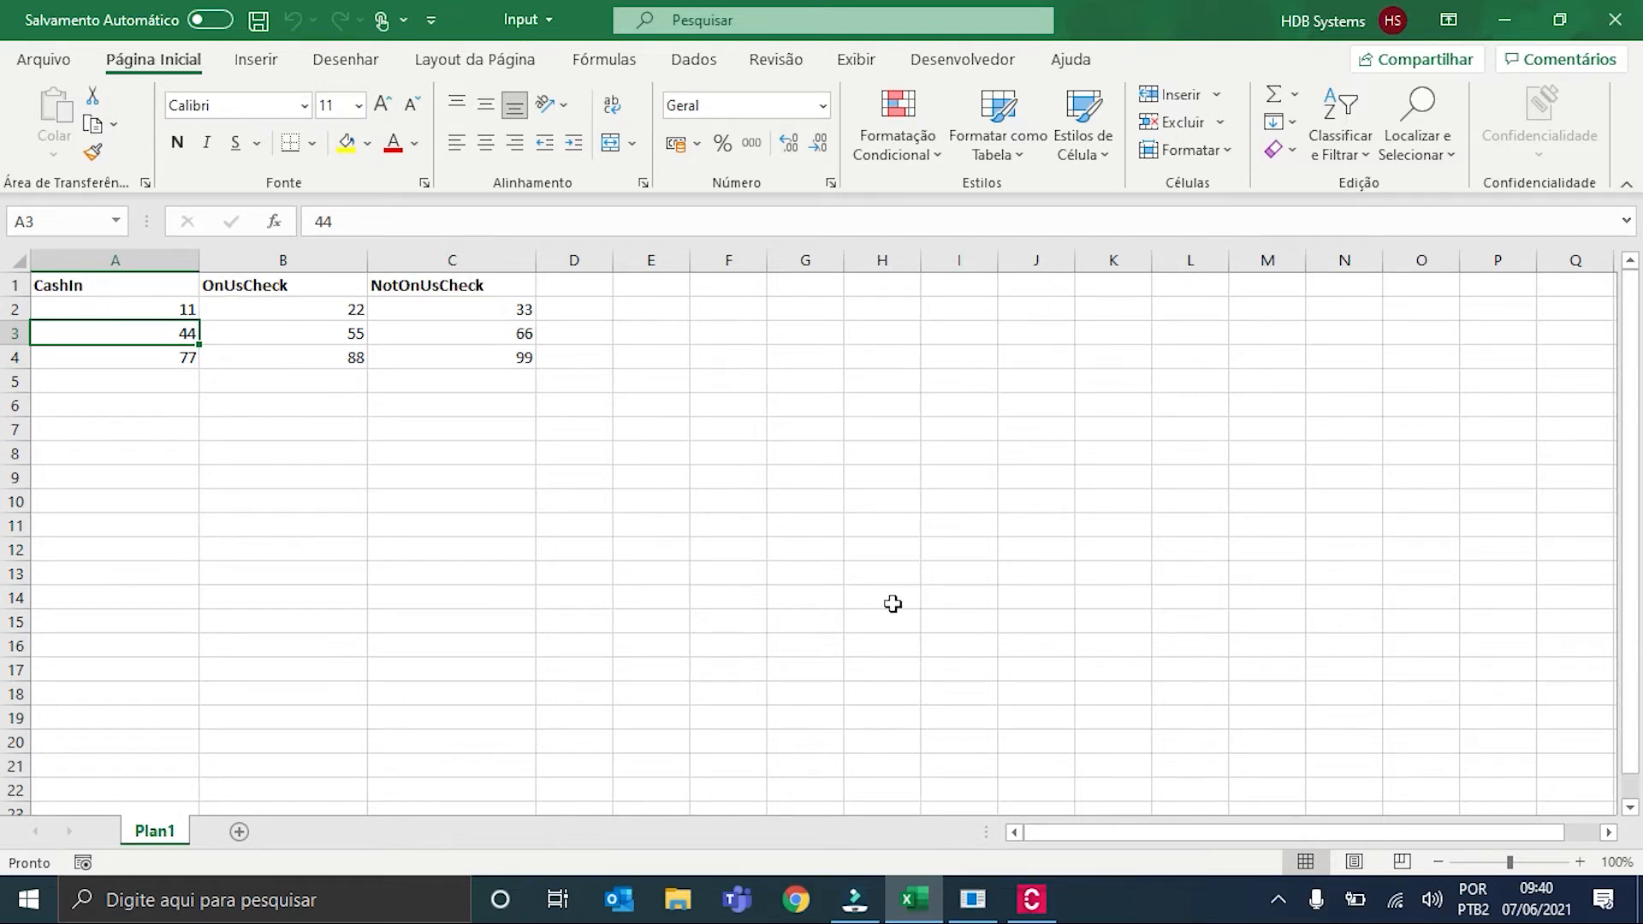
click(978, 909)
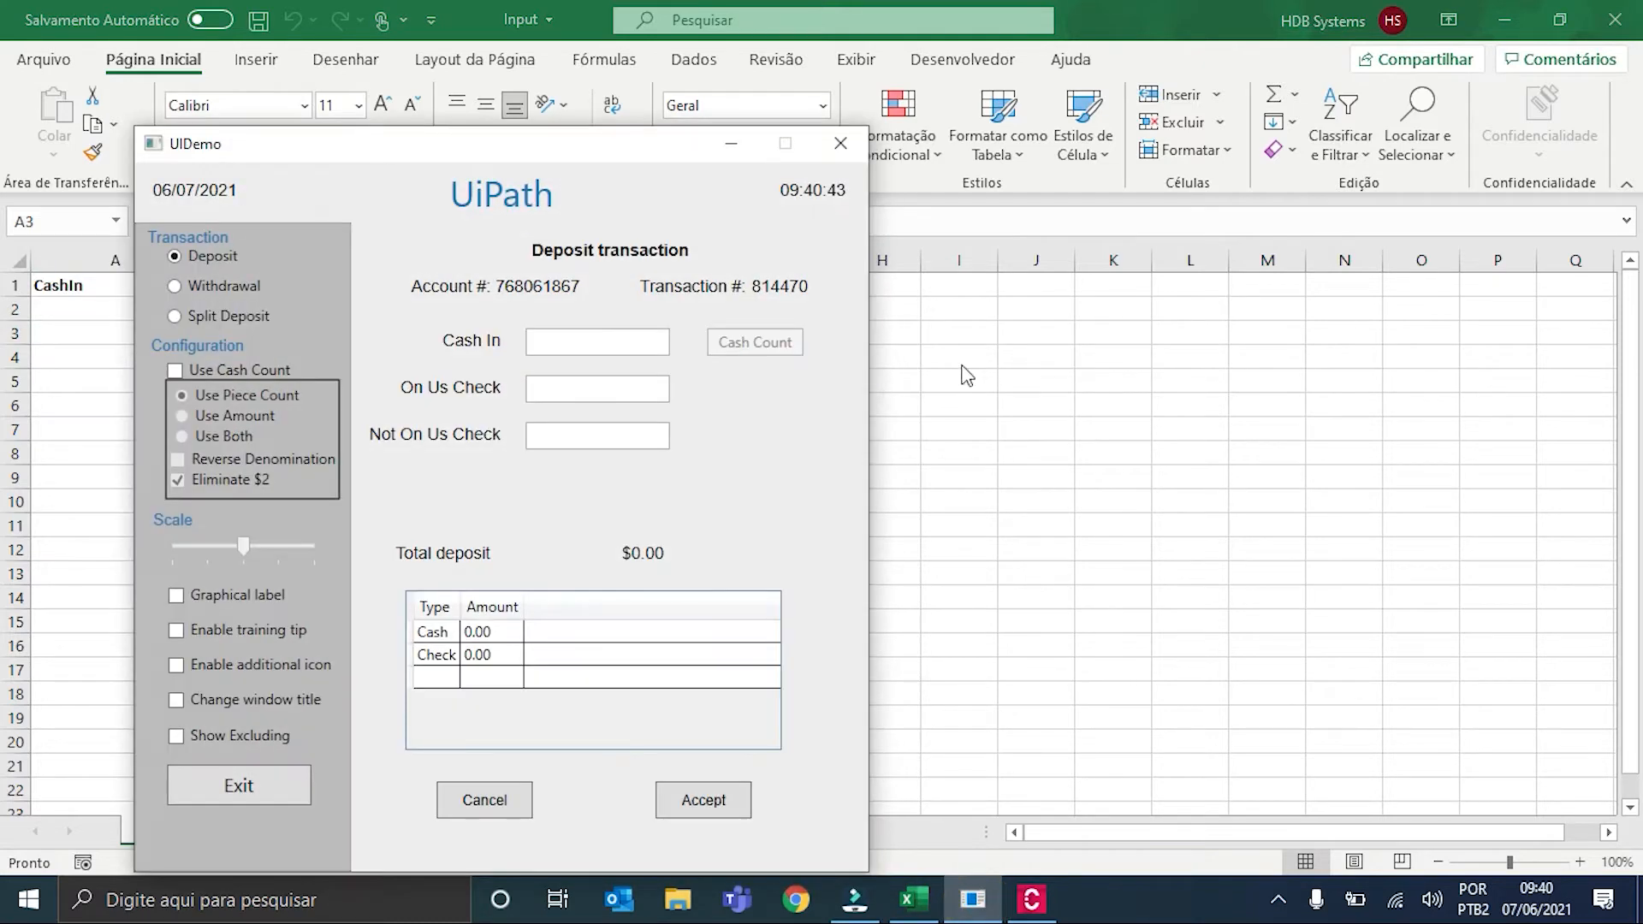
drag(582, 152, 1138, 53)
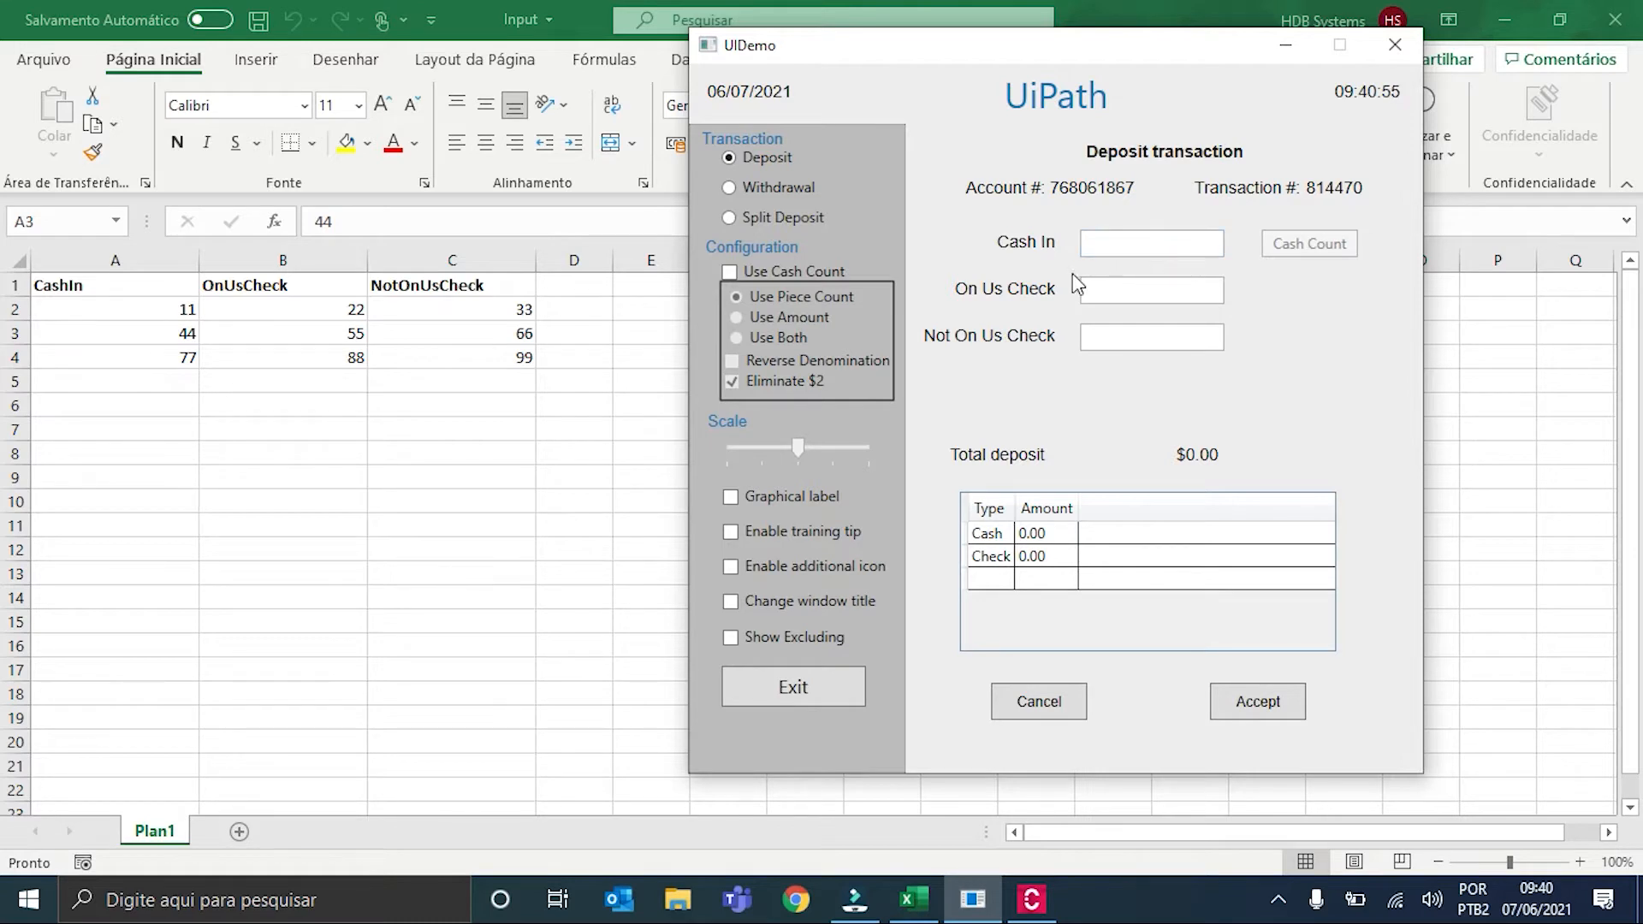
Step: Copy the CashIn value 11 from cell A2 of the Excel sheet into UIDemo's Cash In field
key(alt+Tab)
click(167, 313)
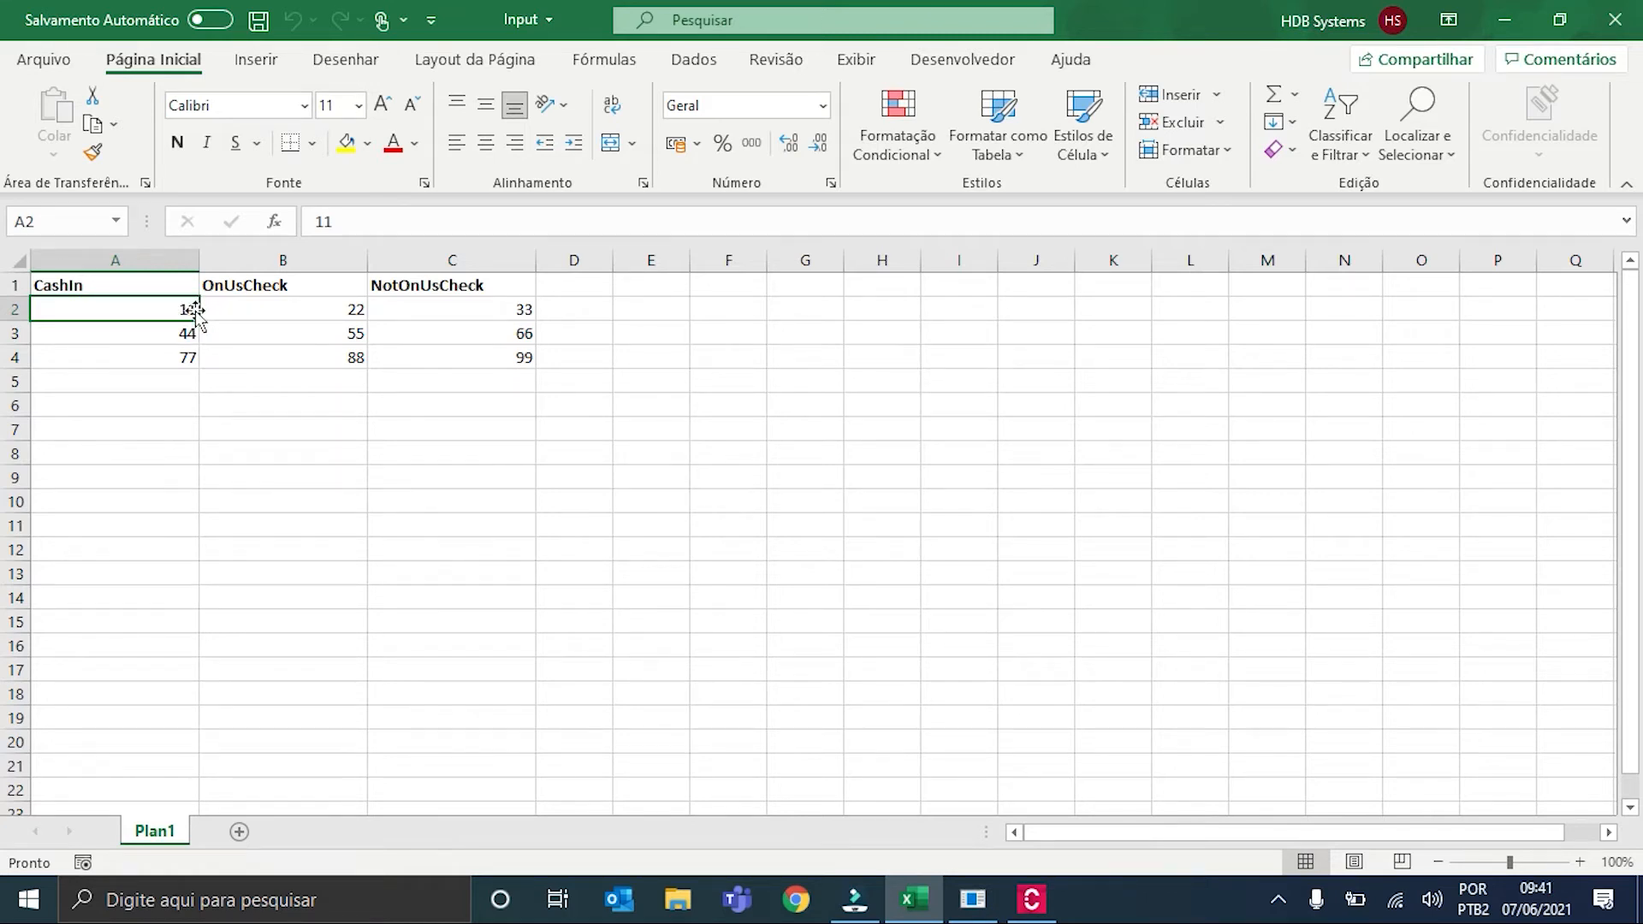
double_click(184, 310)
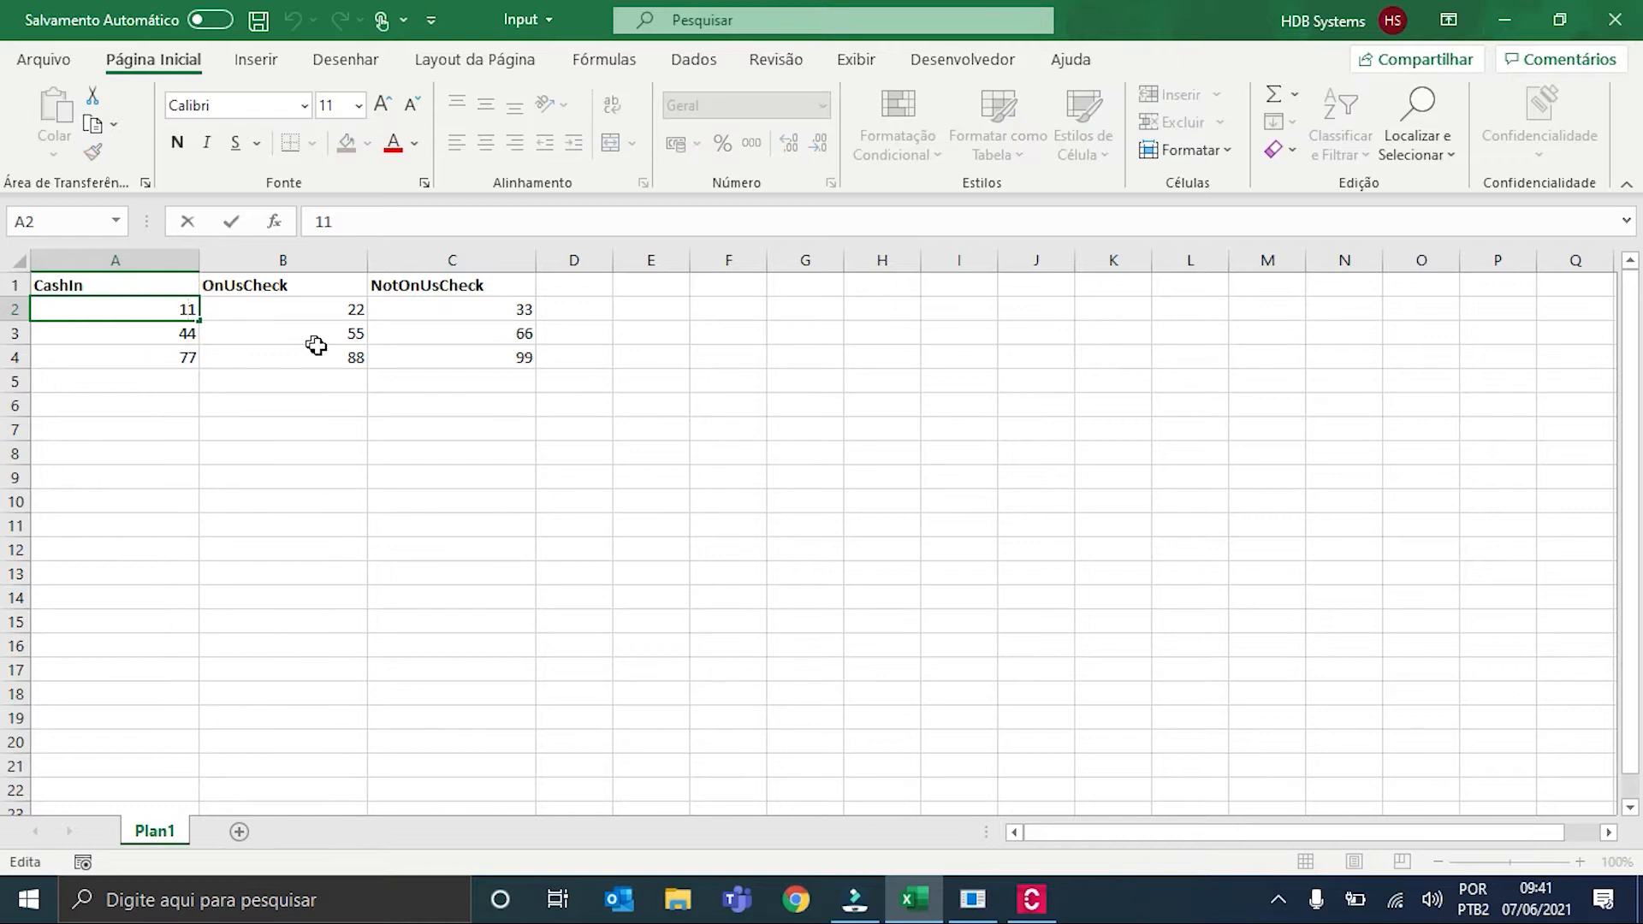
key(shift+Home)
key(ctrl+c)
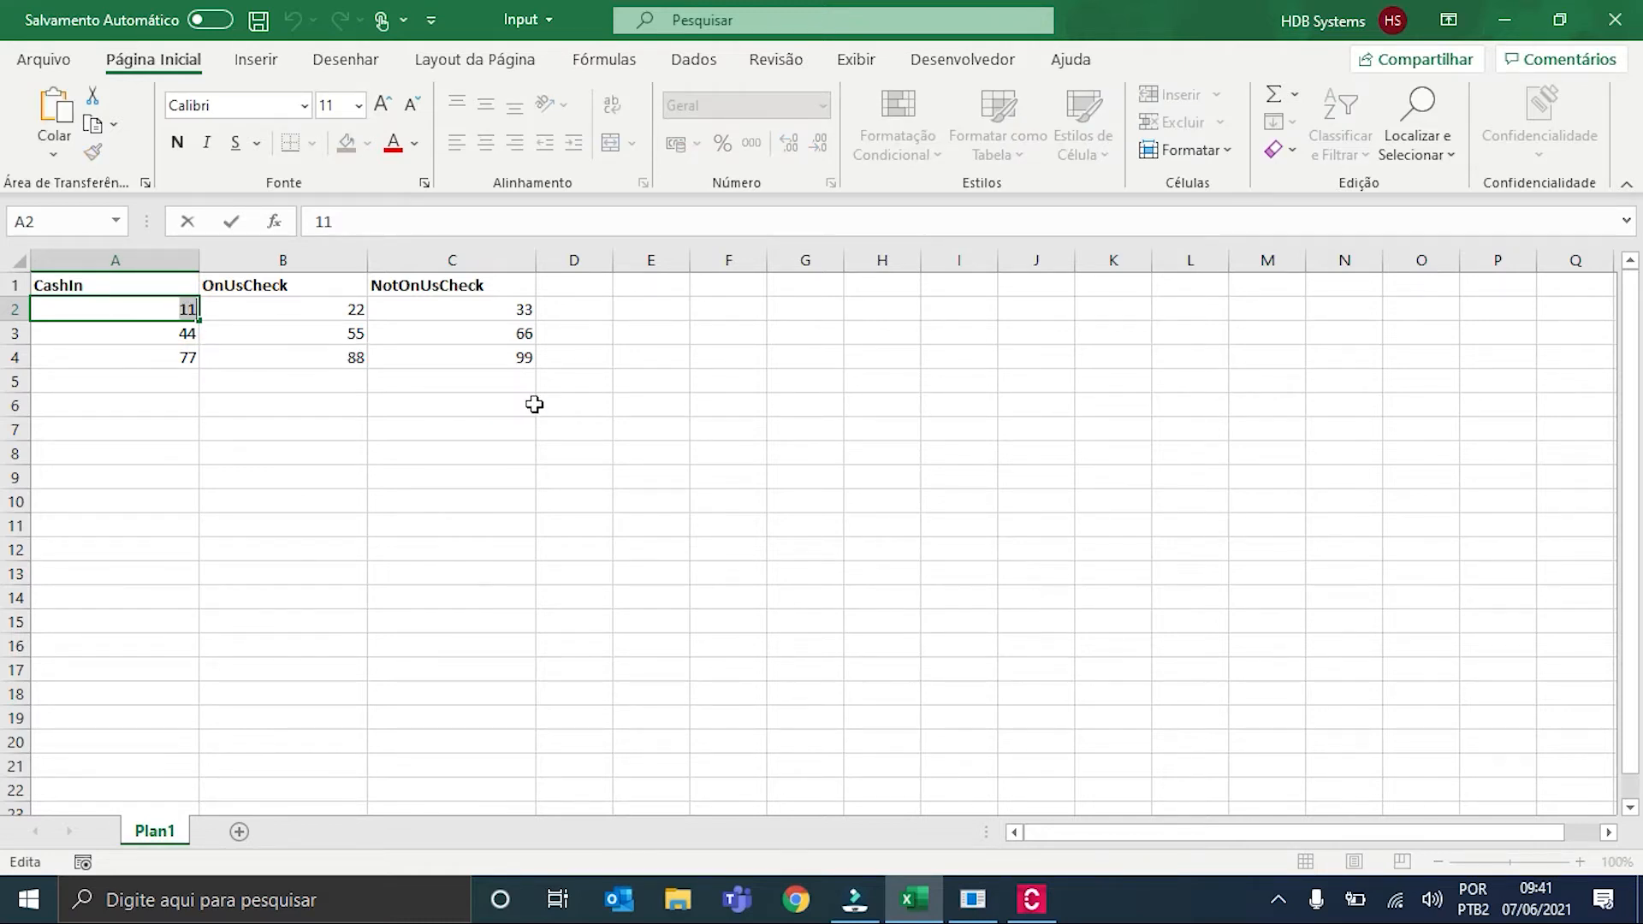
click(973, 900)
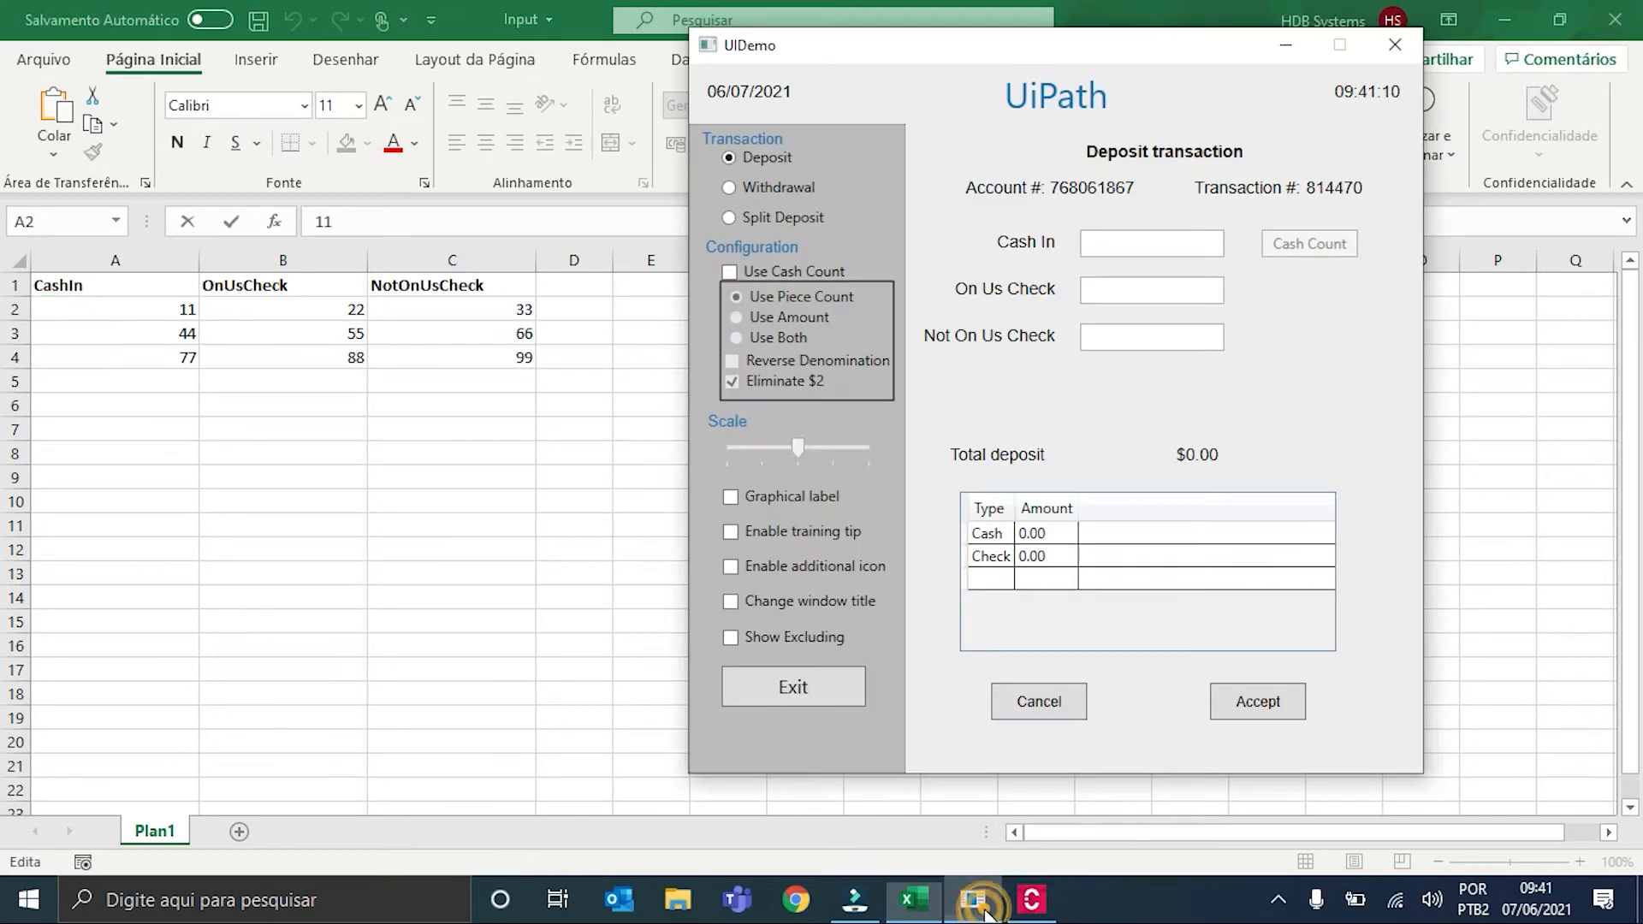
click(1188, 249)
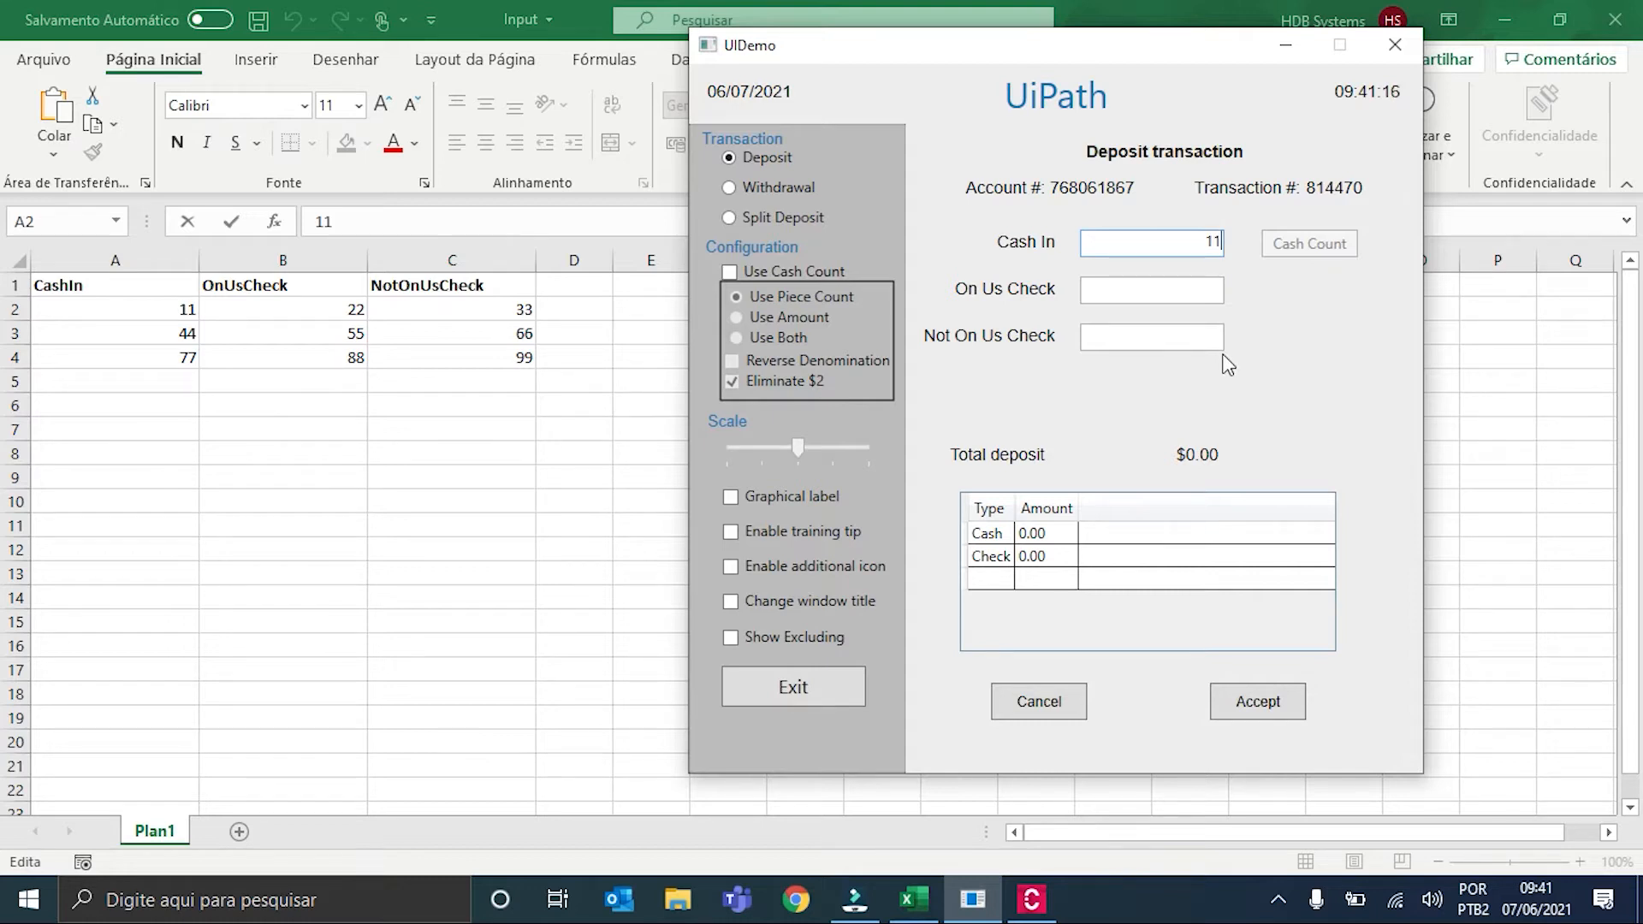
Step: Copy the OnUsCheck value 22 from cell B2 of the Excel sheet into UIDemo's On Us Check field
click(302, 311)
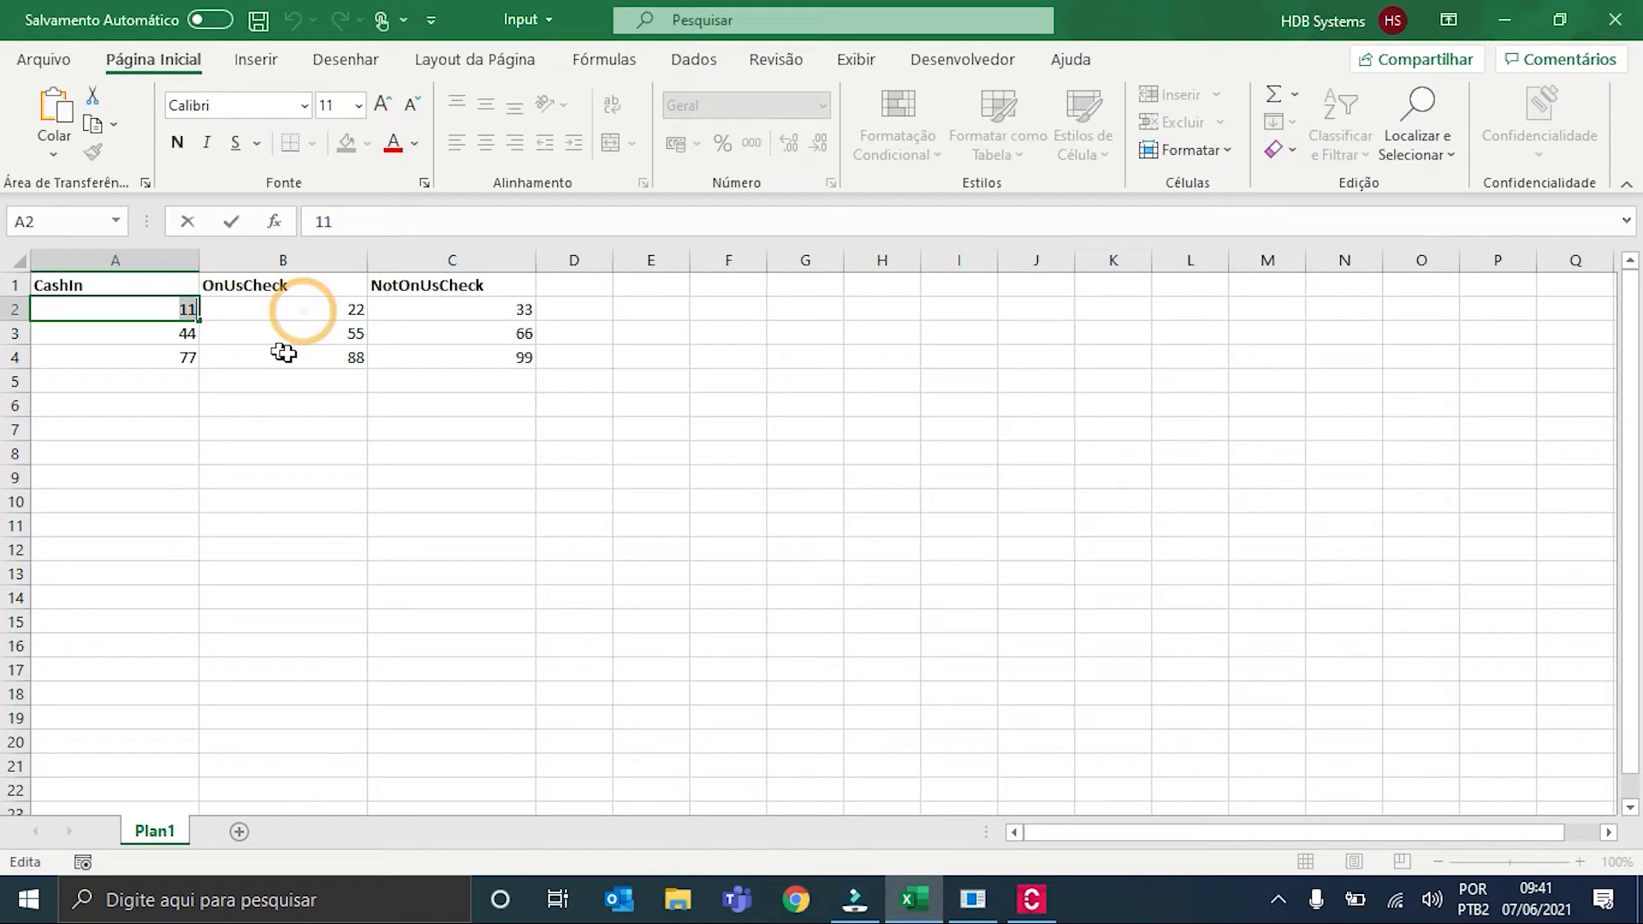
double_click(353, 310)
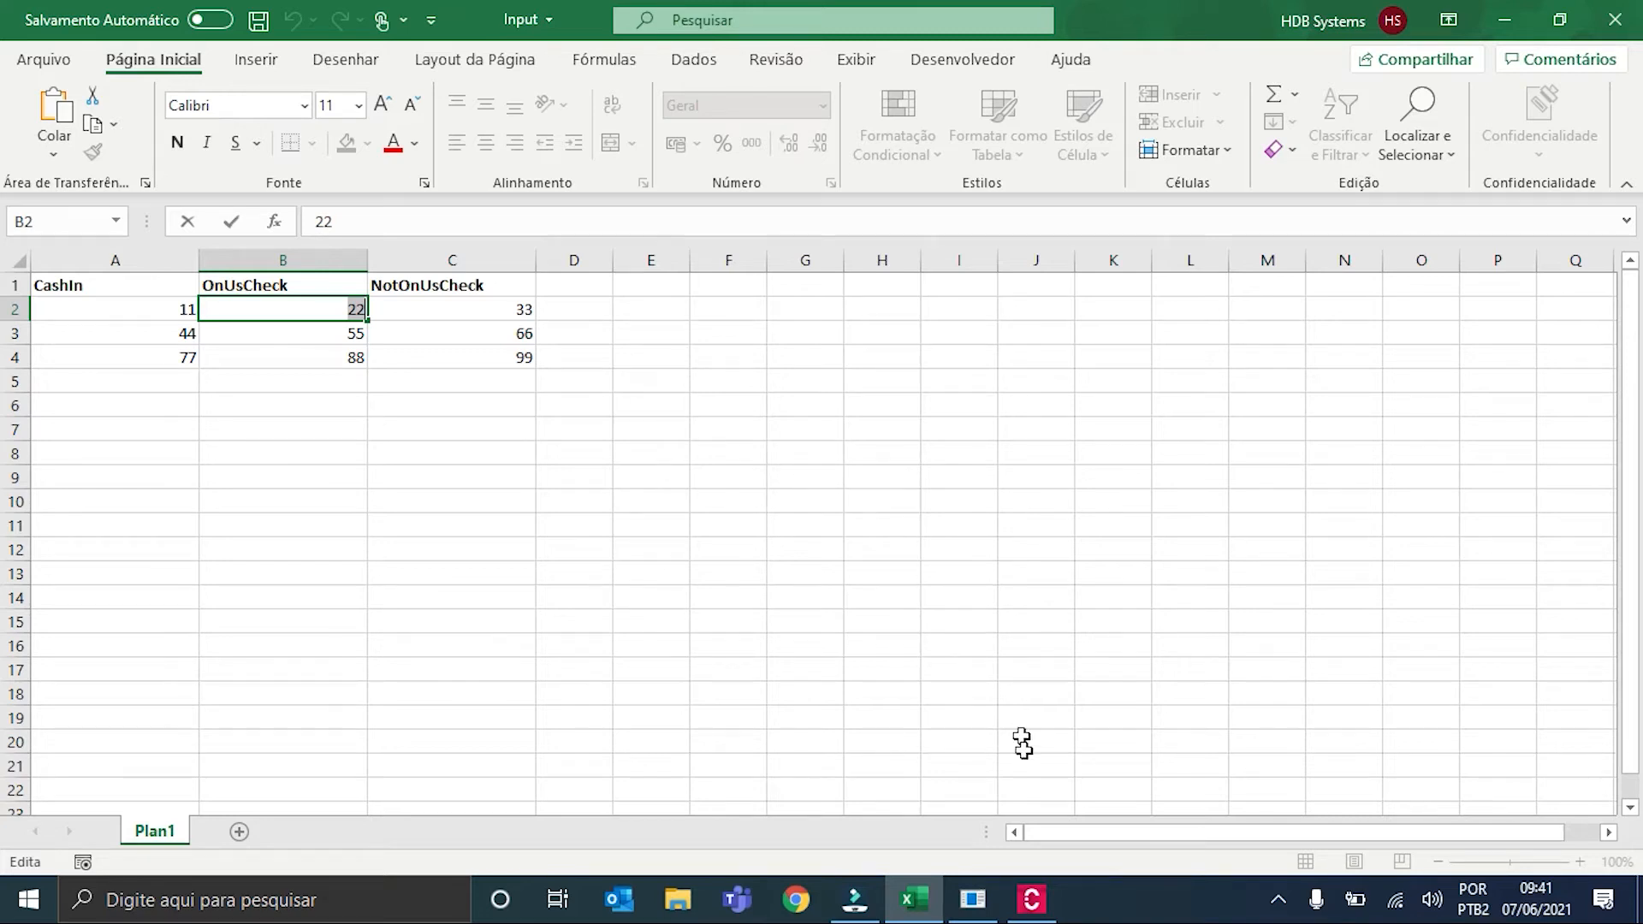
click(973, 900)
click(1166, 288)
key(ctrl+v)
Step: Copy the NotOnUsCheck value 33 from cell C2 of the Excel sheet into UIDemo's Not On Us Check field
click(521, 316)
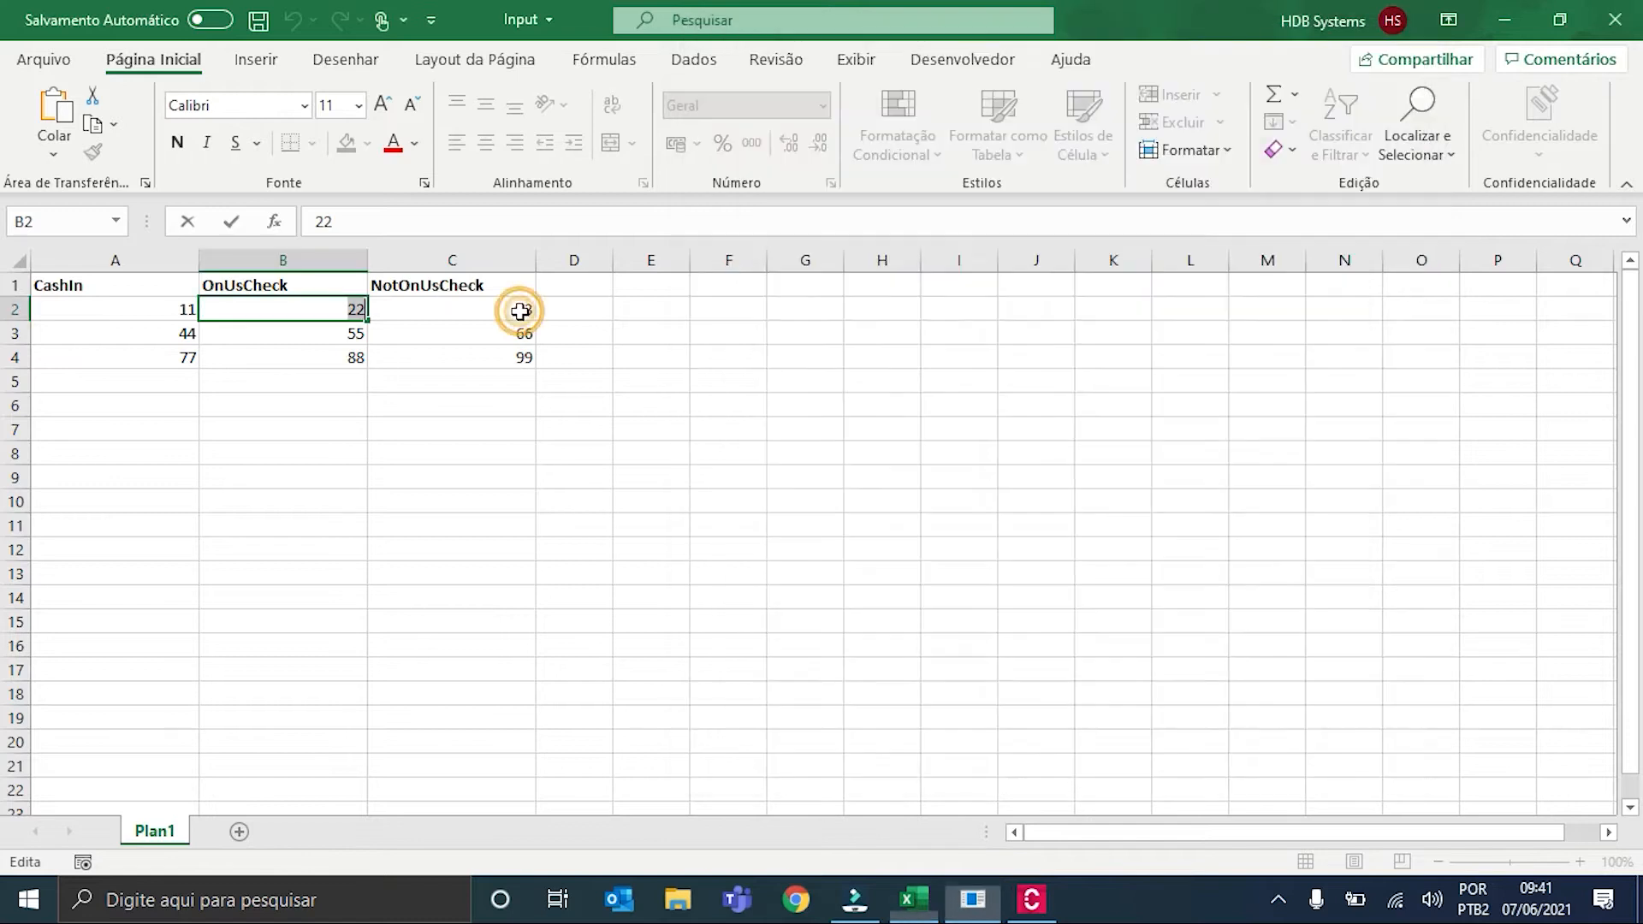
click(524, 311)
key(shift+Home)
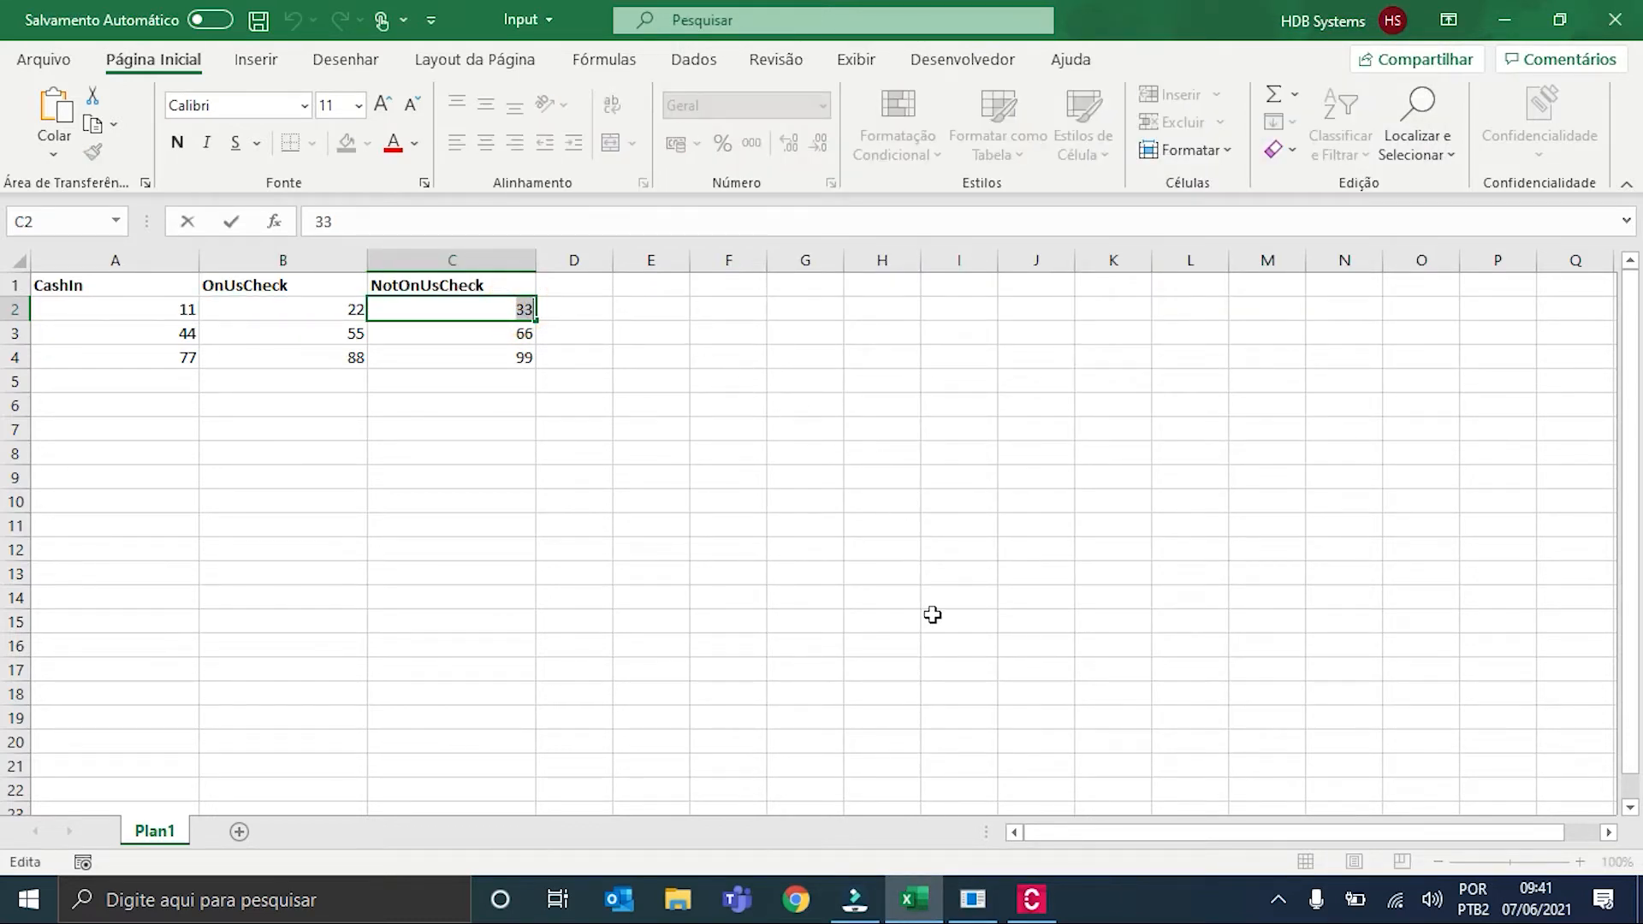
click(974, 901)
click(1167, 342)
key(ctrl+v)
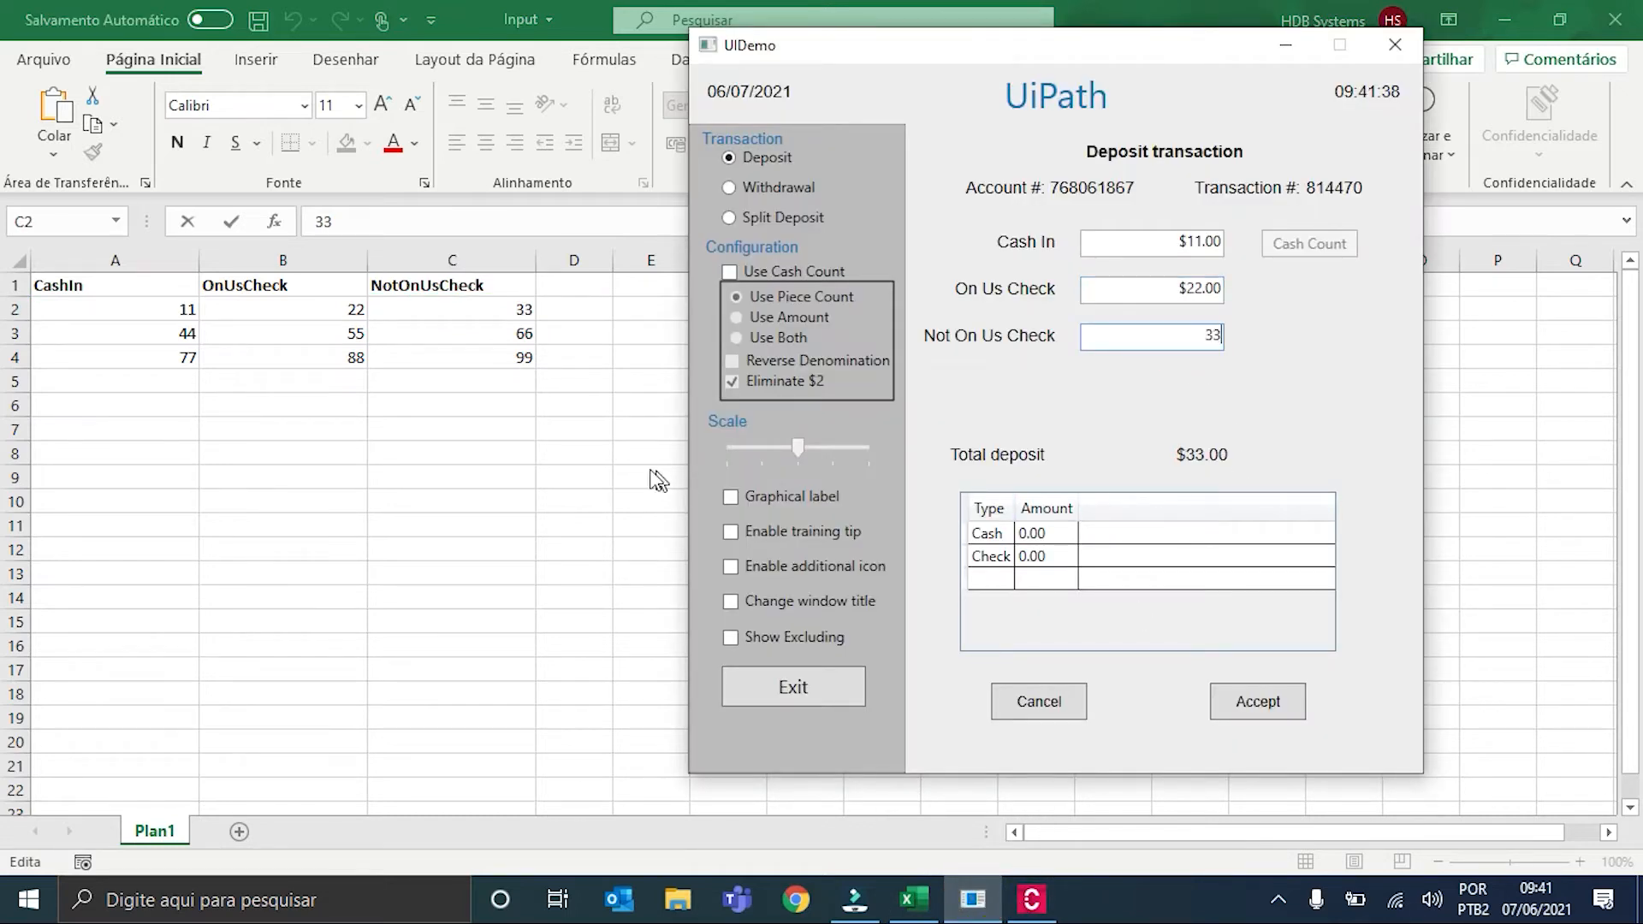
Step: Switch to the Demo diagram in Task Capture and review the first five captured actions of the Extract Data and Fill UiDemo App sequence
key(alt+Tab)
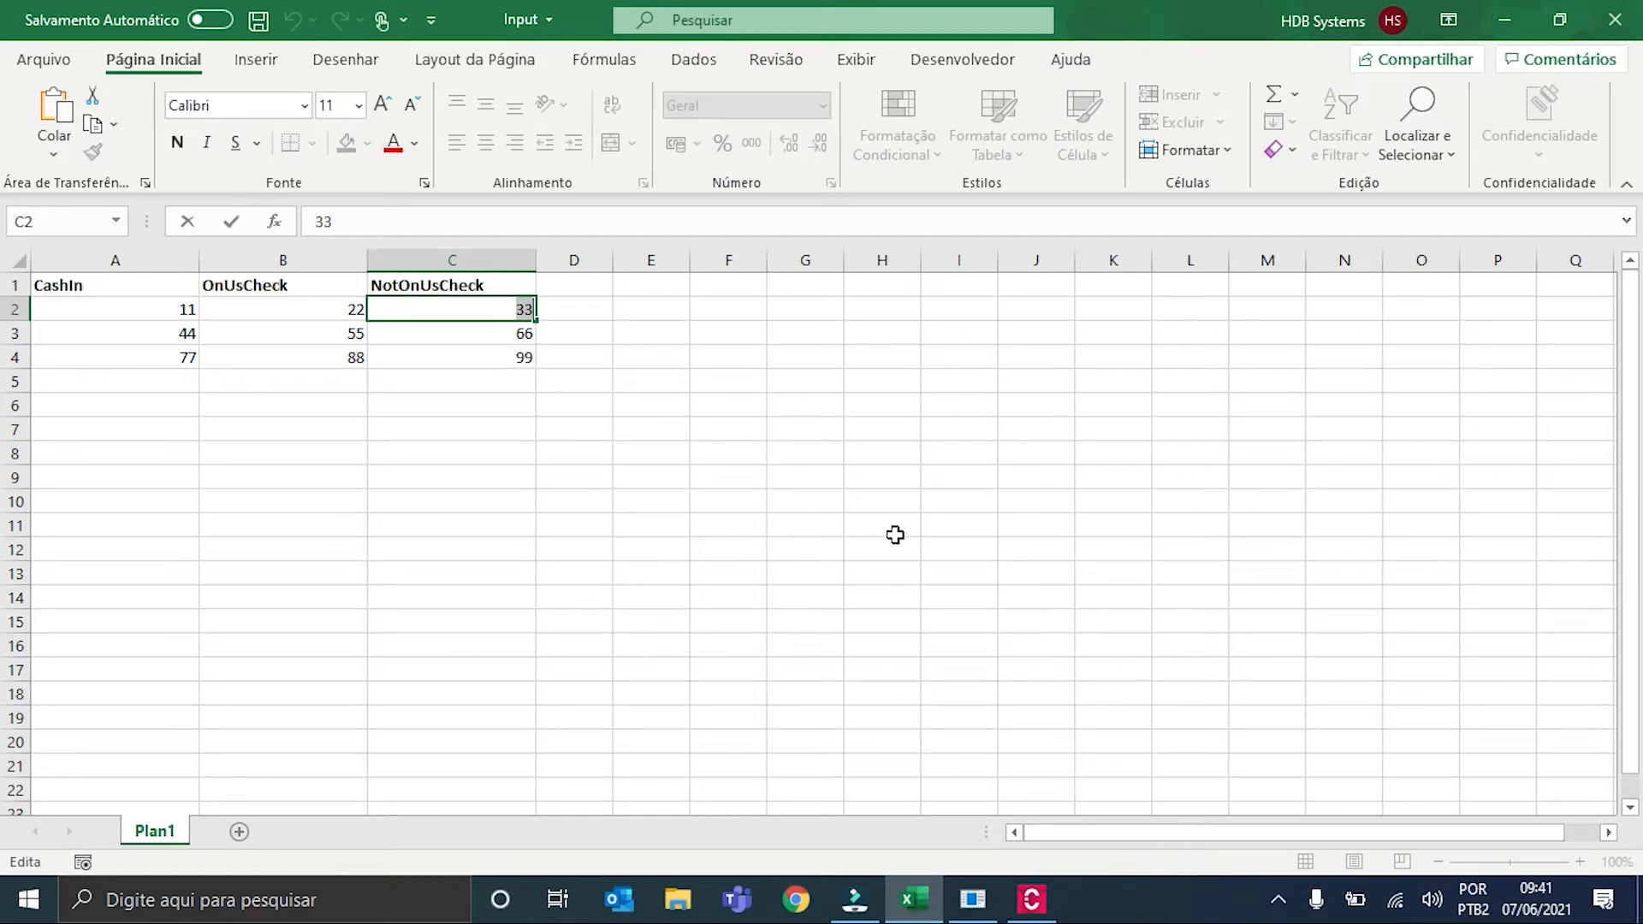
click(1032, 899)
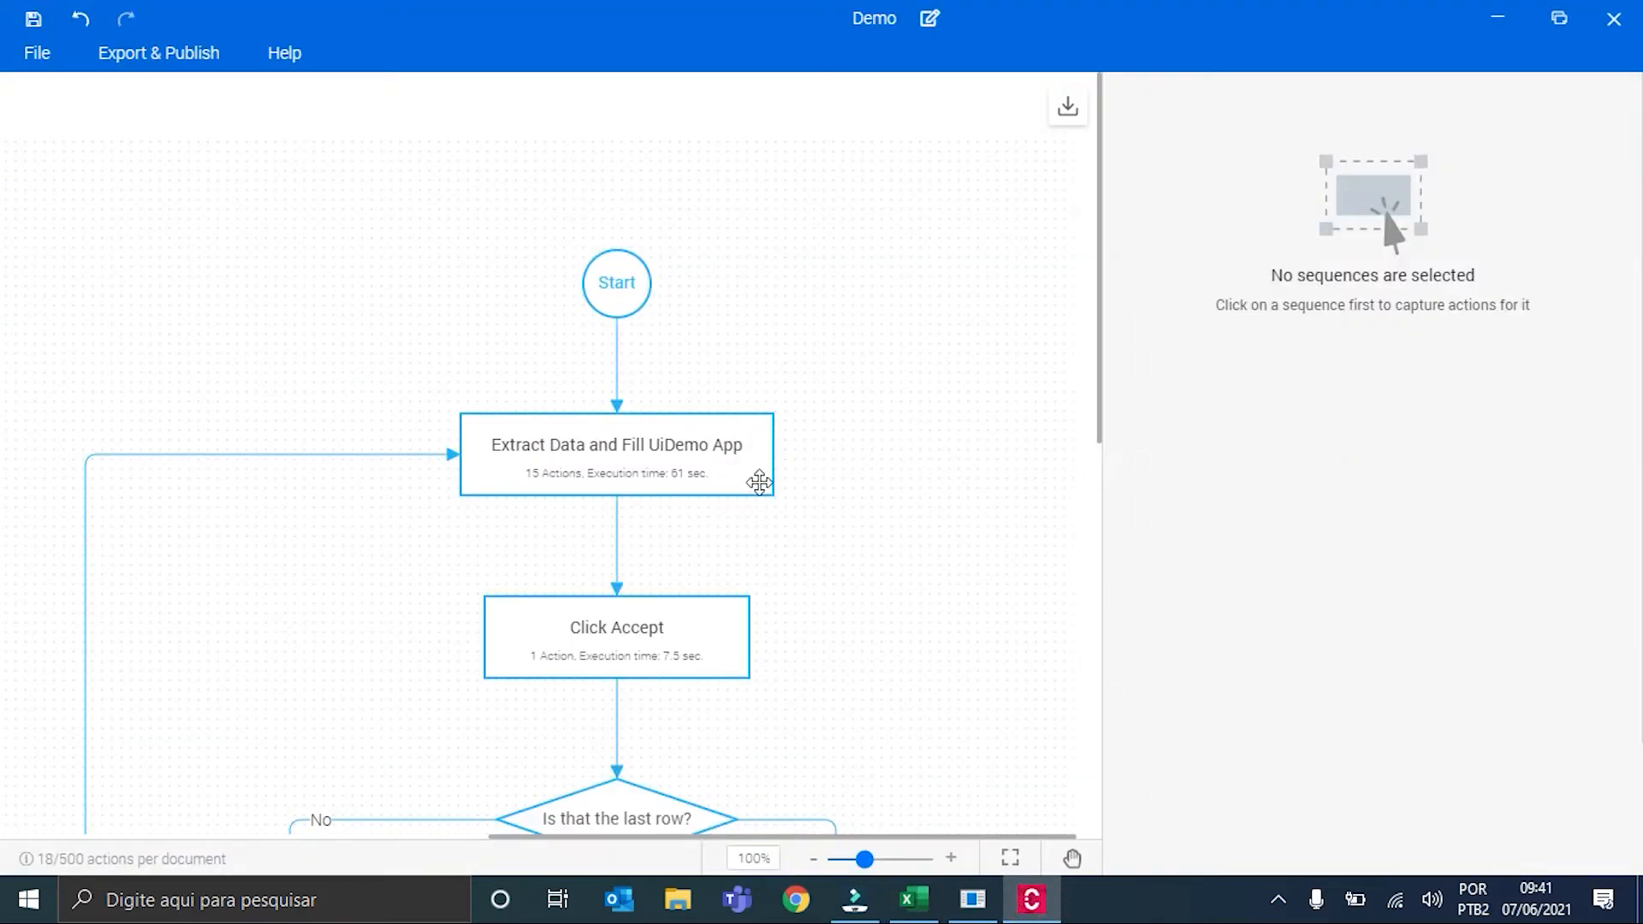
click(618, 456)
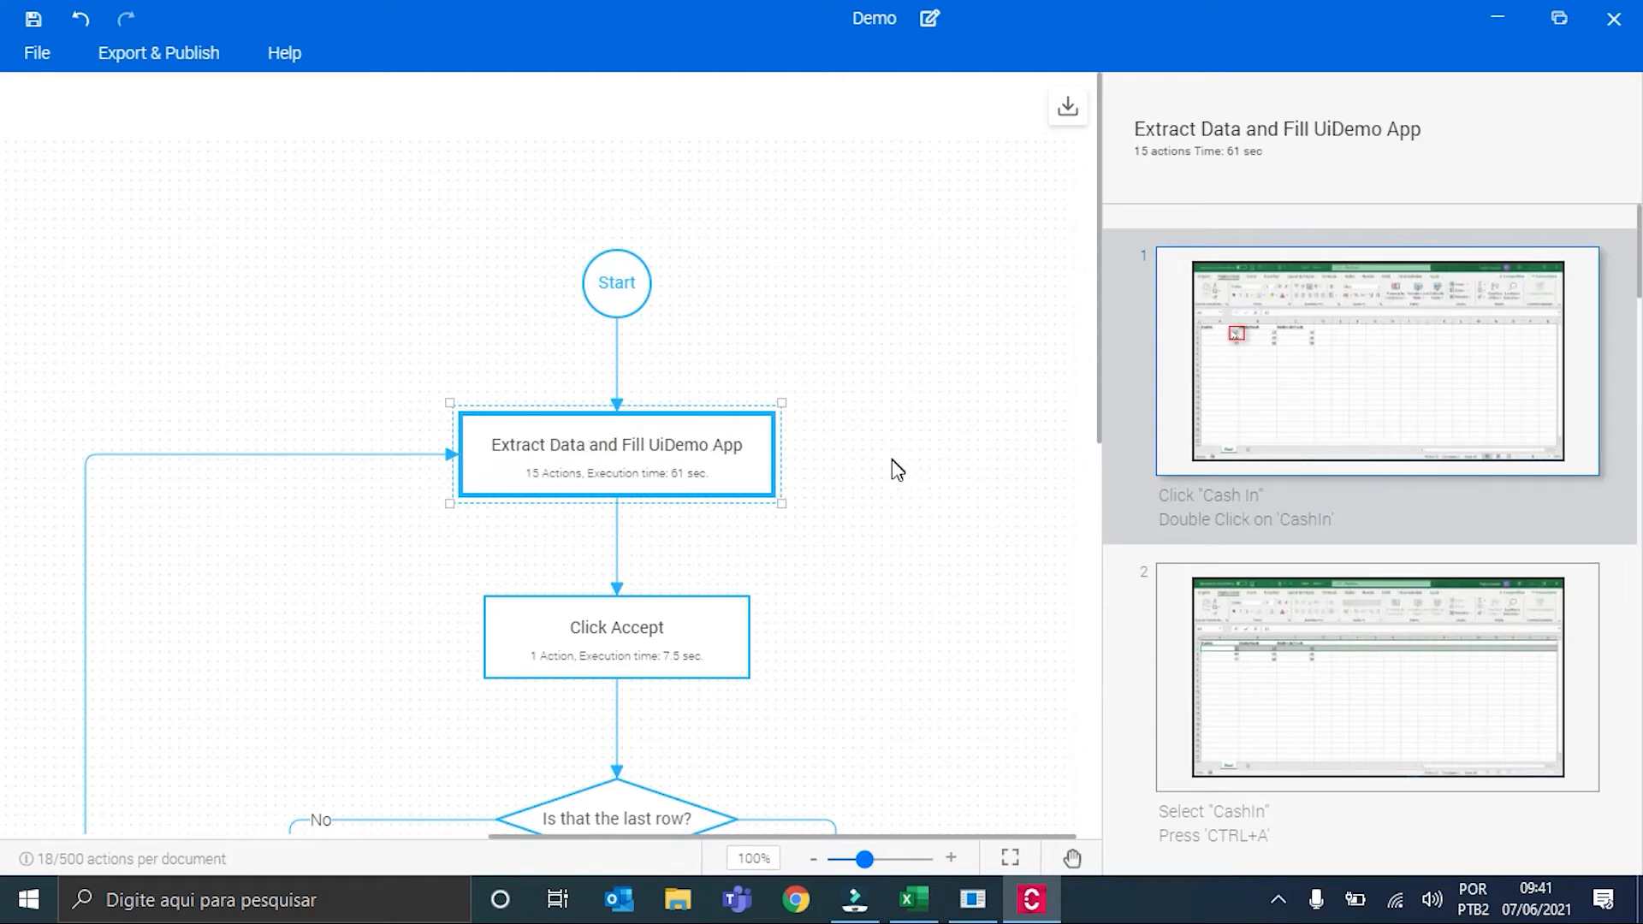
mouse_move(1245, 462)
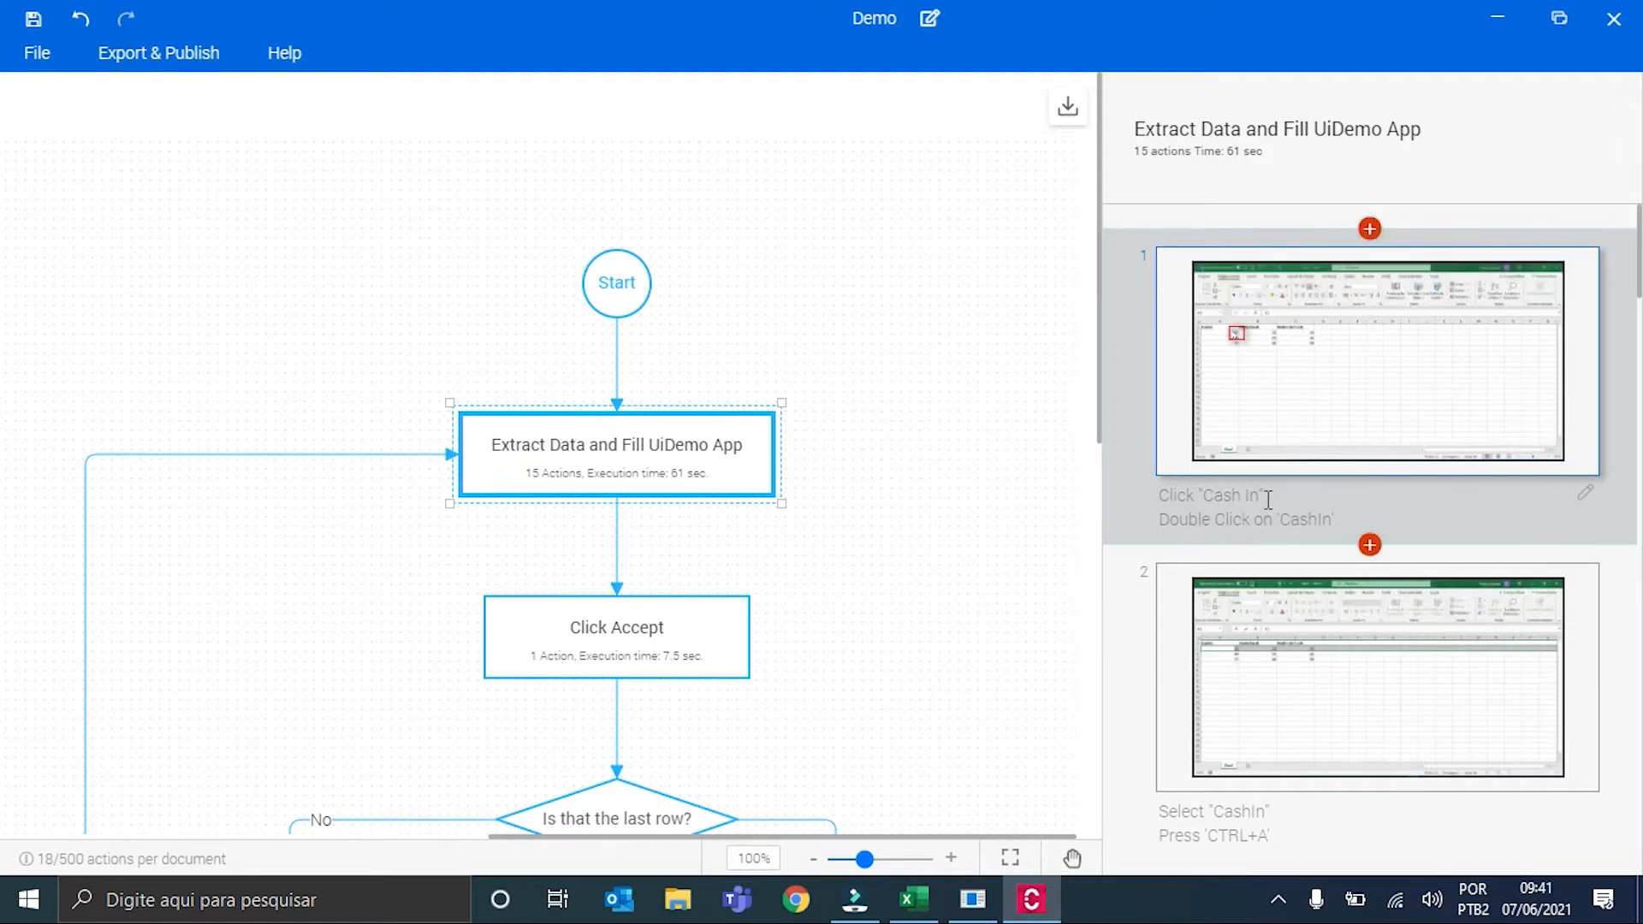
scroll(1268, 499, down, 1)
scroll(1242, 599, down, 1)
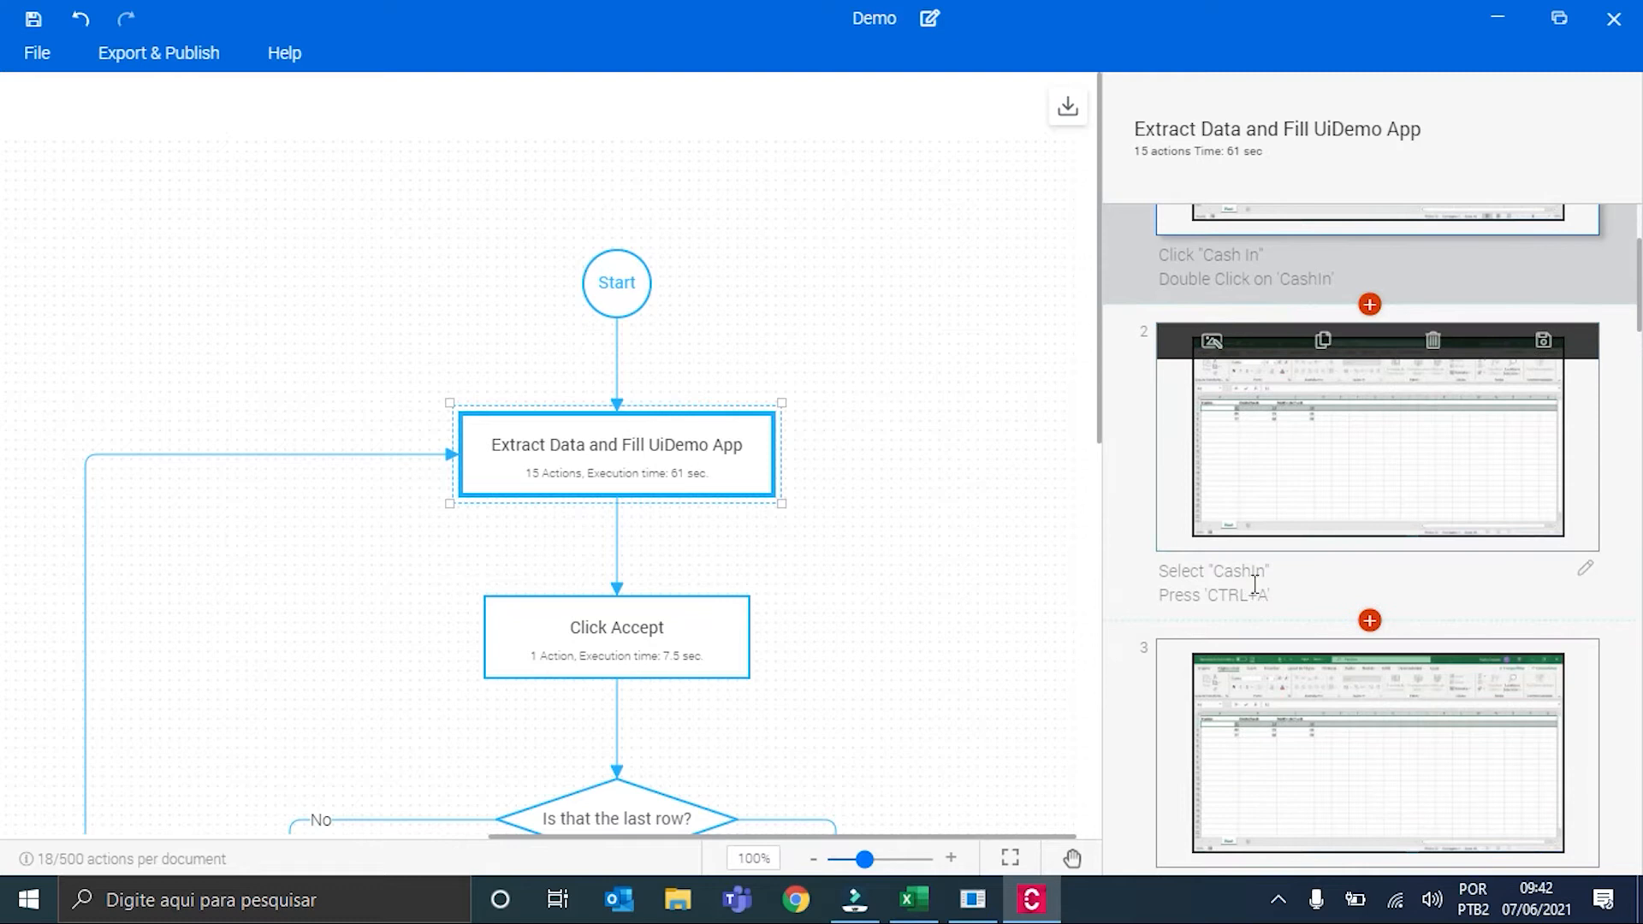
click(1281, 475)
scroll(1296, 560, down, 2)
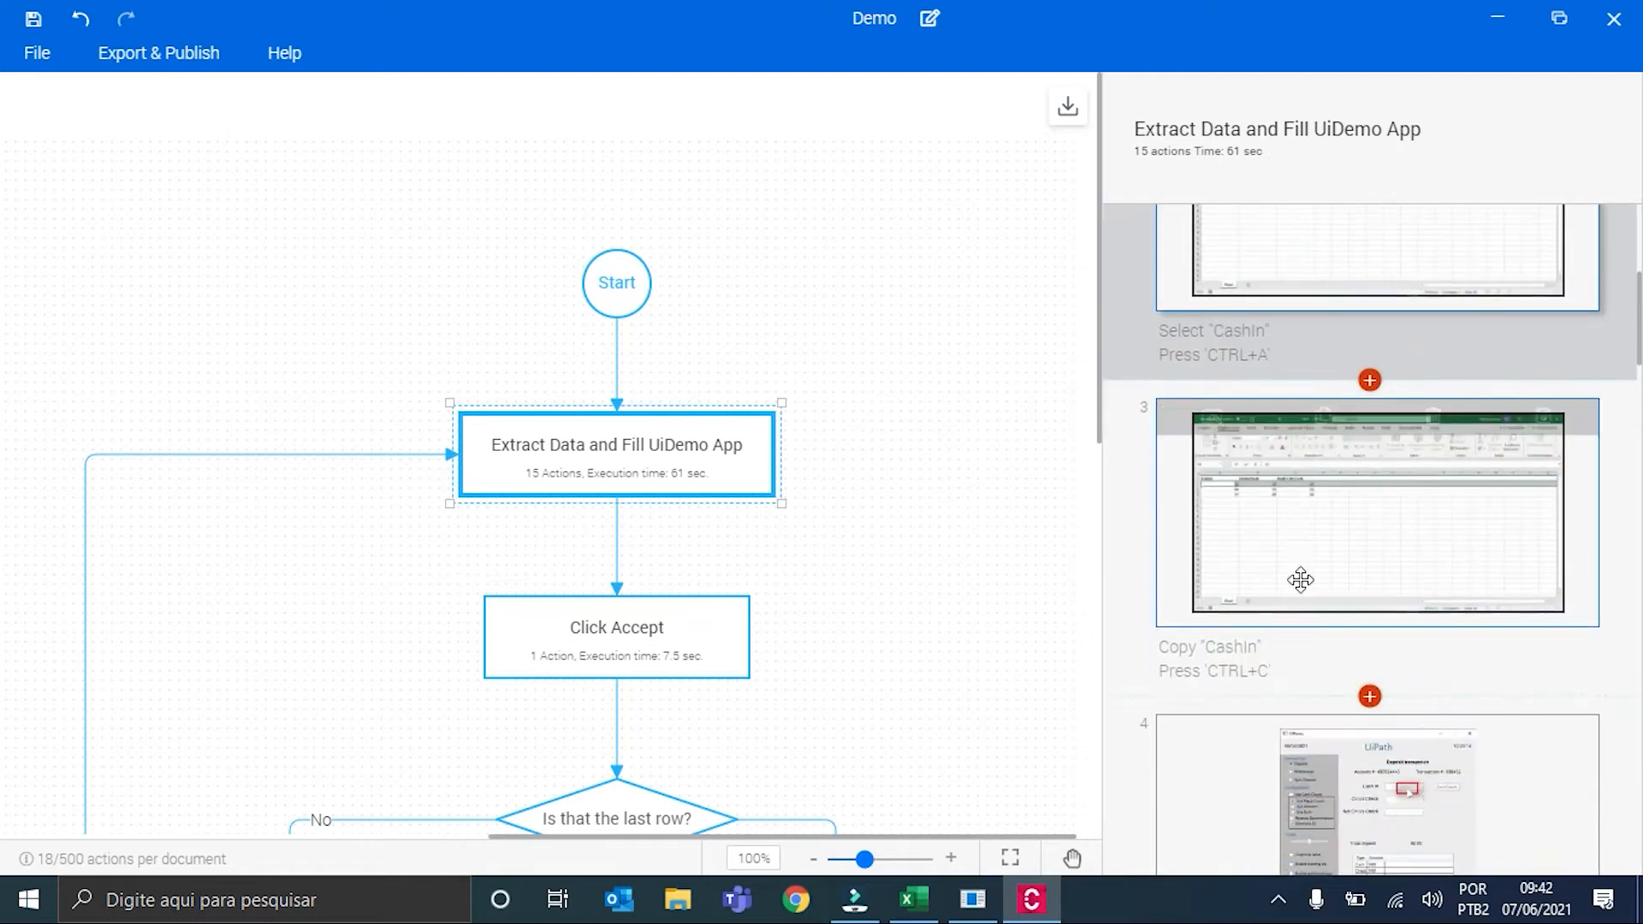
click(1298, 567)
scroll(1299, 569, down, 3)
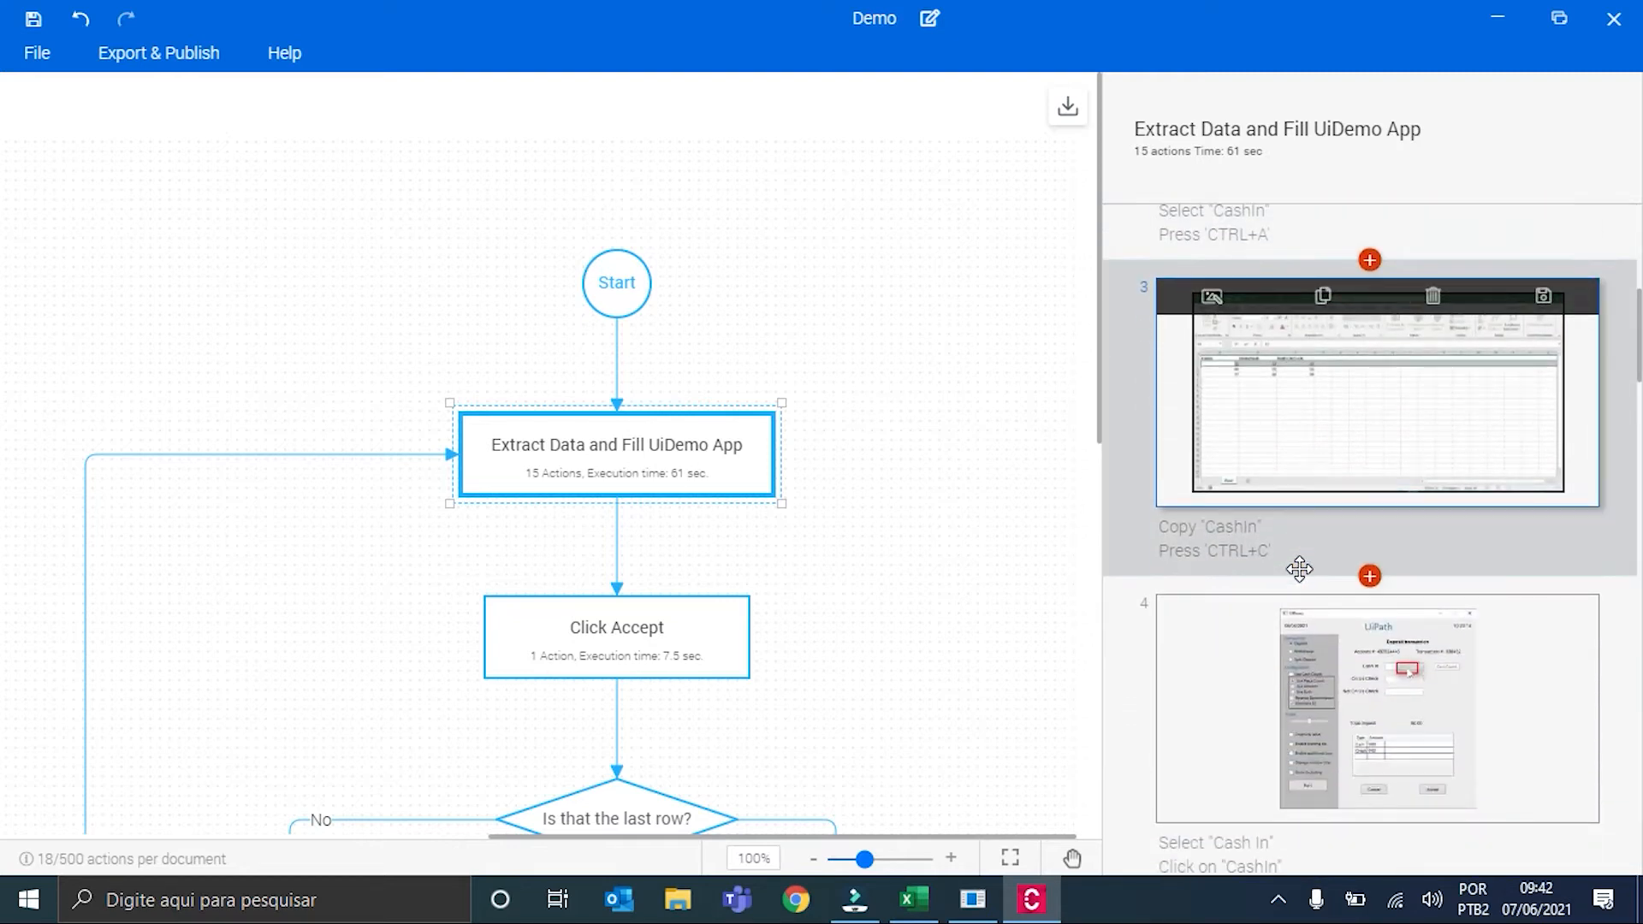
click(1375, 510)
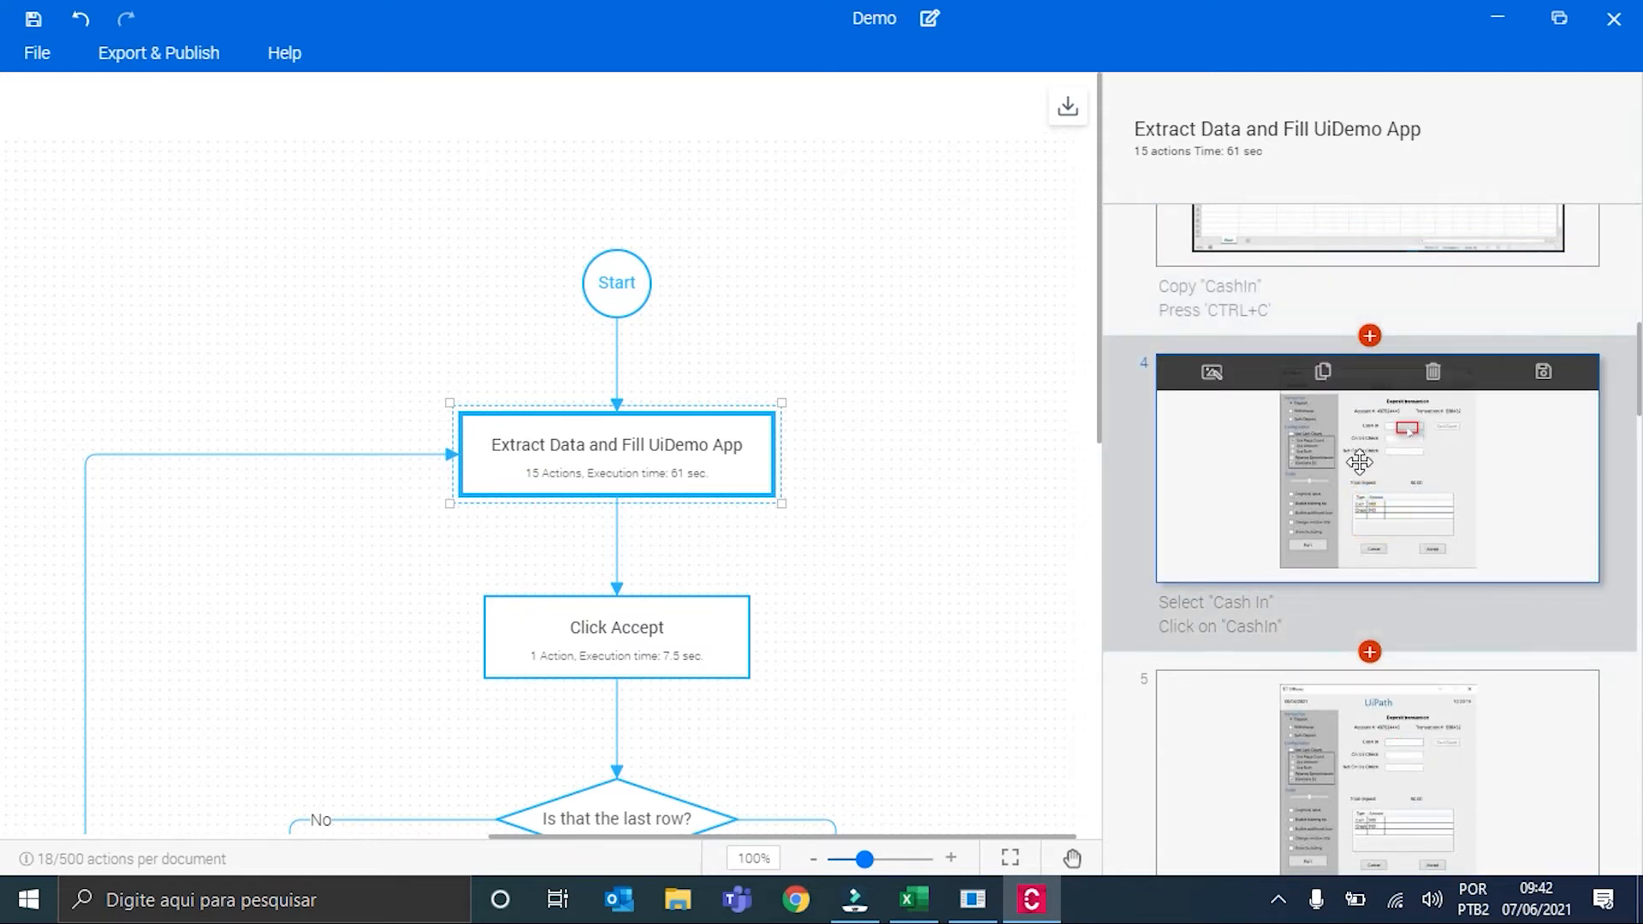
scroll(1363, 480, down, 1)
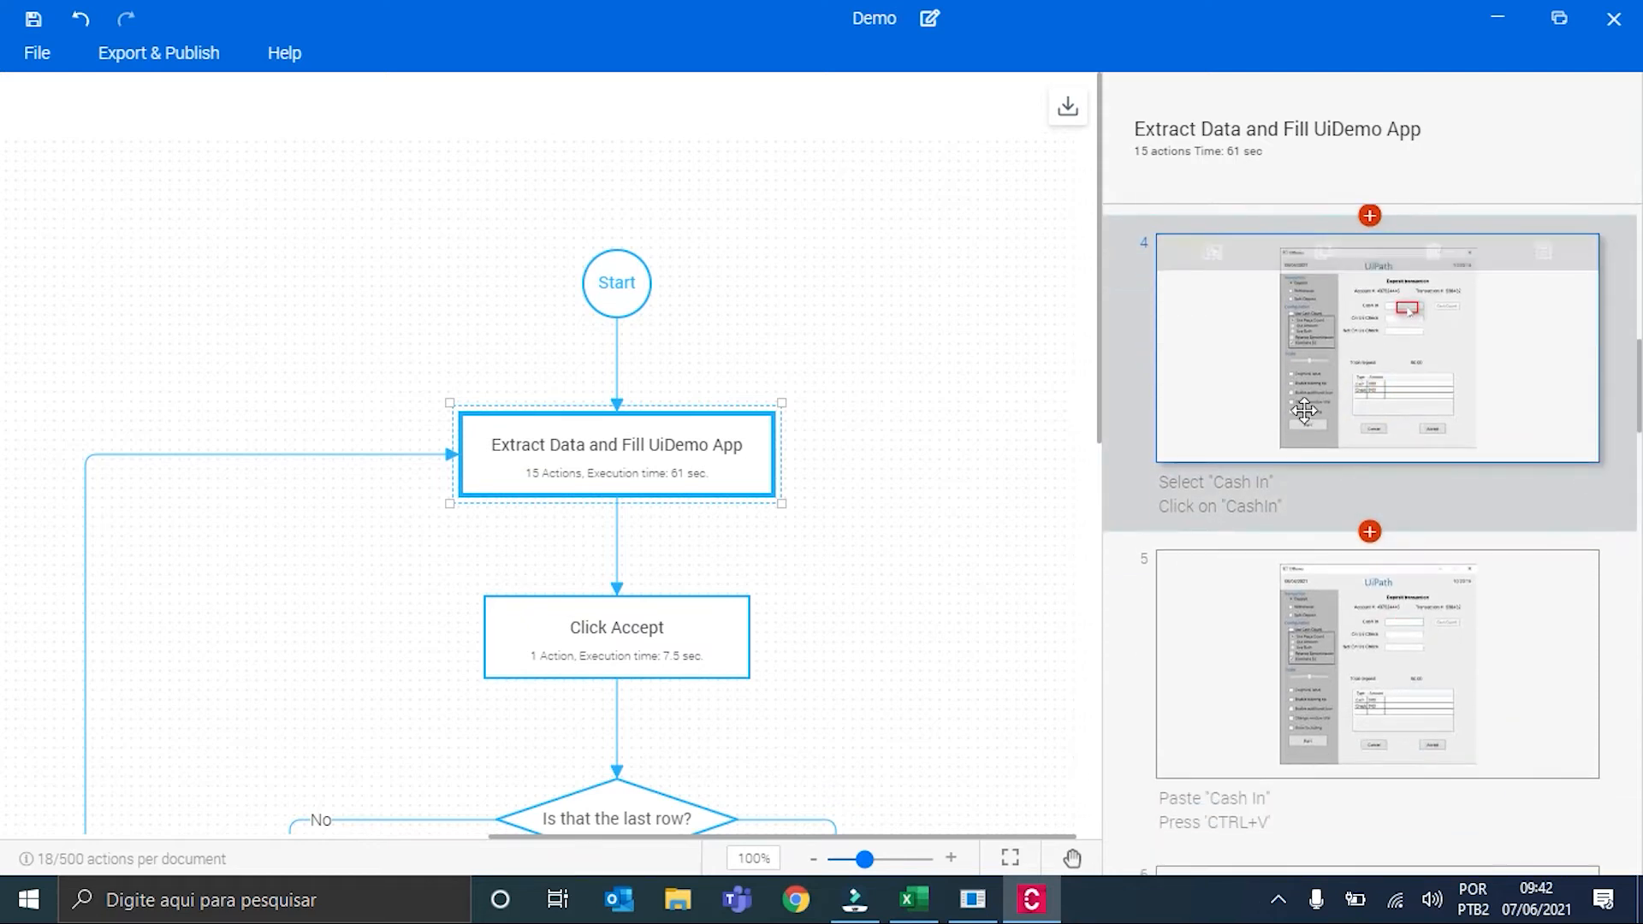
scroll(1364, 479, down, 2)
click(1330, 609)
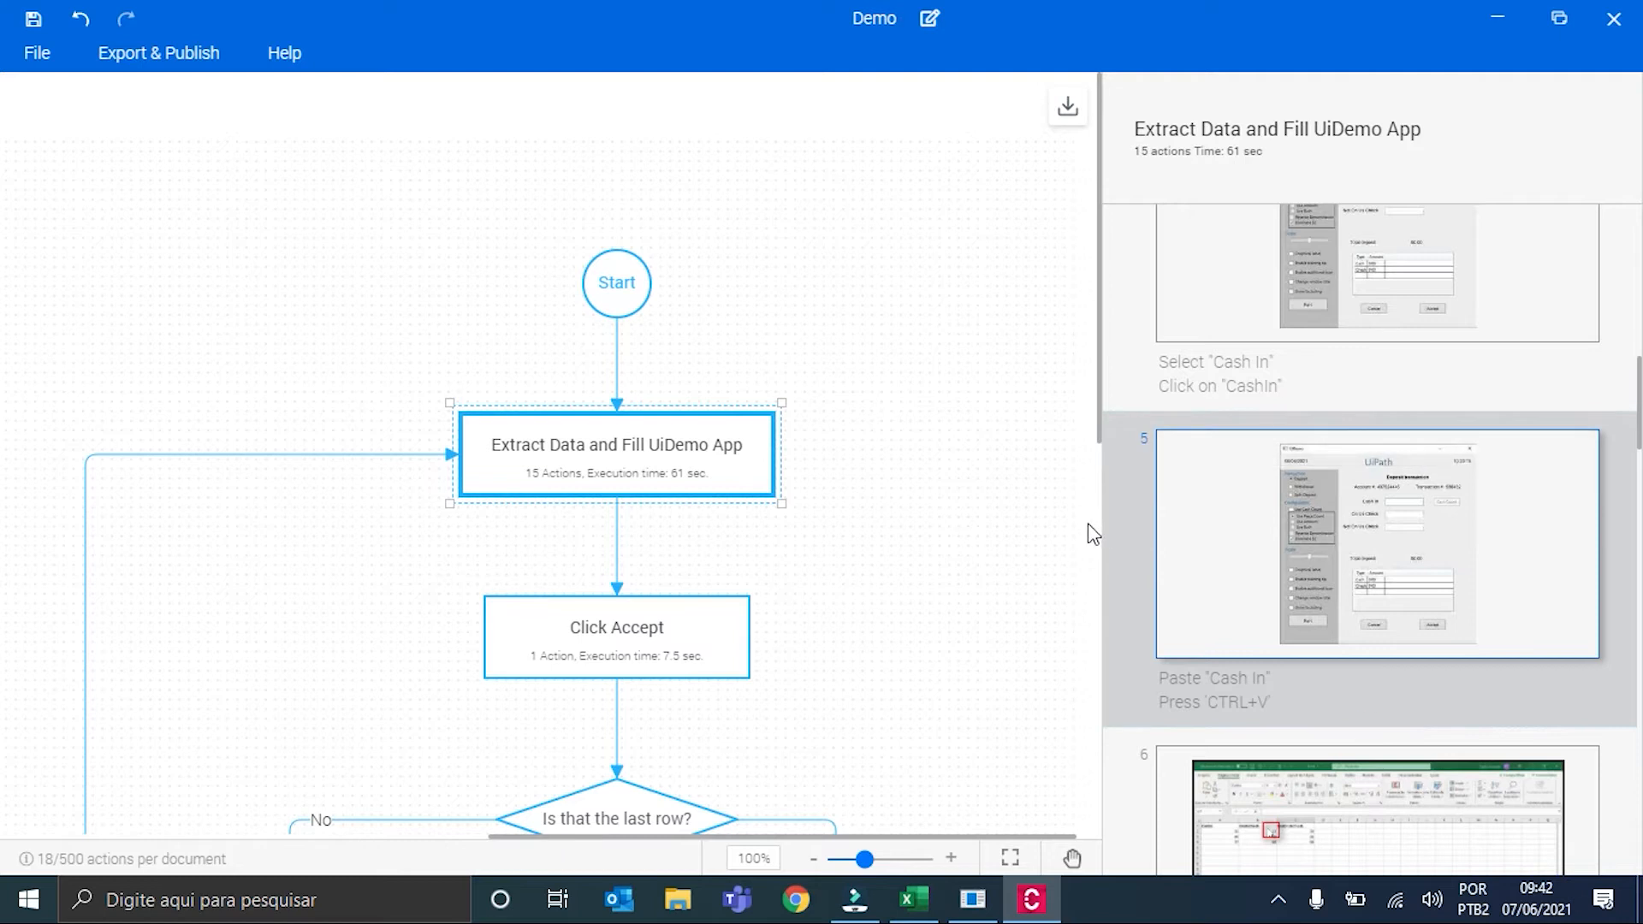
Step: View the Click Accept sequence in the diagram, and accept the filled-in deposit transaction in UIDemo
scroll(1019, 544, down, 1)
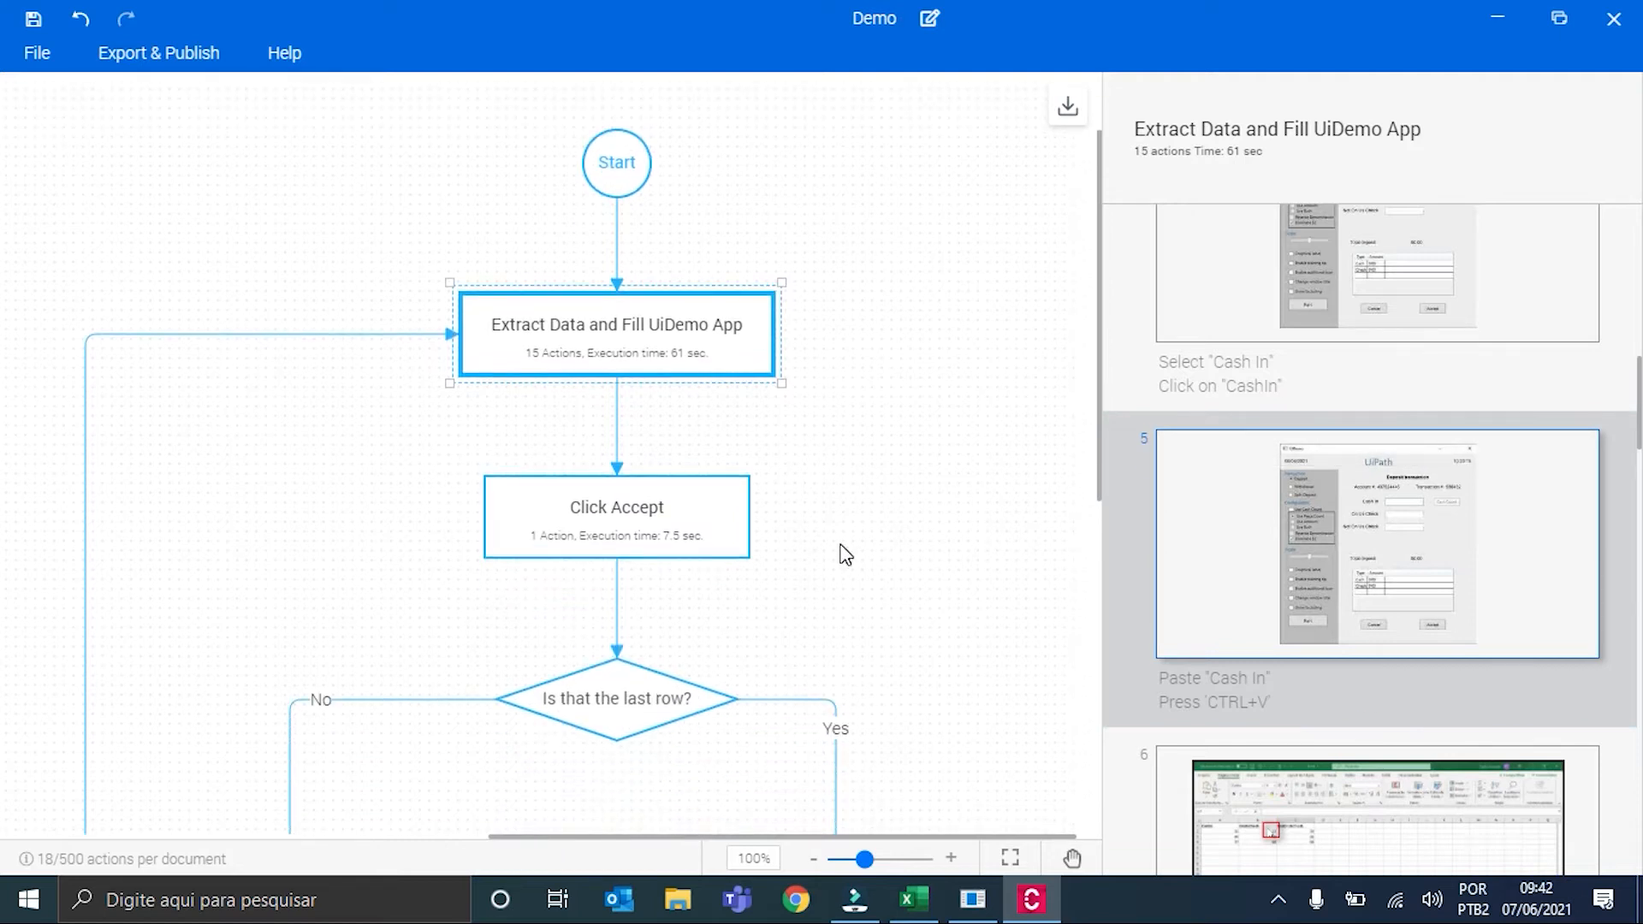
scroll(839, 554, down, 1)
click(664, 411)
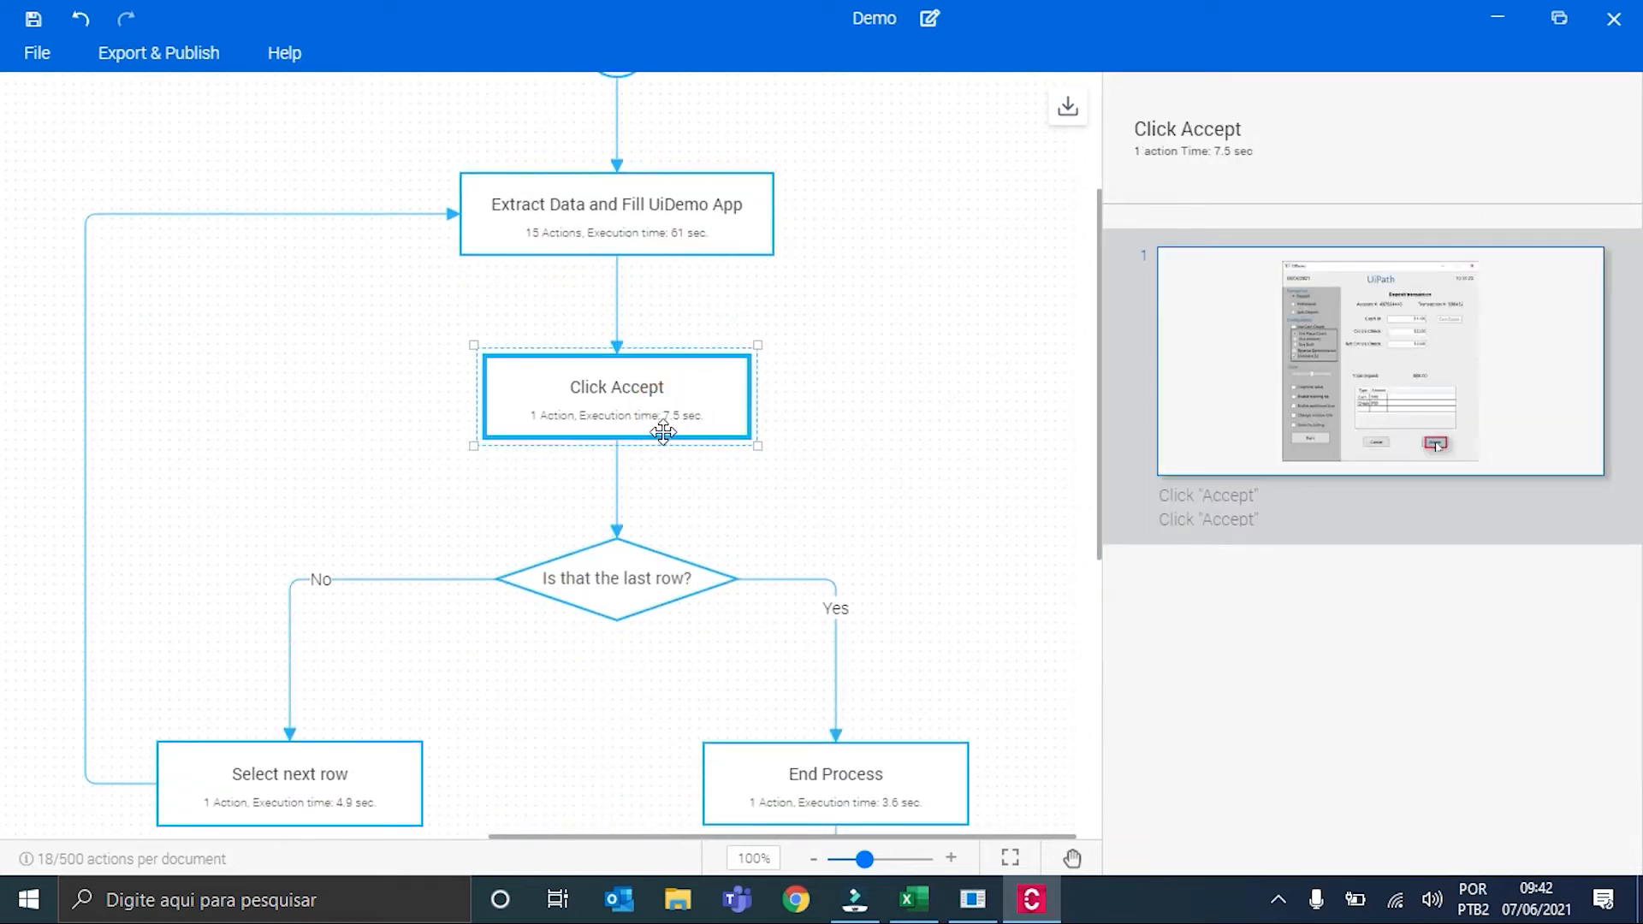
click(973, 898)
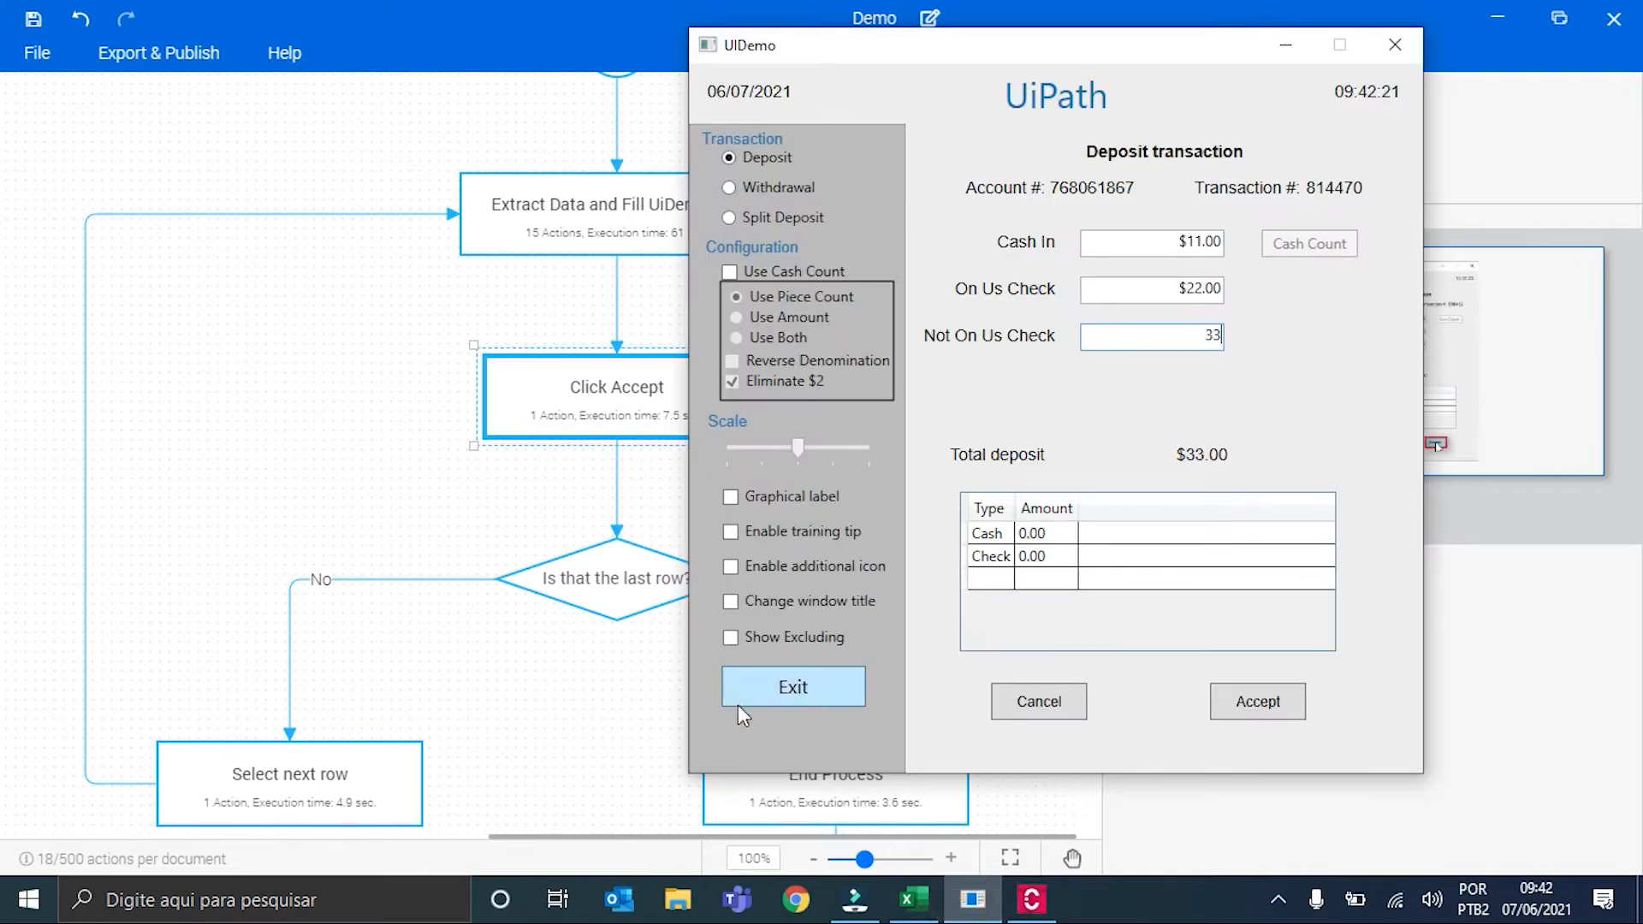
click(1258, 702)
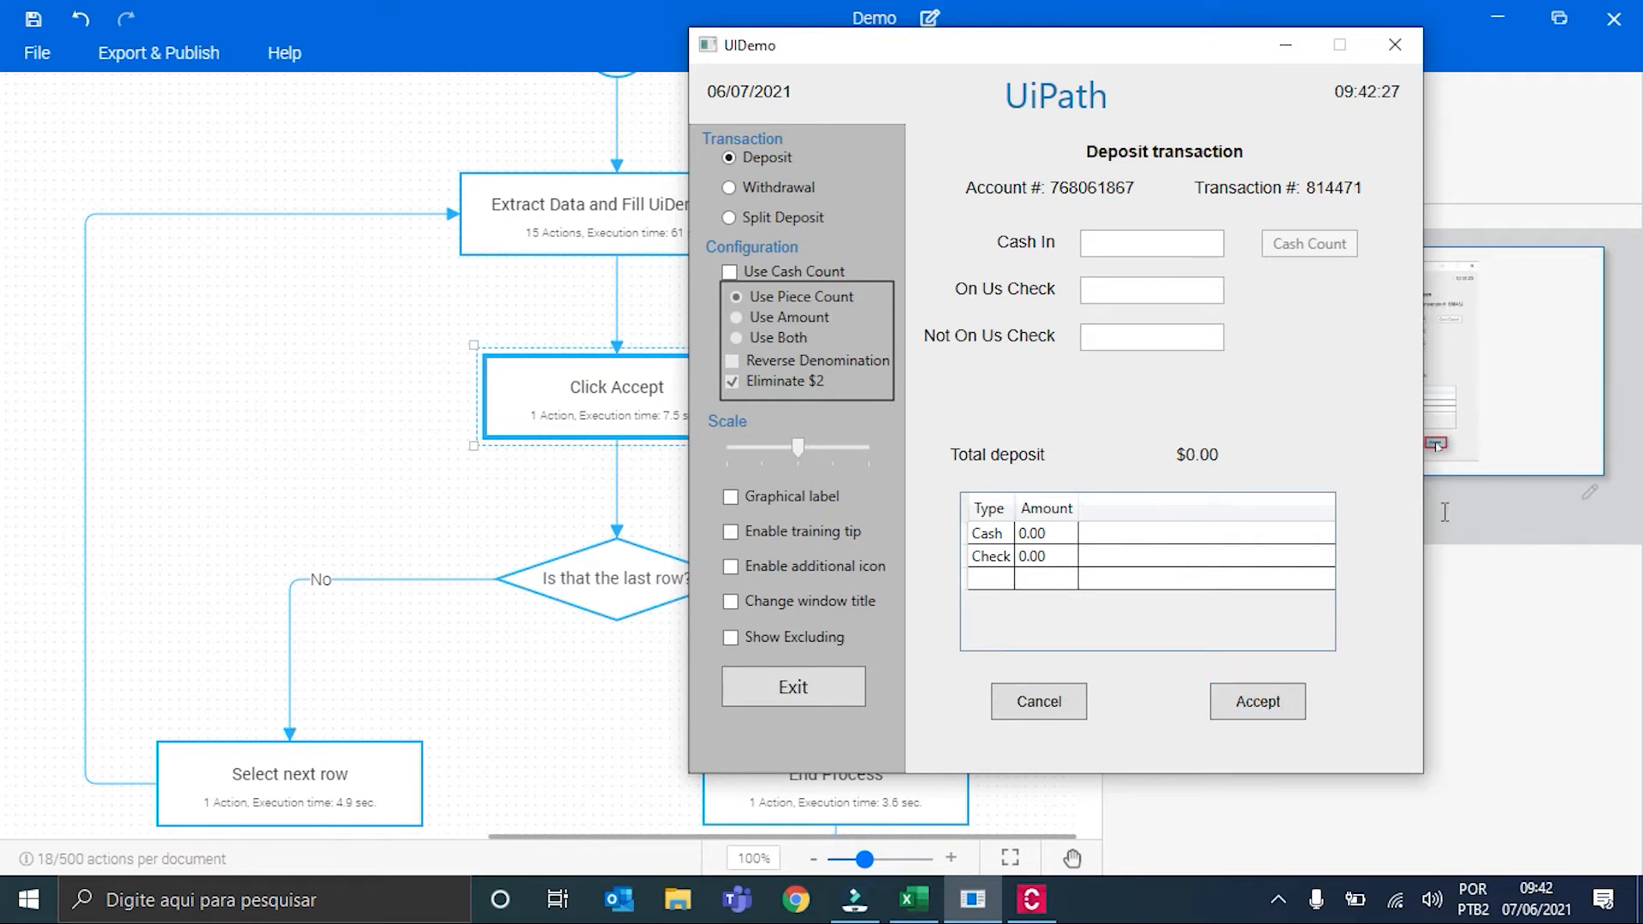
Step: Examine the "Is that the last row?" decision and the End Process sequence, comparing its captured Exit action with the UIDemo window
click(348, 488)
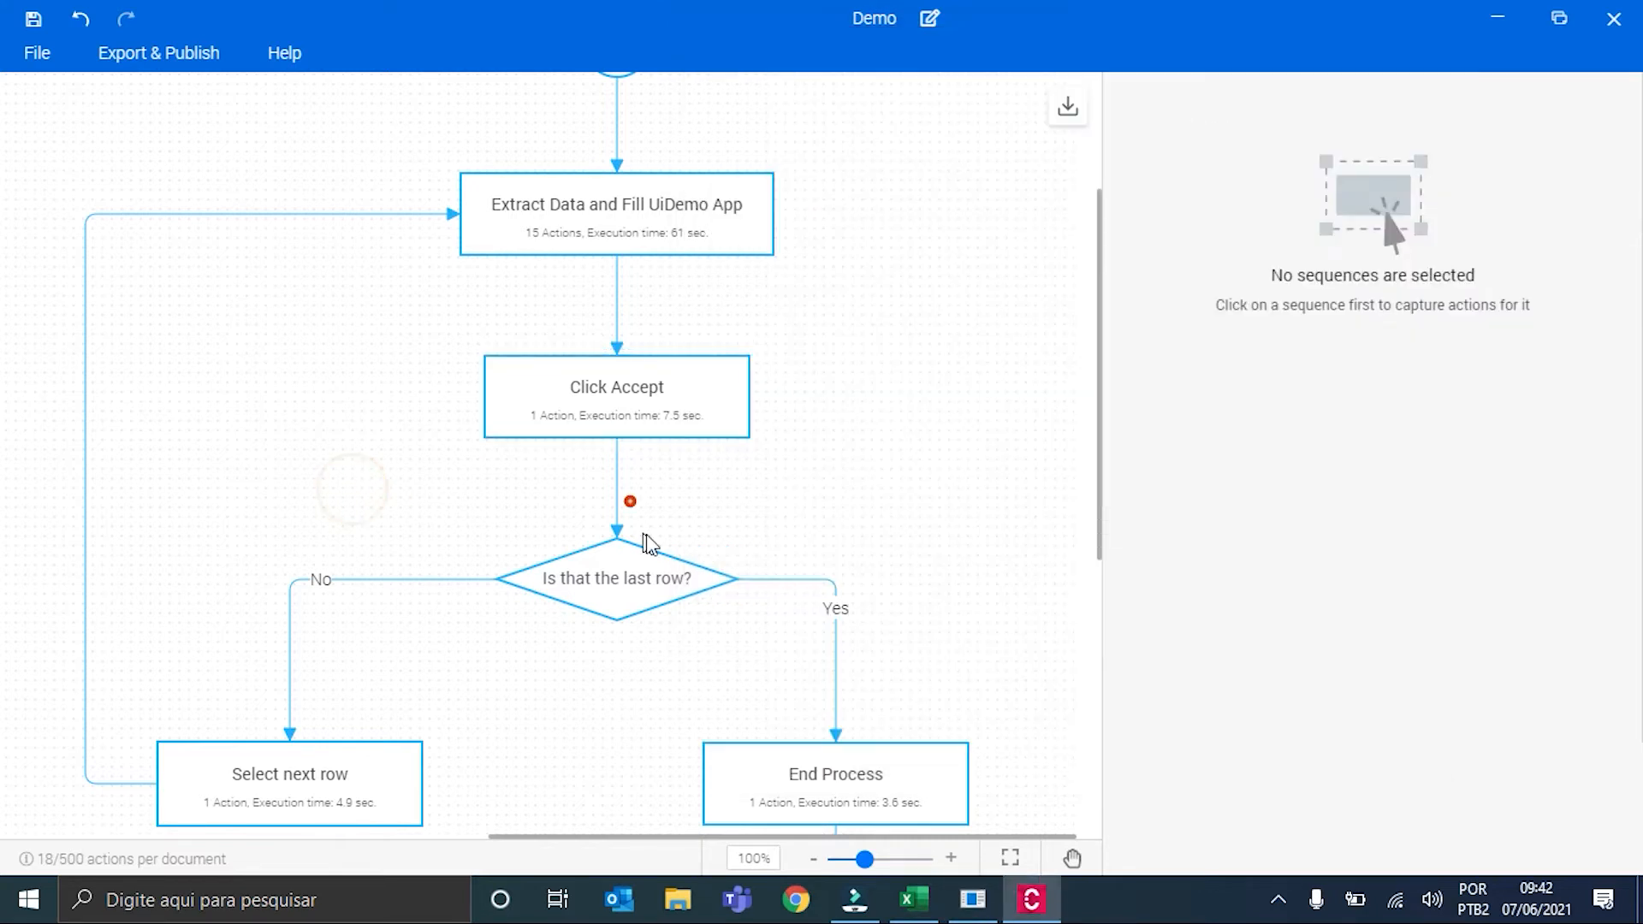
scroll(668, 547, down, 2)
click(646, 451)
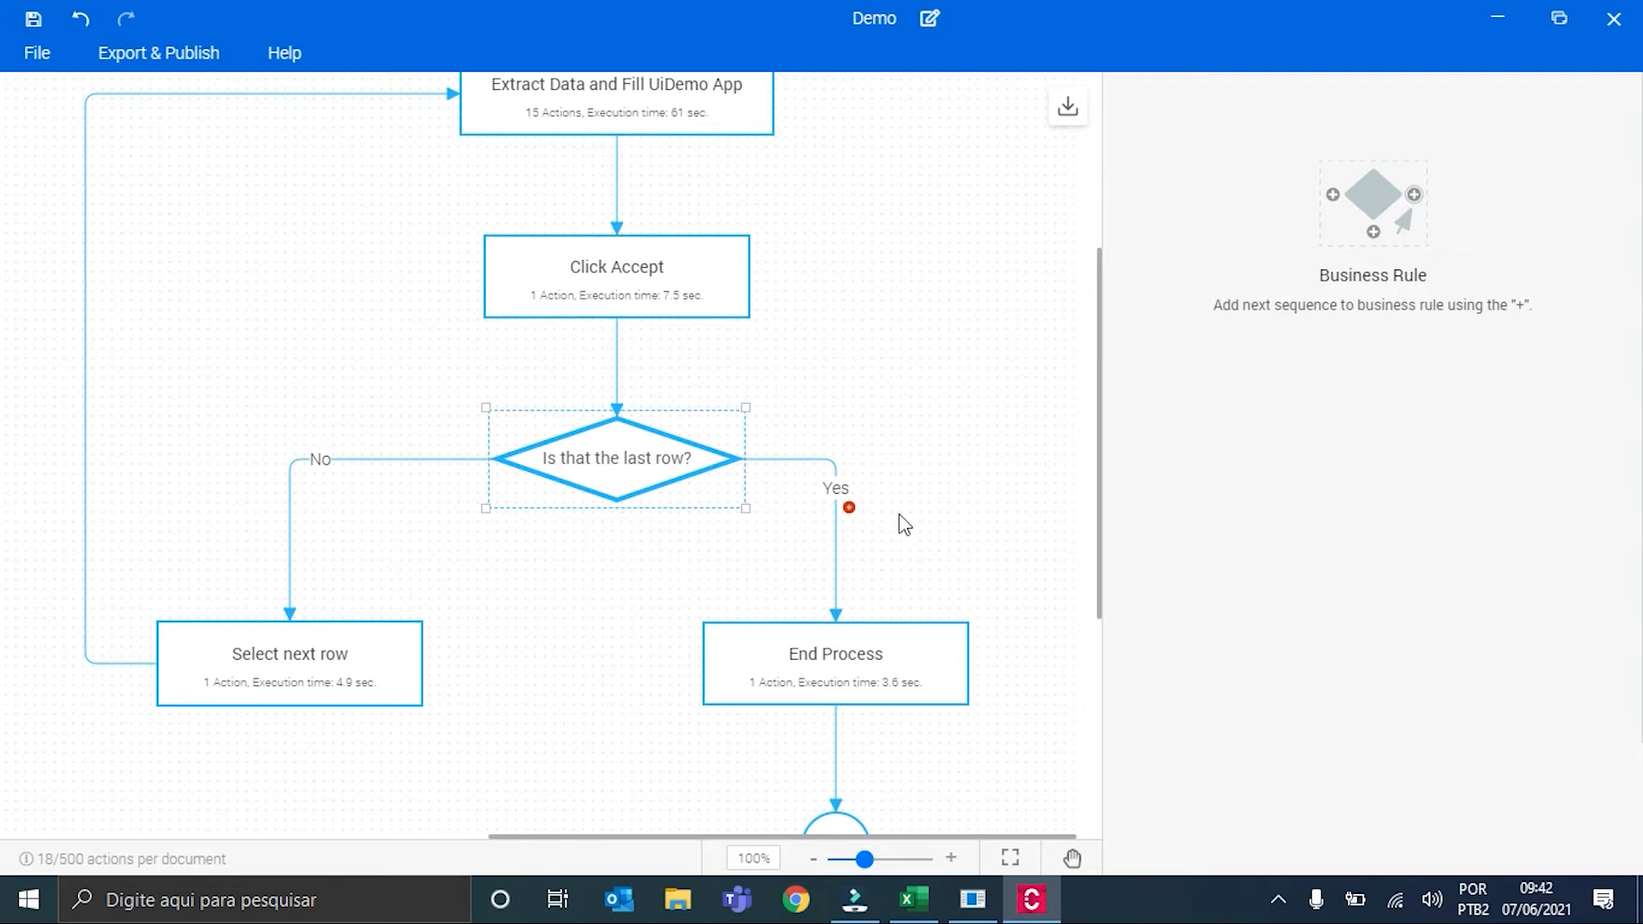
scroll(917, 587, down, 2)
click(895, 550)
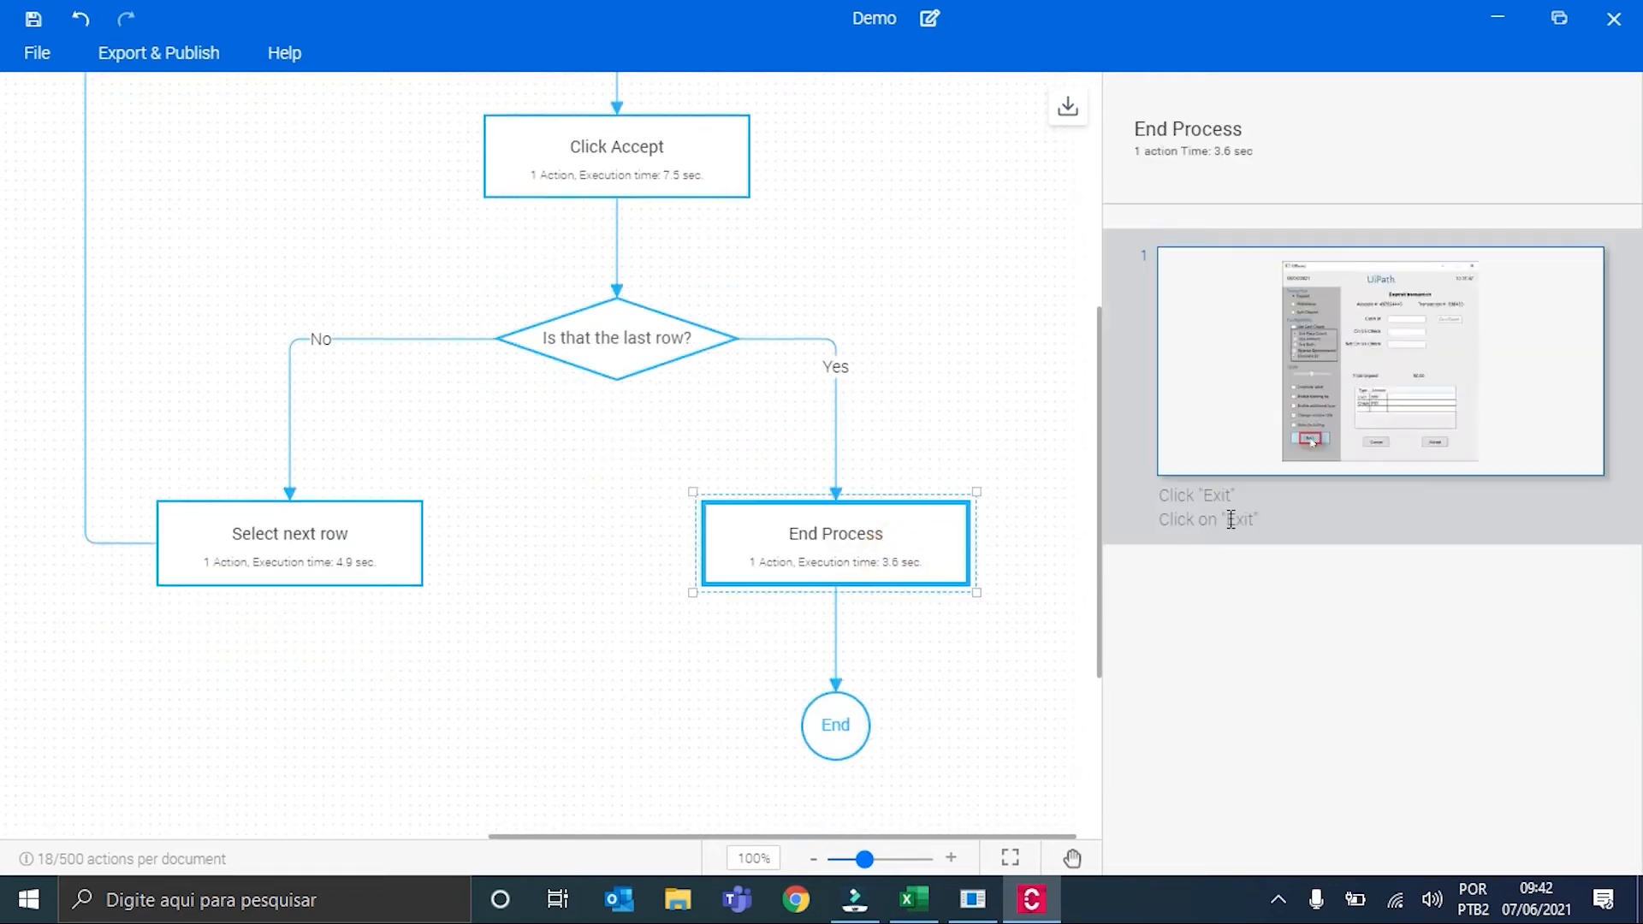
mouse_move(1310, 443)
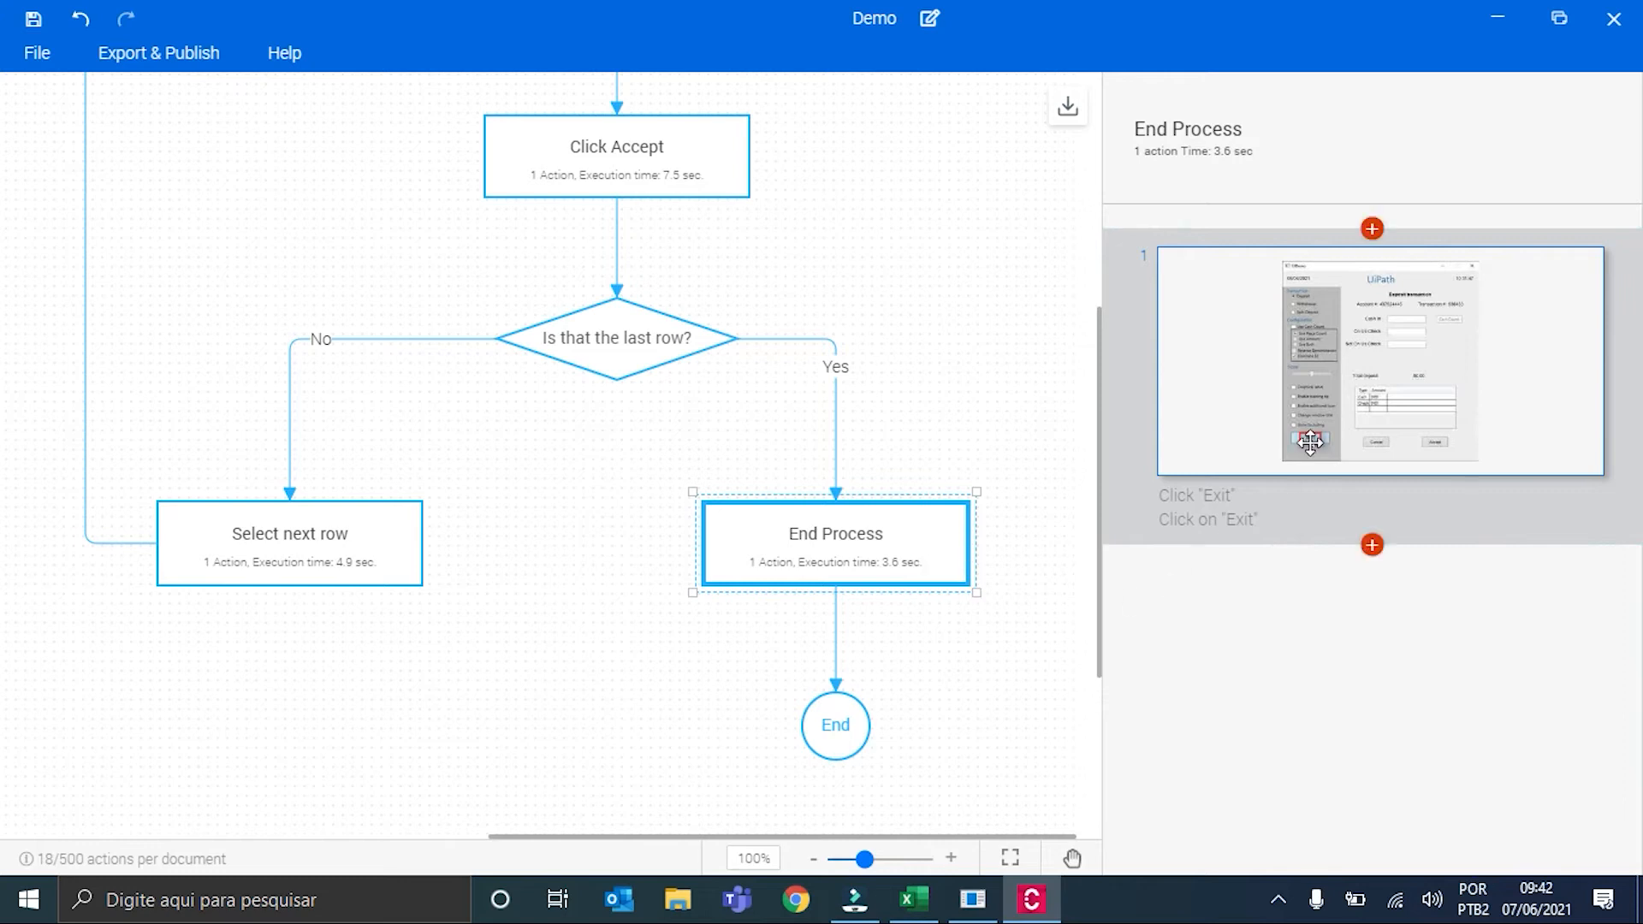
click(973, 899)
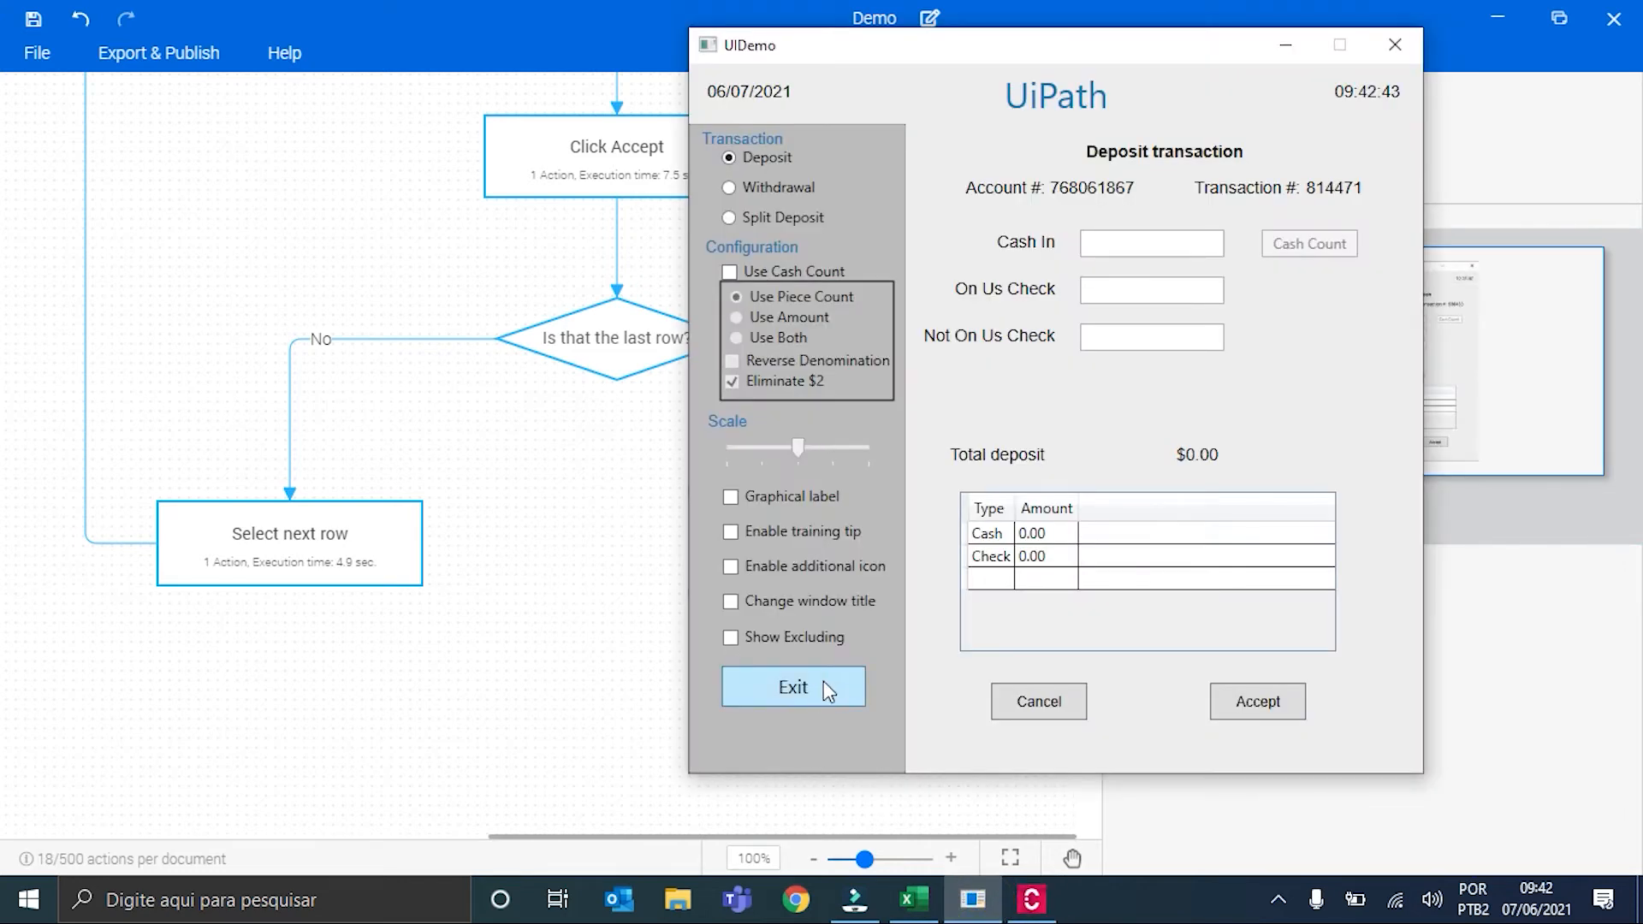
click(539, 589)
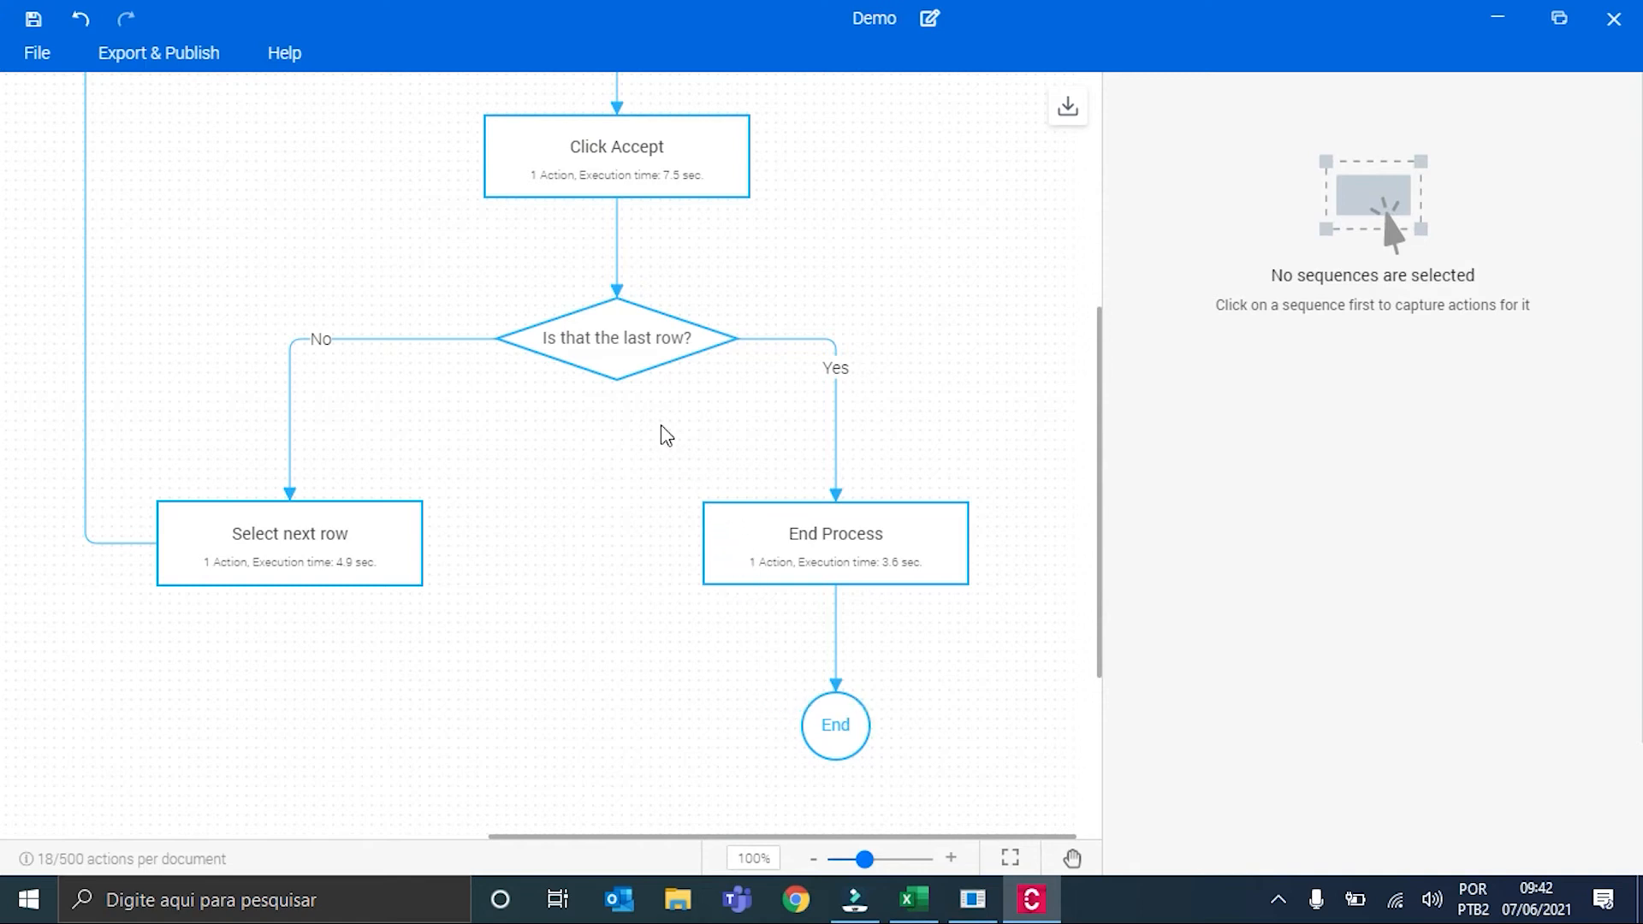
Step: View the Select next row sequence, select row 3 in the Excel sheet, and return to the Task Capture diagram
click(368, 540)
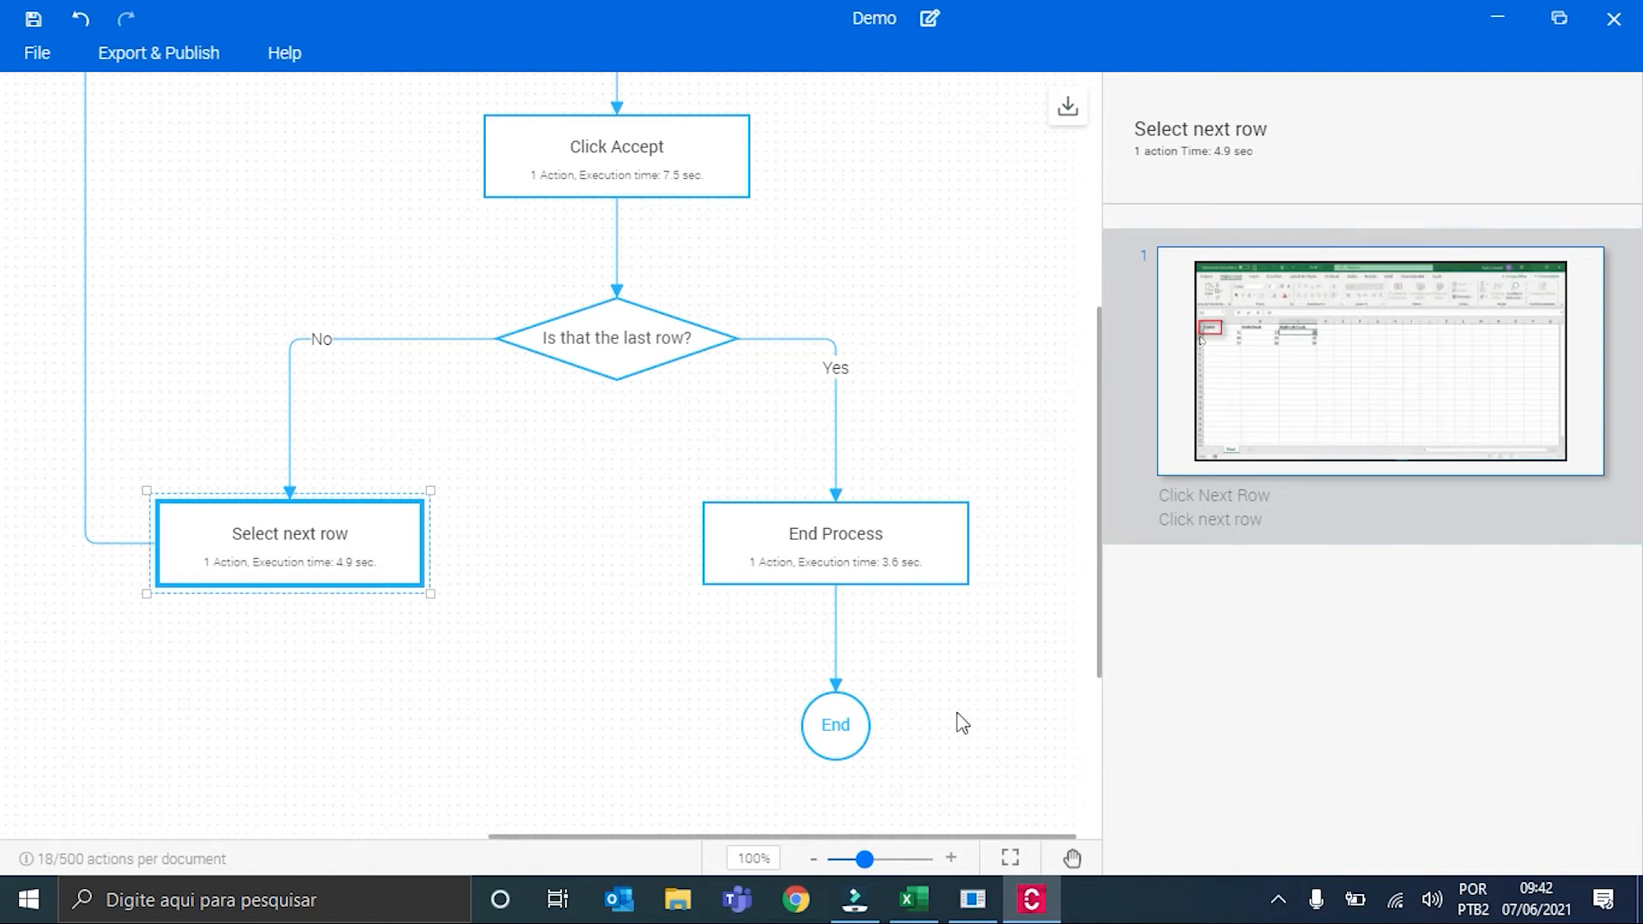
click(914, 898)
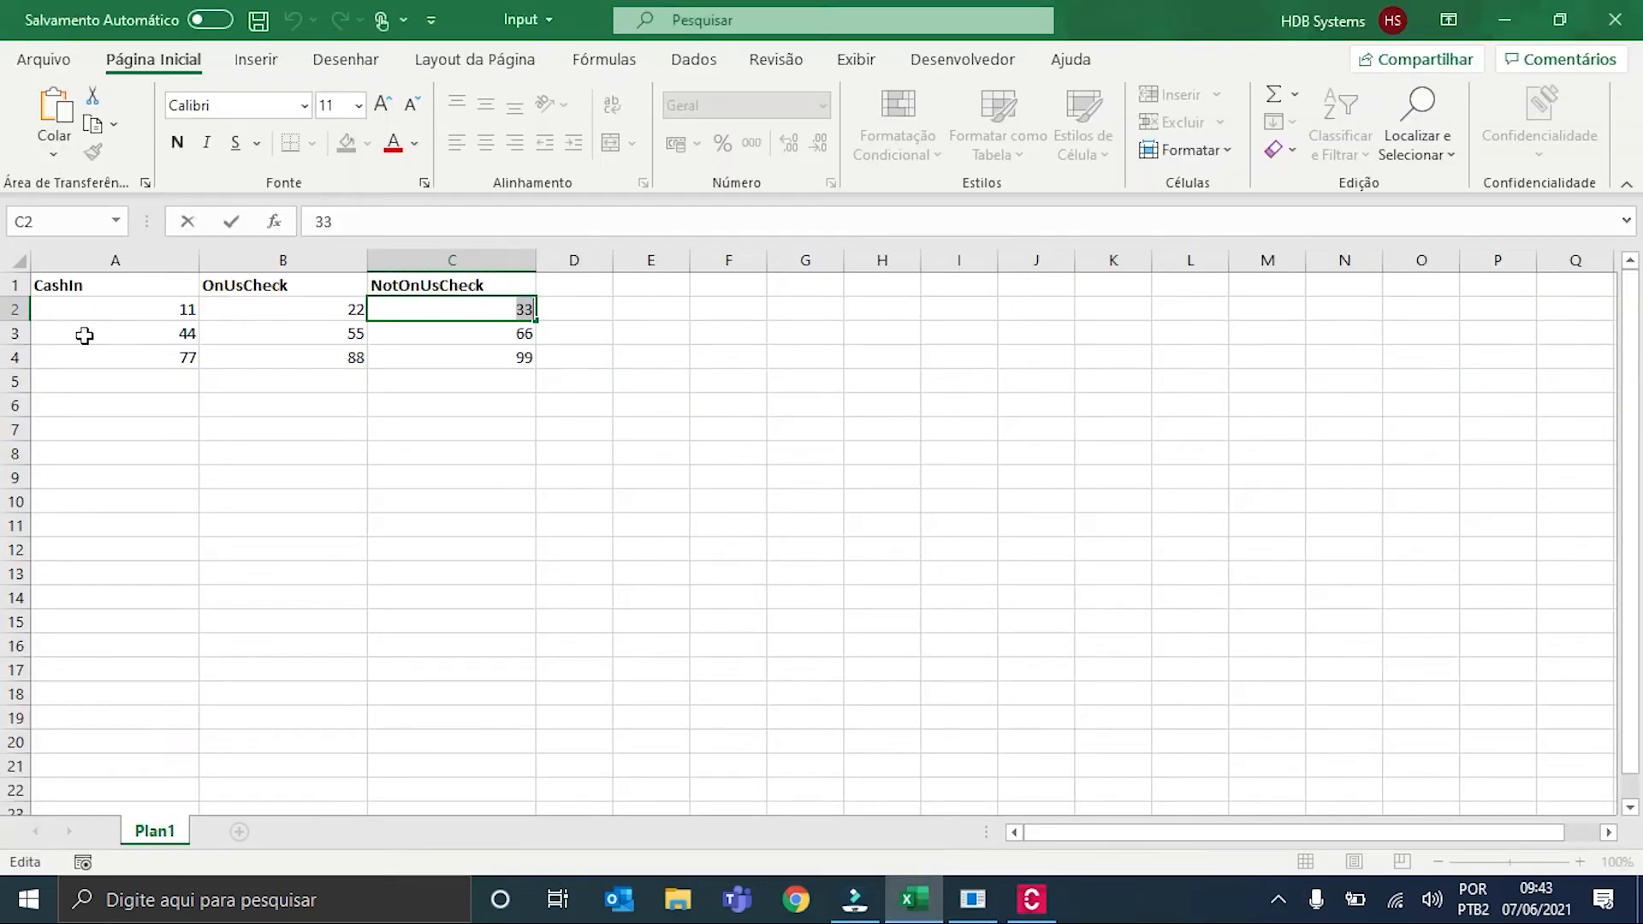
click(17, 334)
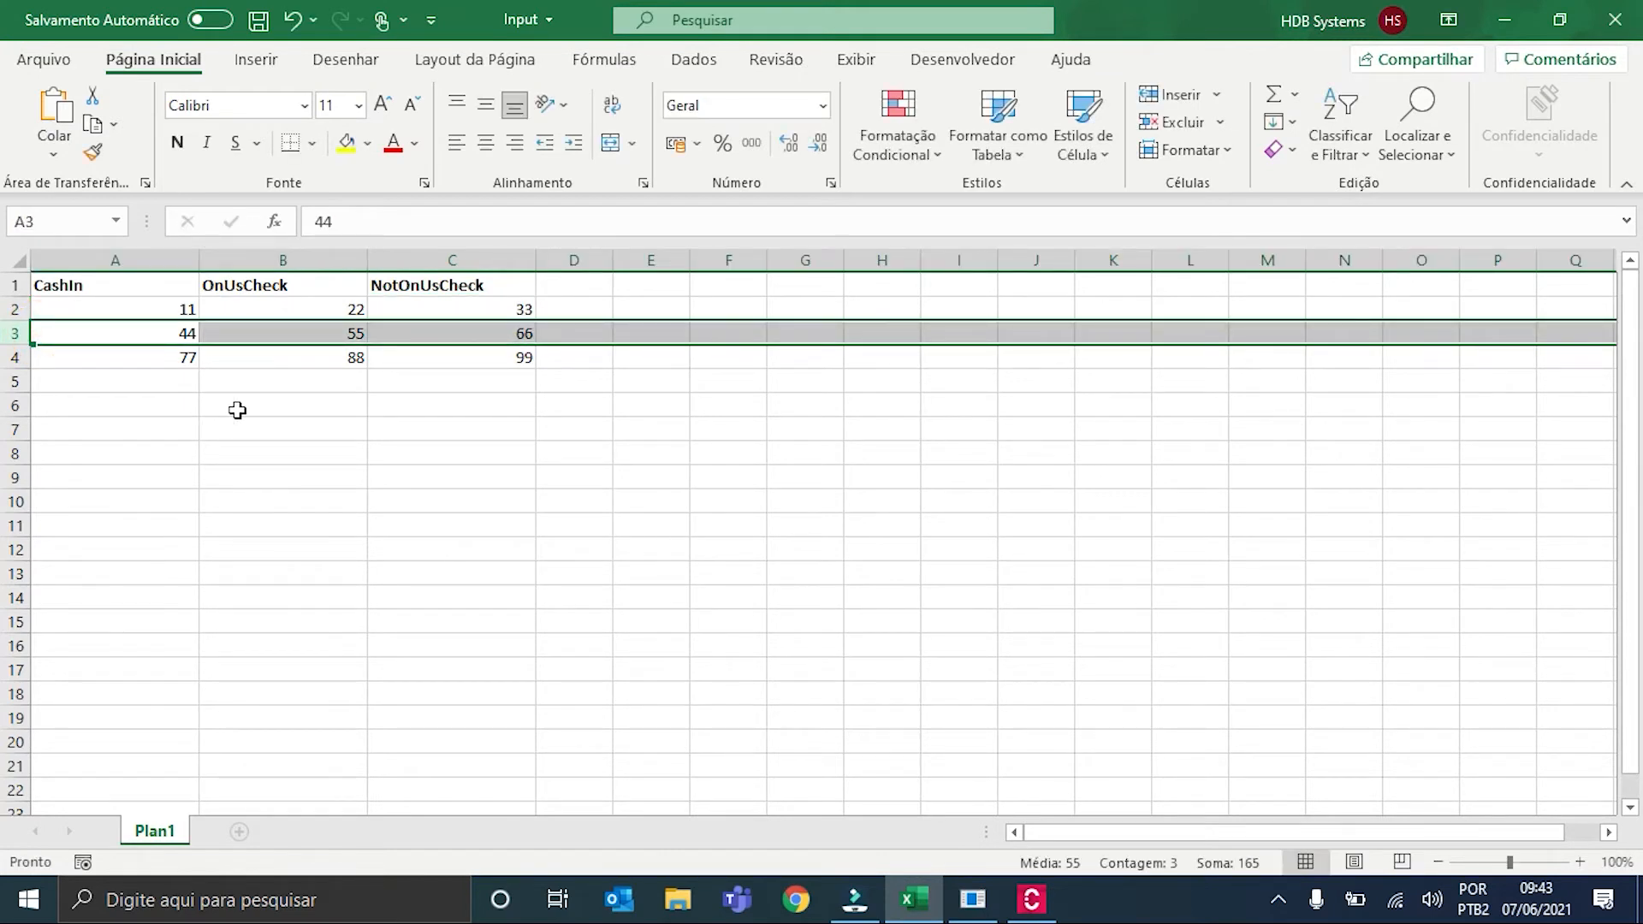
click(1505, 26)
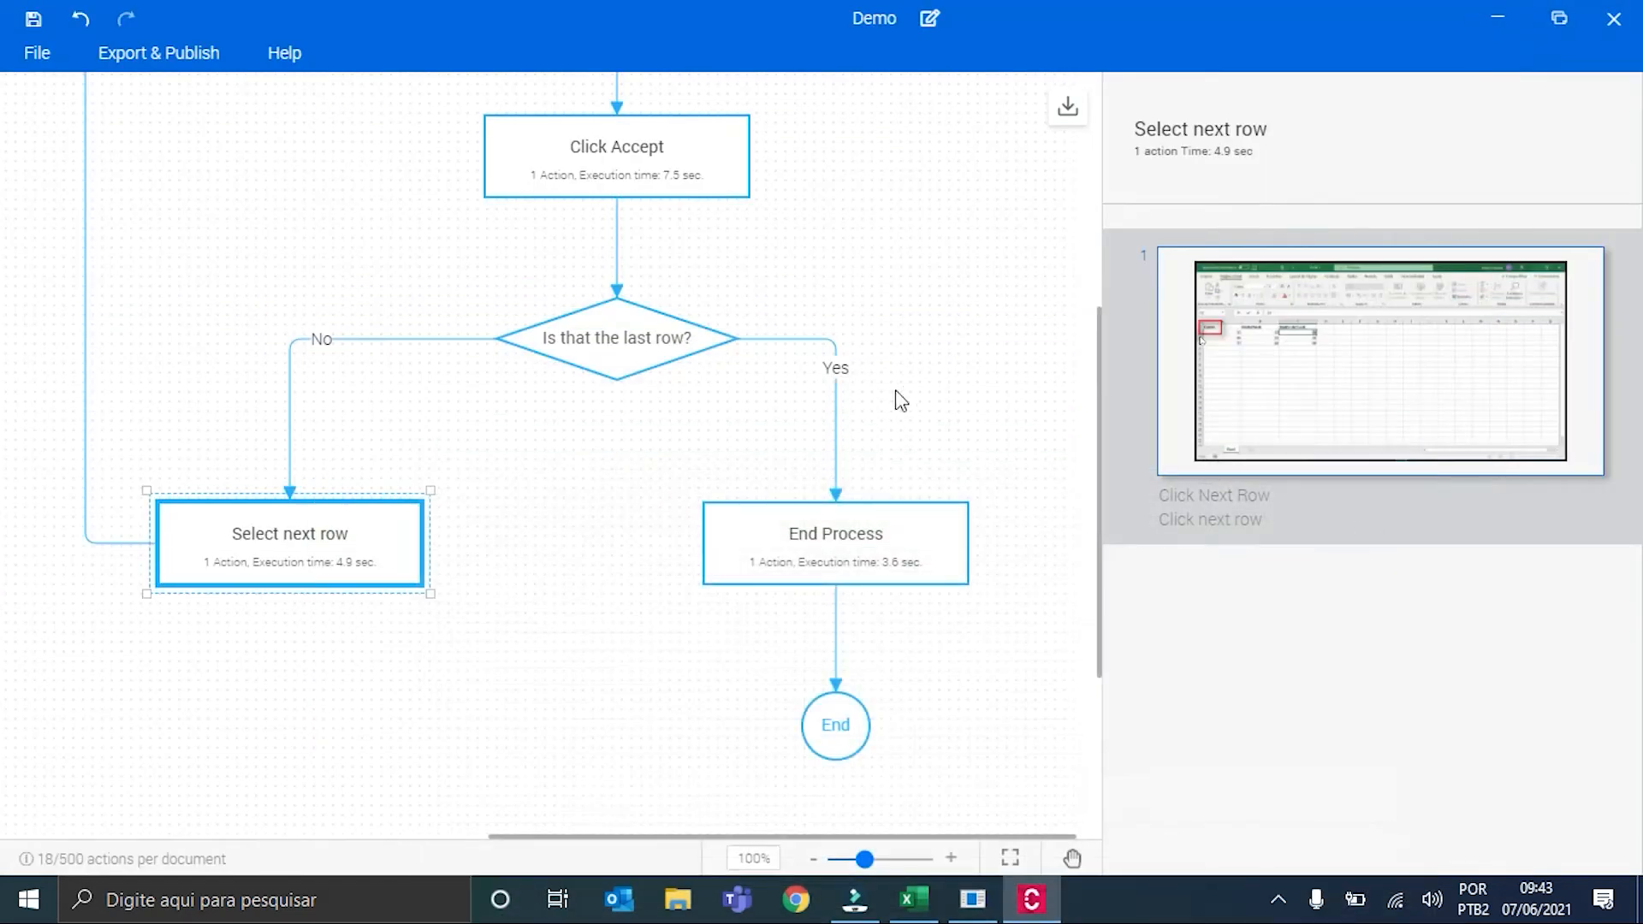
scroll(568, 330, up, 4)
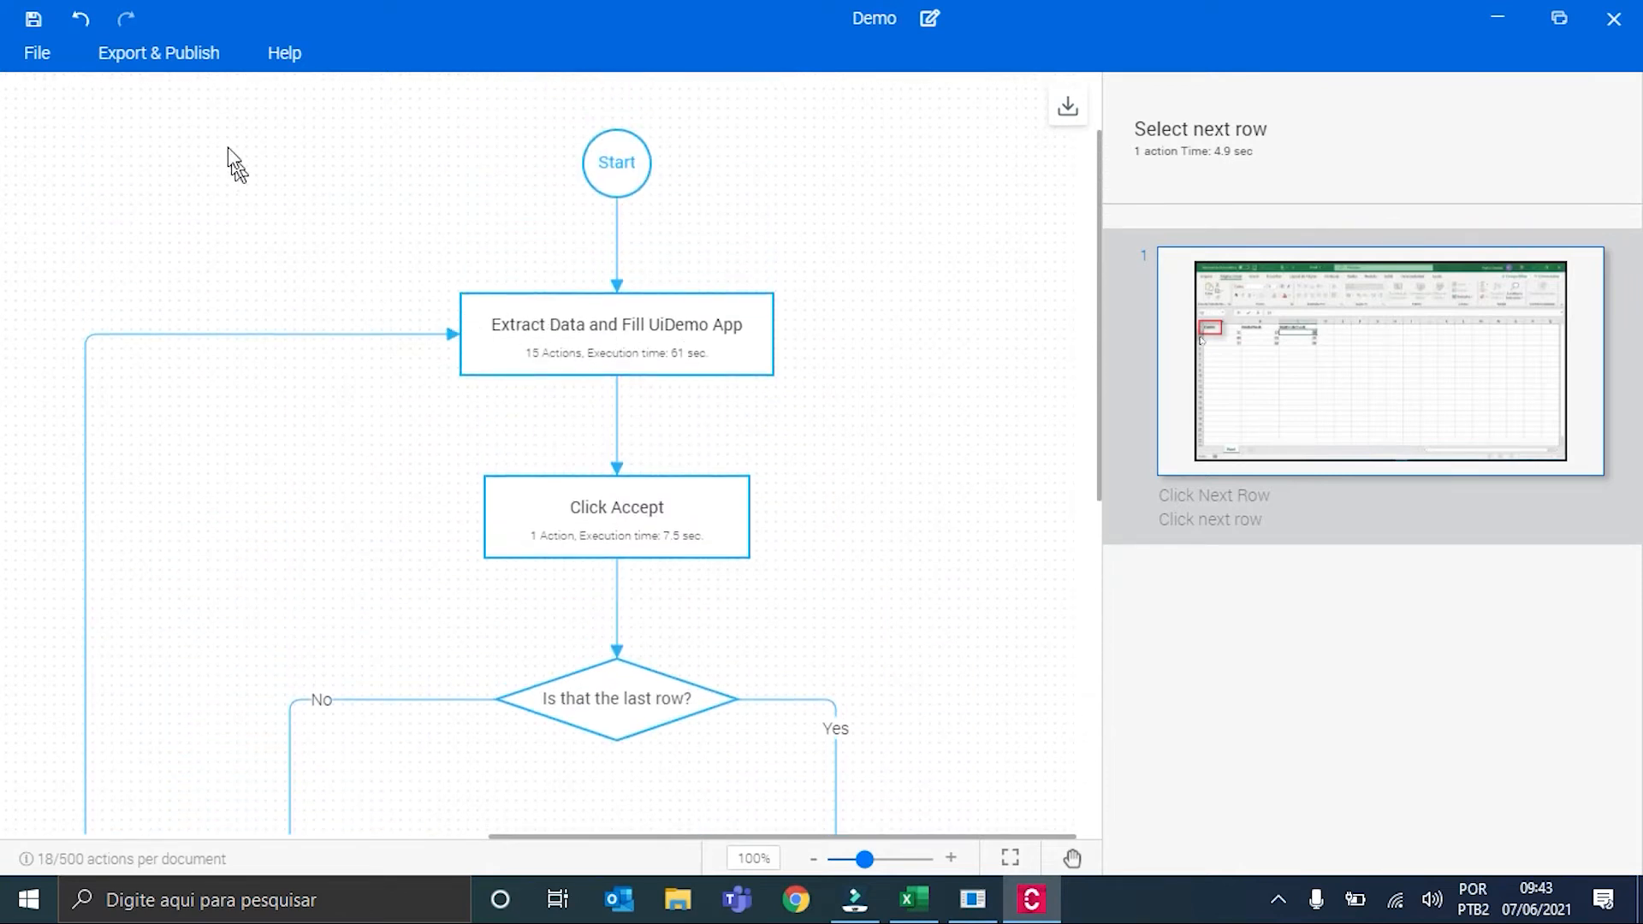
Step: Set up a Word document export of the Demo diagram with the UiPath PDD template, keeping the default document properties
click(179, 62)
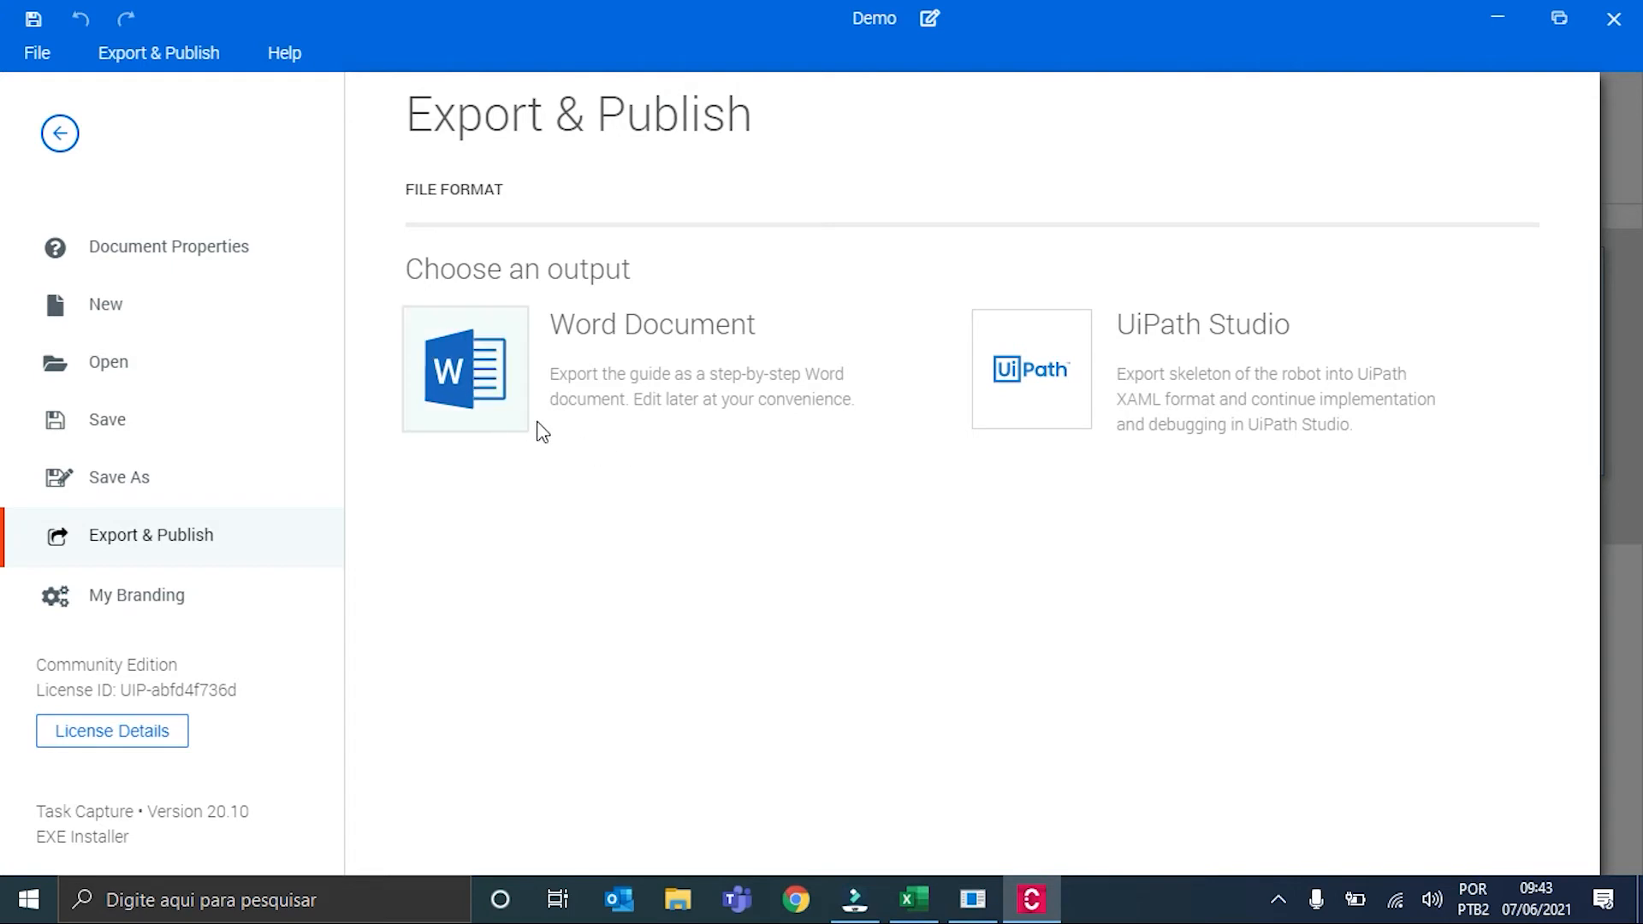
click(482, 369)
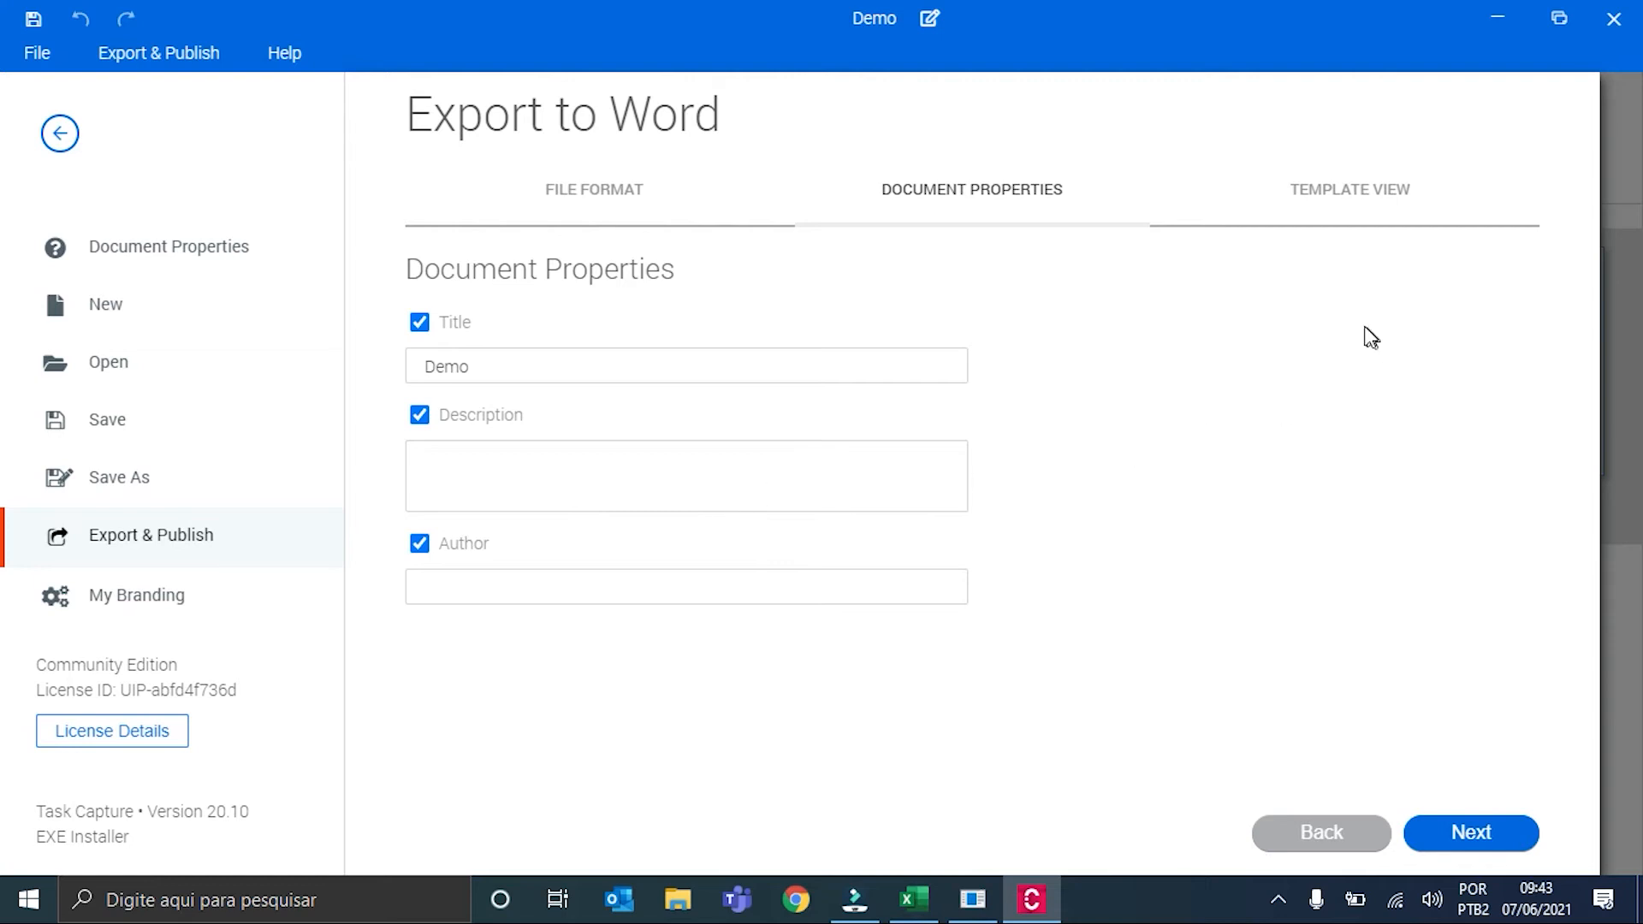
click(1465, 831)
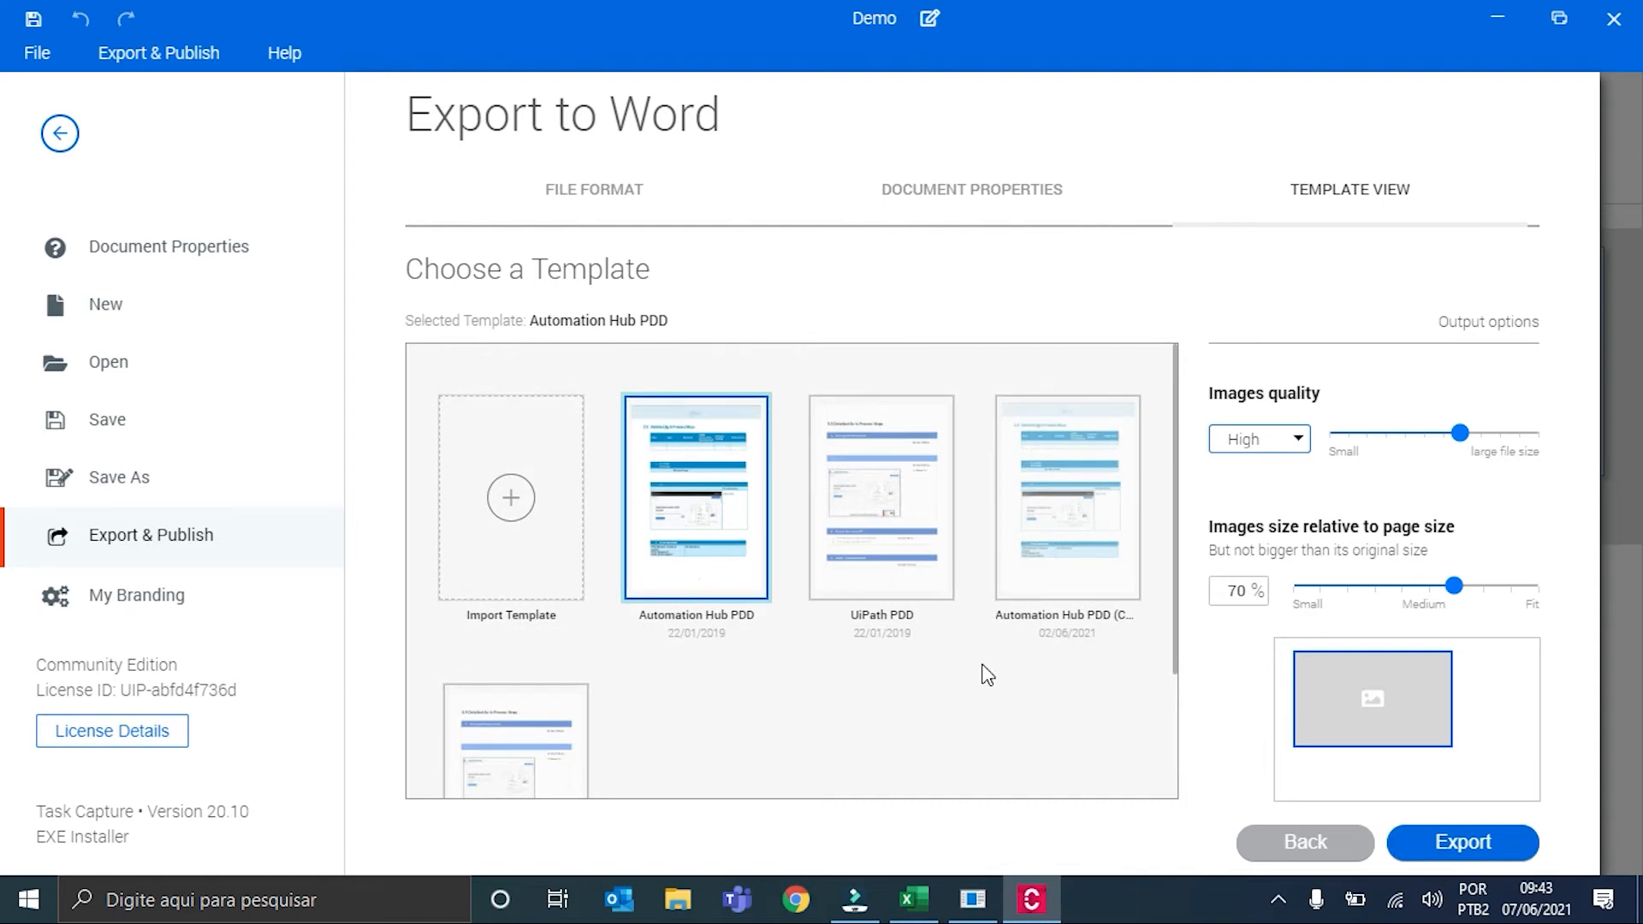
mouse_move(705, 496)
mouse_move(864, 595)
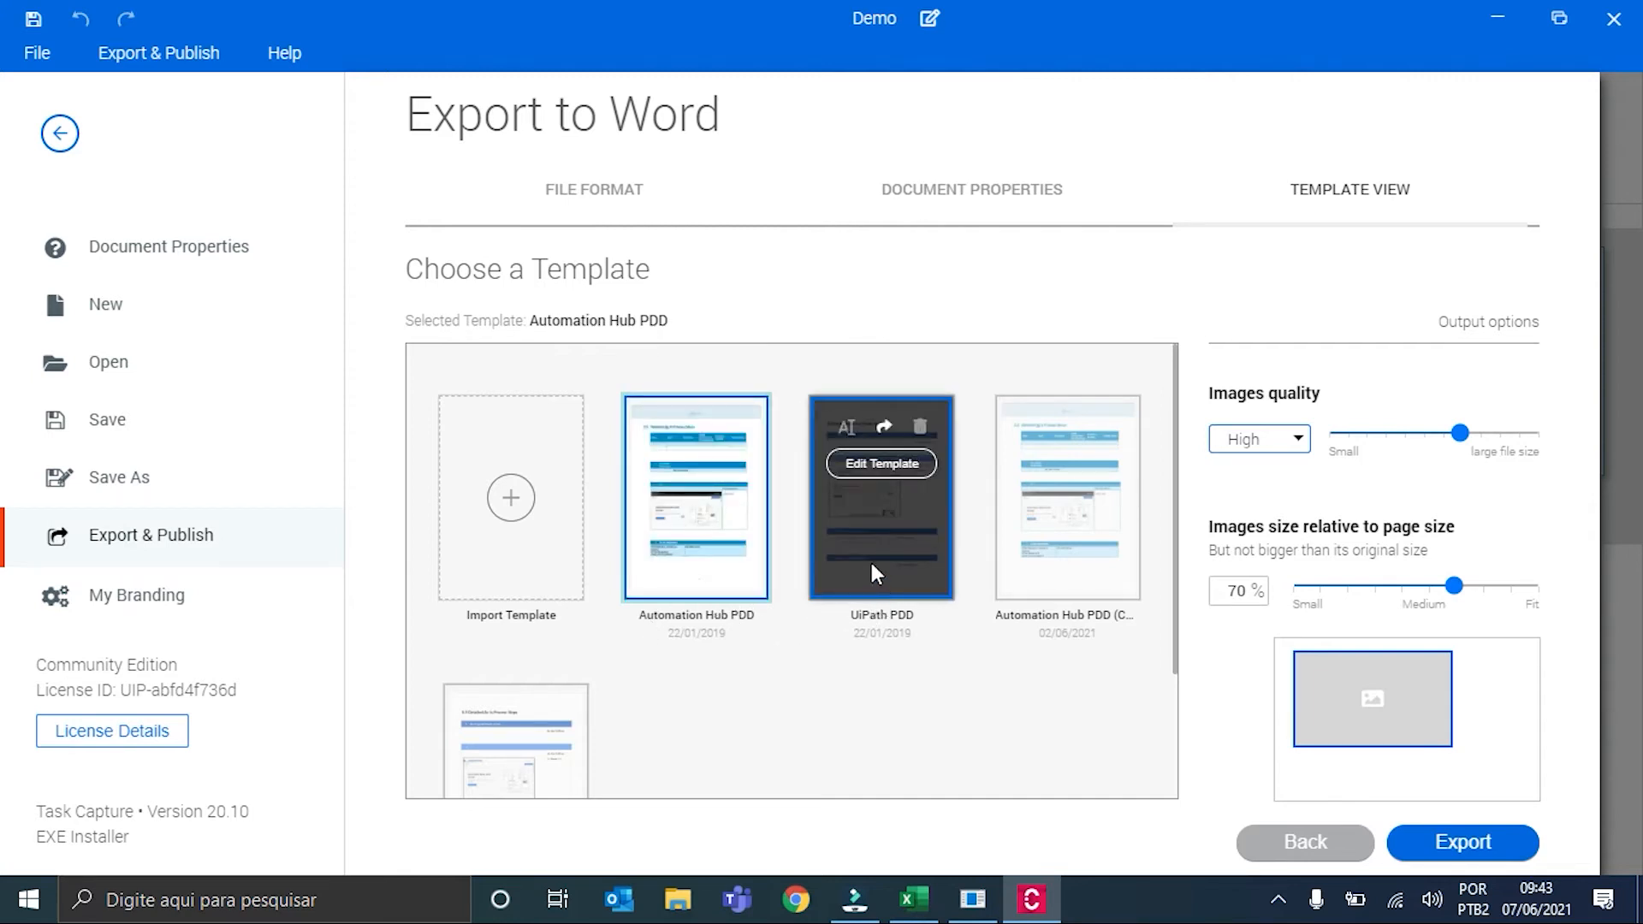
click(870, 558)
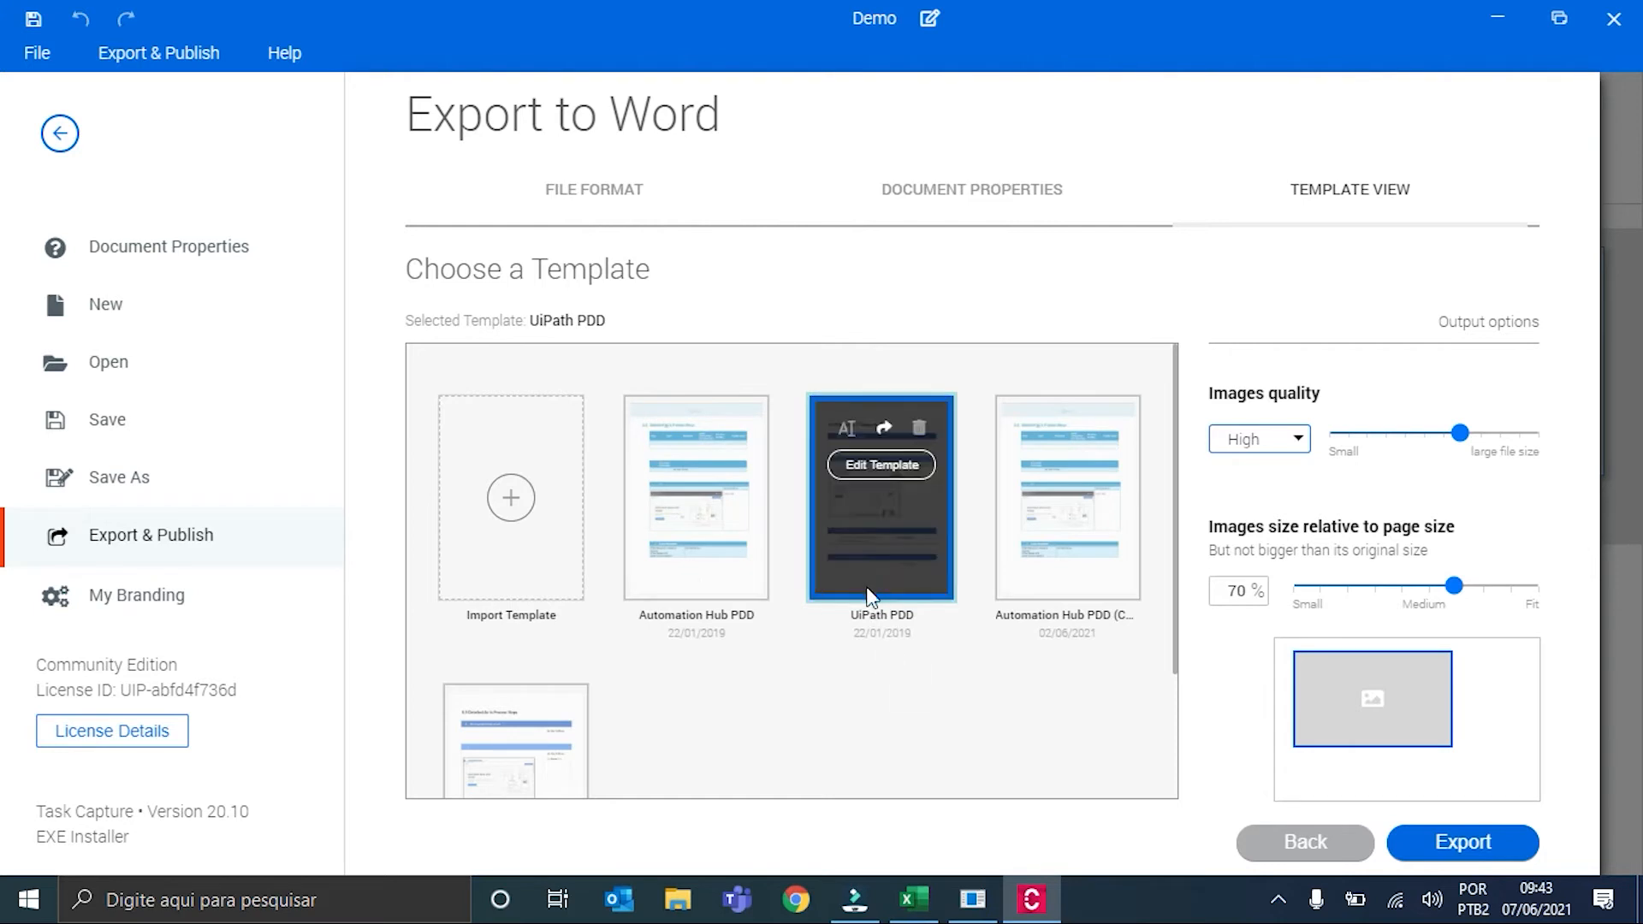
mouse_move(698, 591)
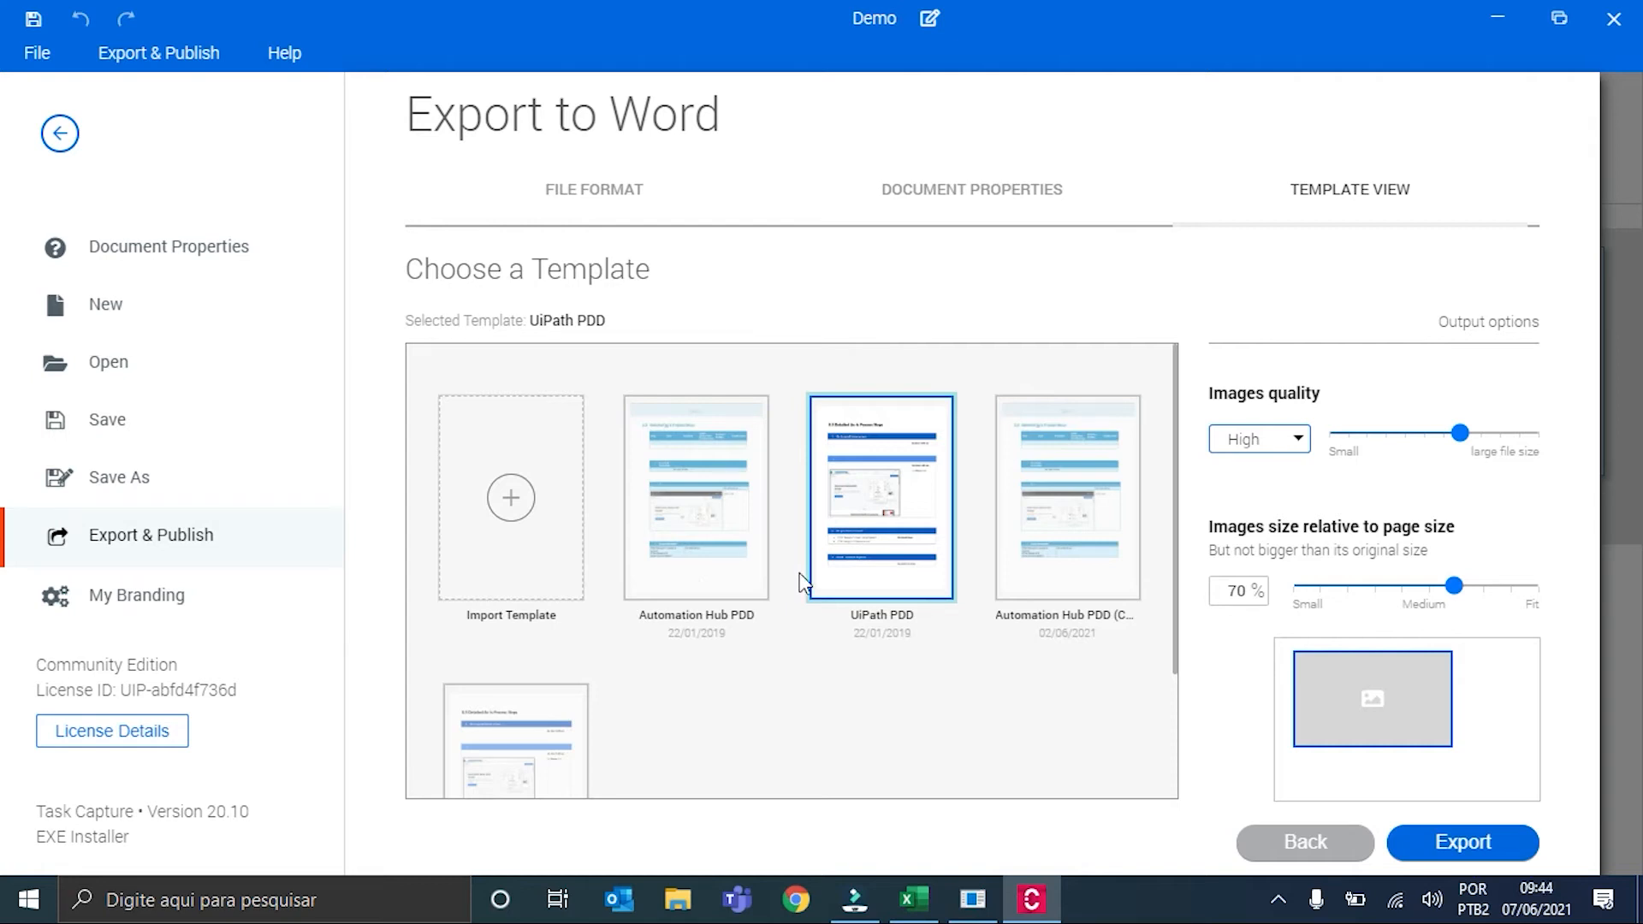
mouse_move(896, 591)
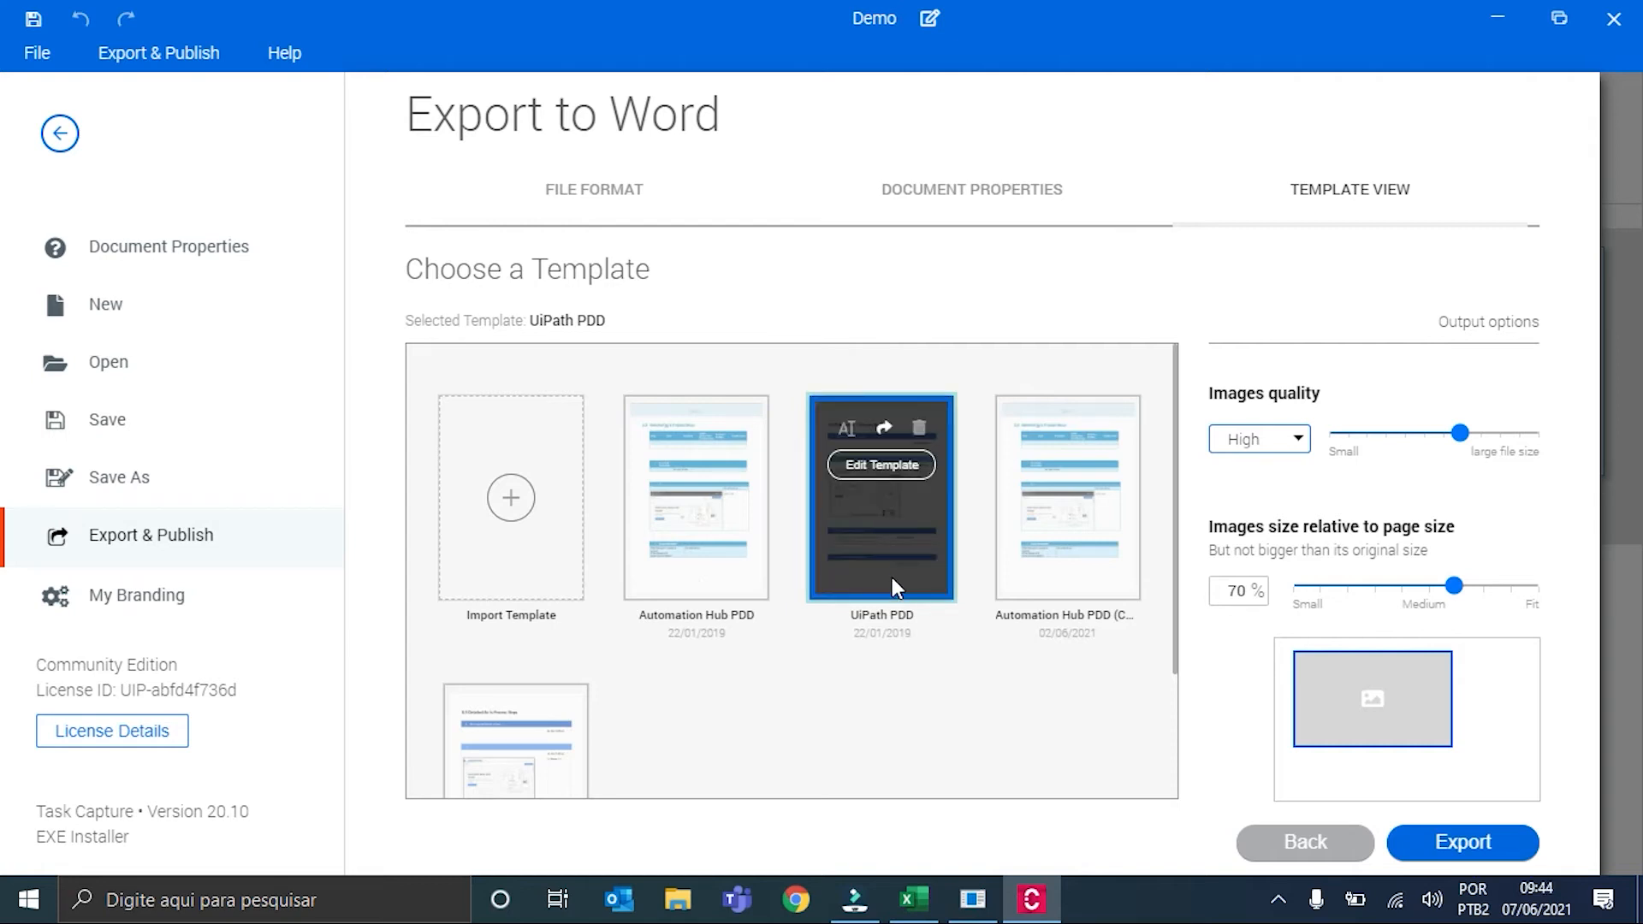
Step: Export the document as Demo to the Downloads folder and open the resulting file in Word
click(1468, 847)
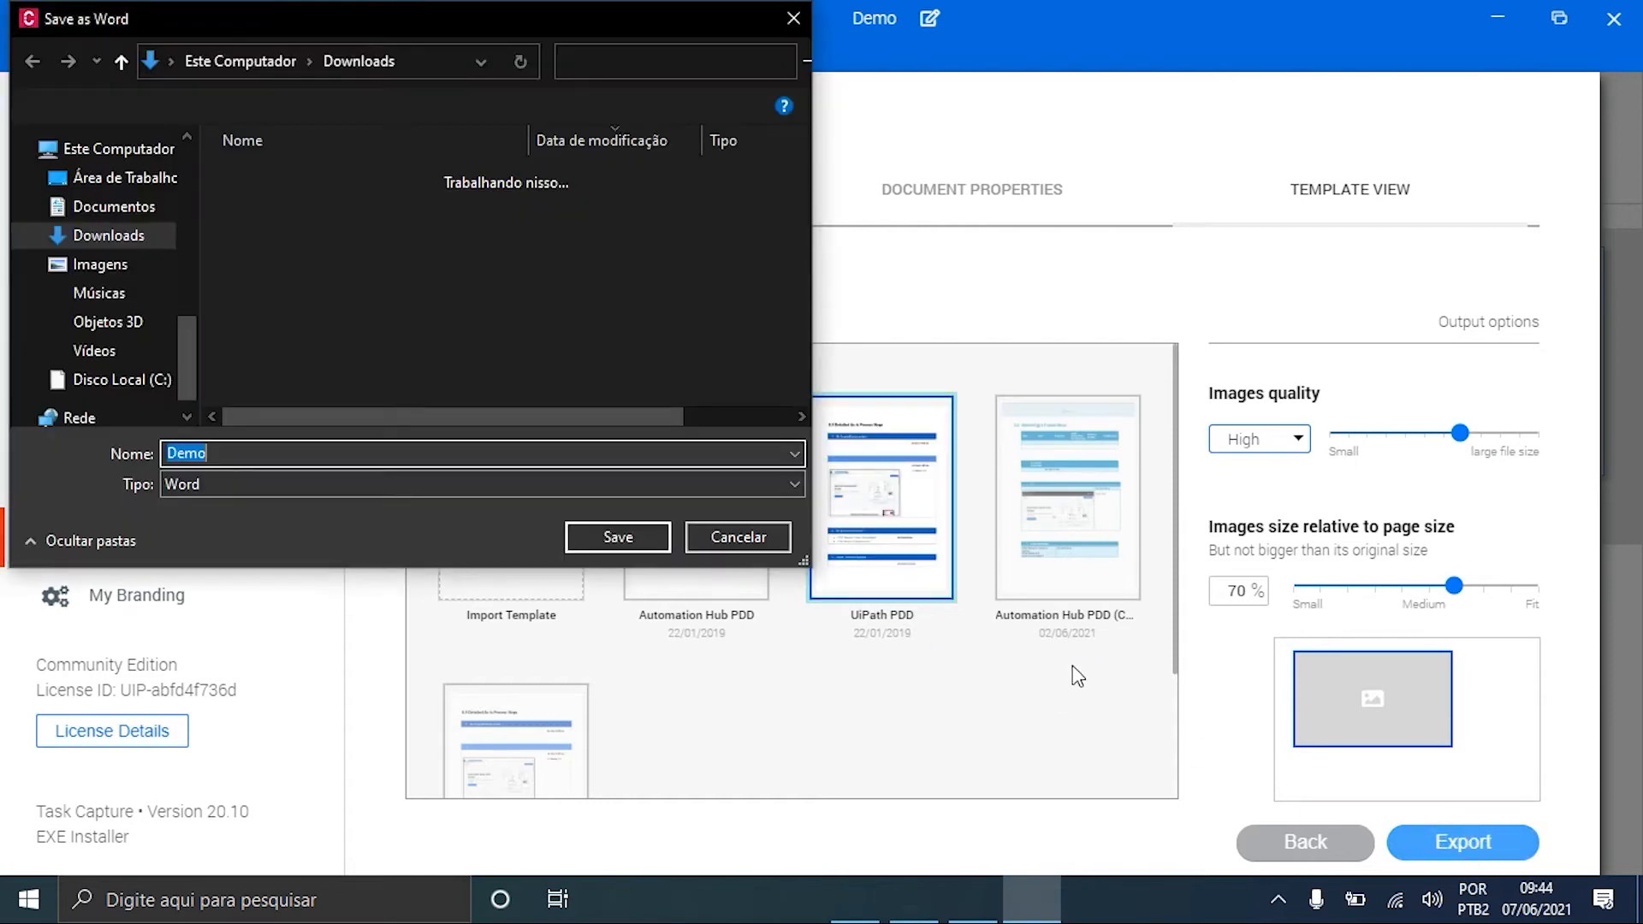
click(609, 537)
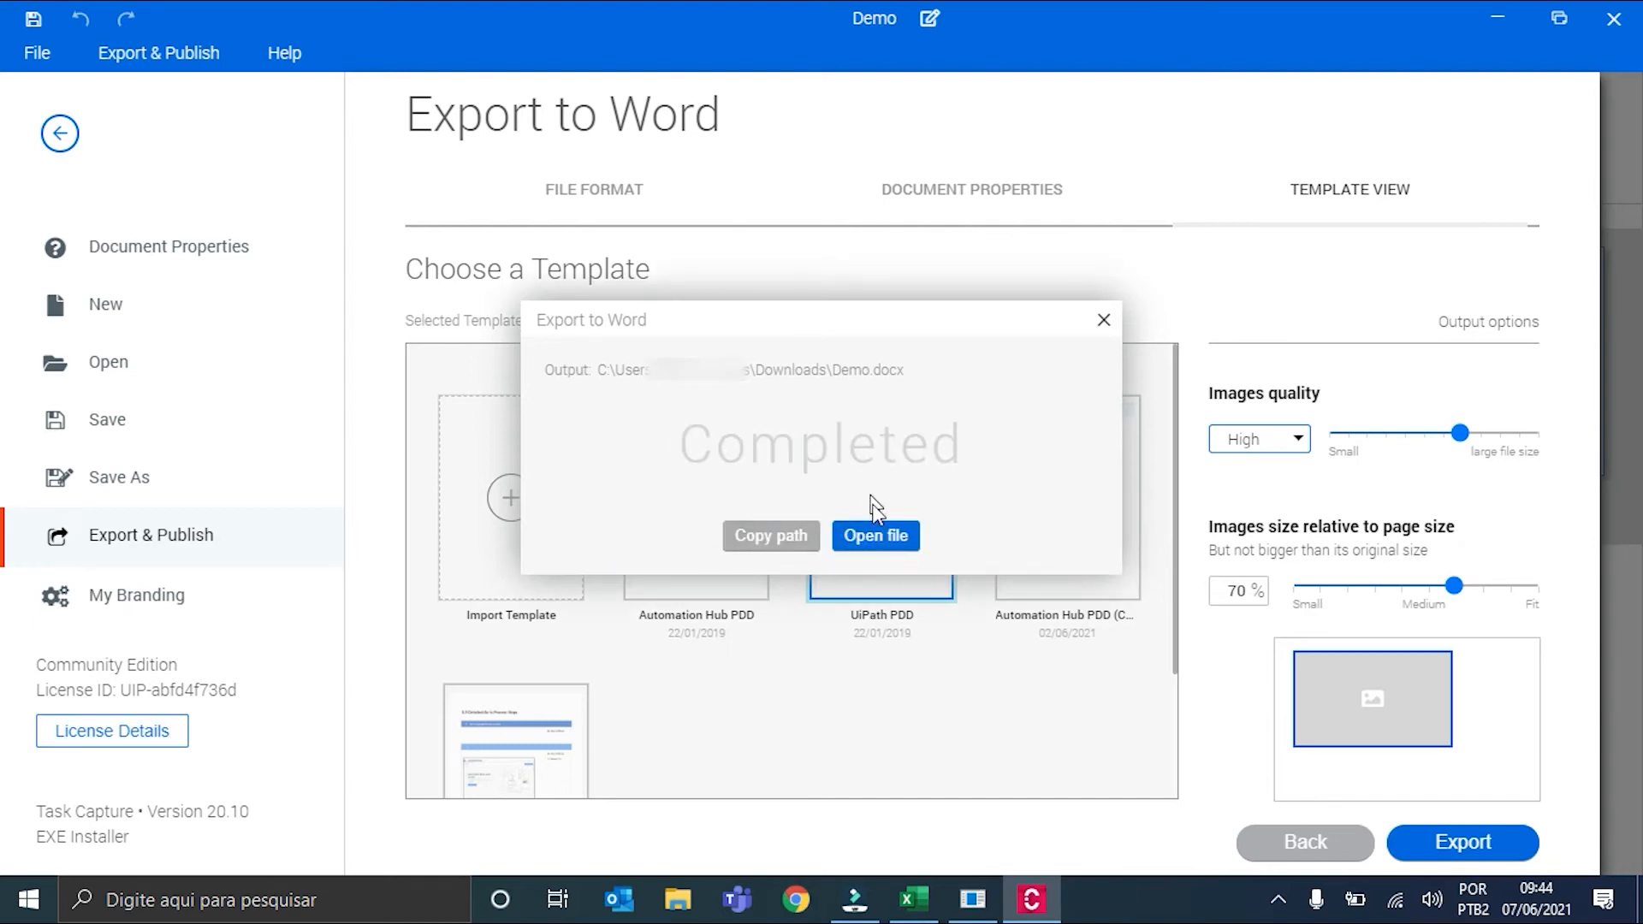
click(867, 534)
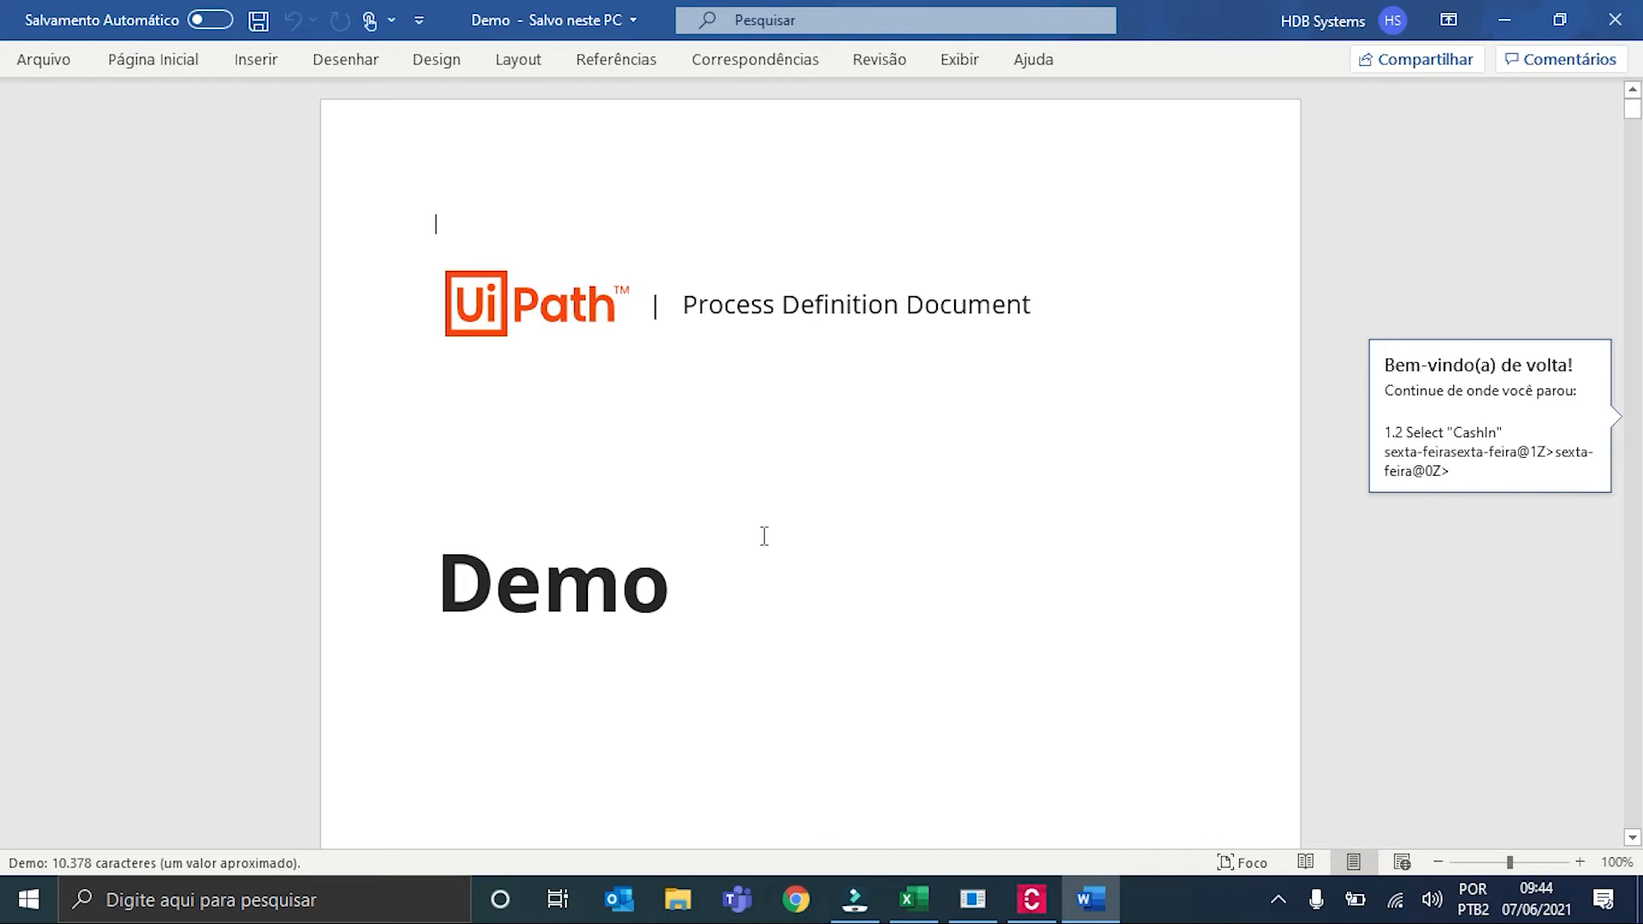
Step: Look through the Process Definition Document's cover, table of contents and introduction
scroll(763, 536, down, 4)
scroll(854, 525, down, 18)
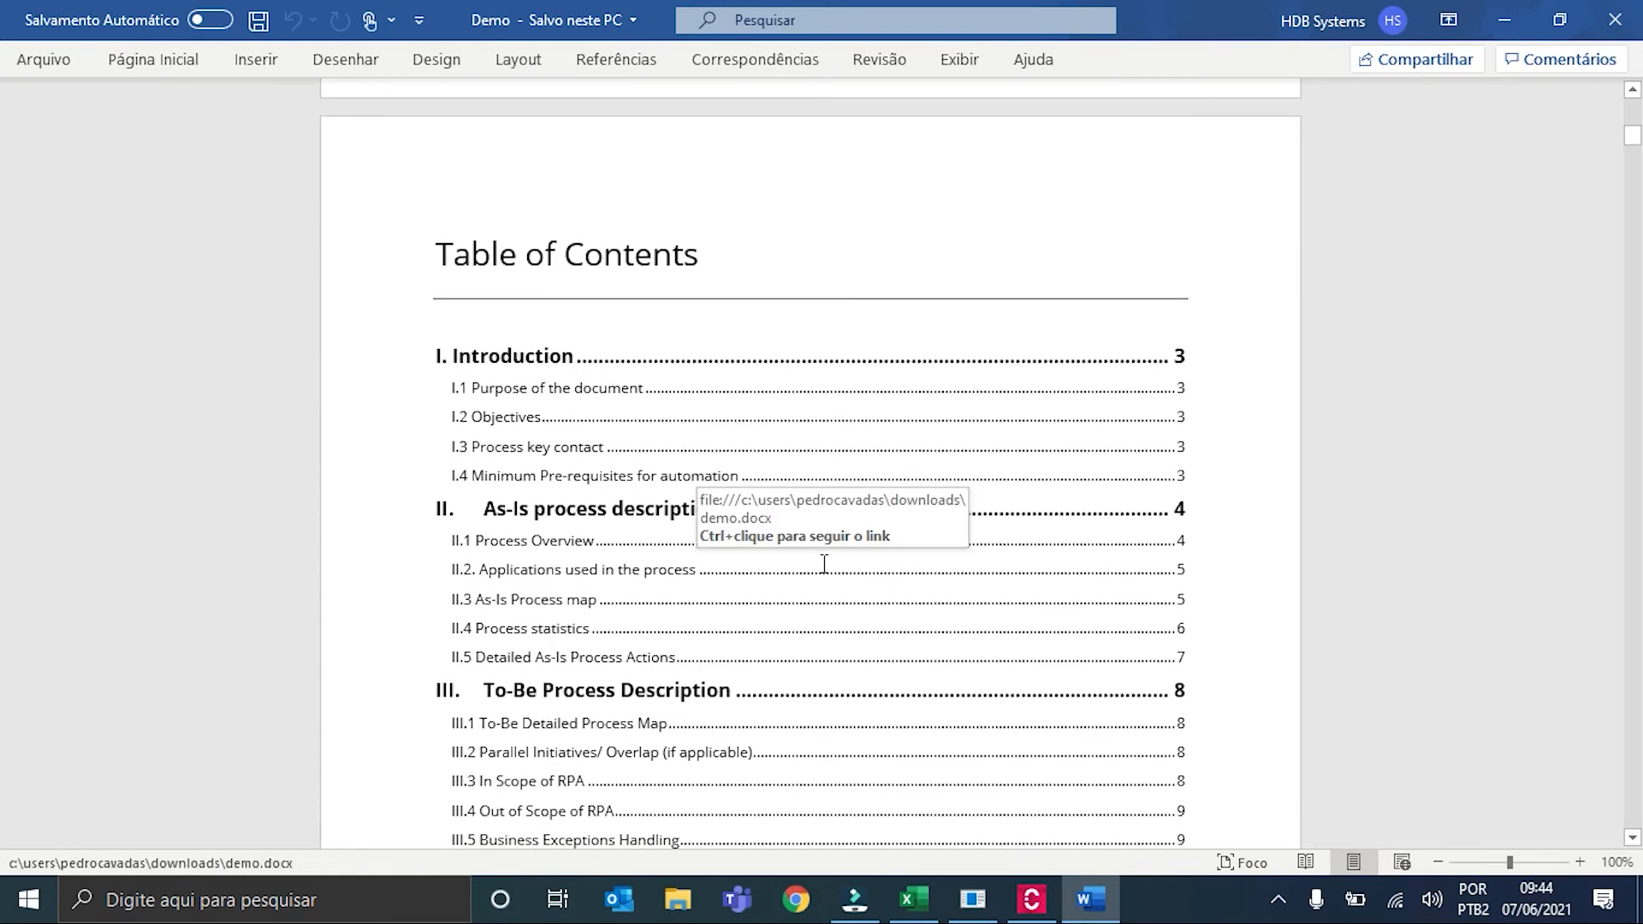
click(825, 564)
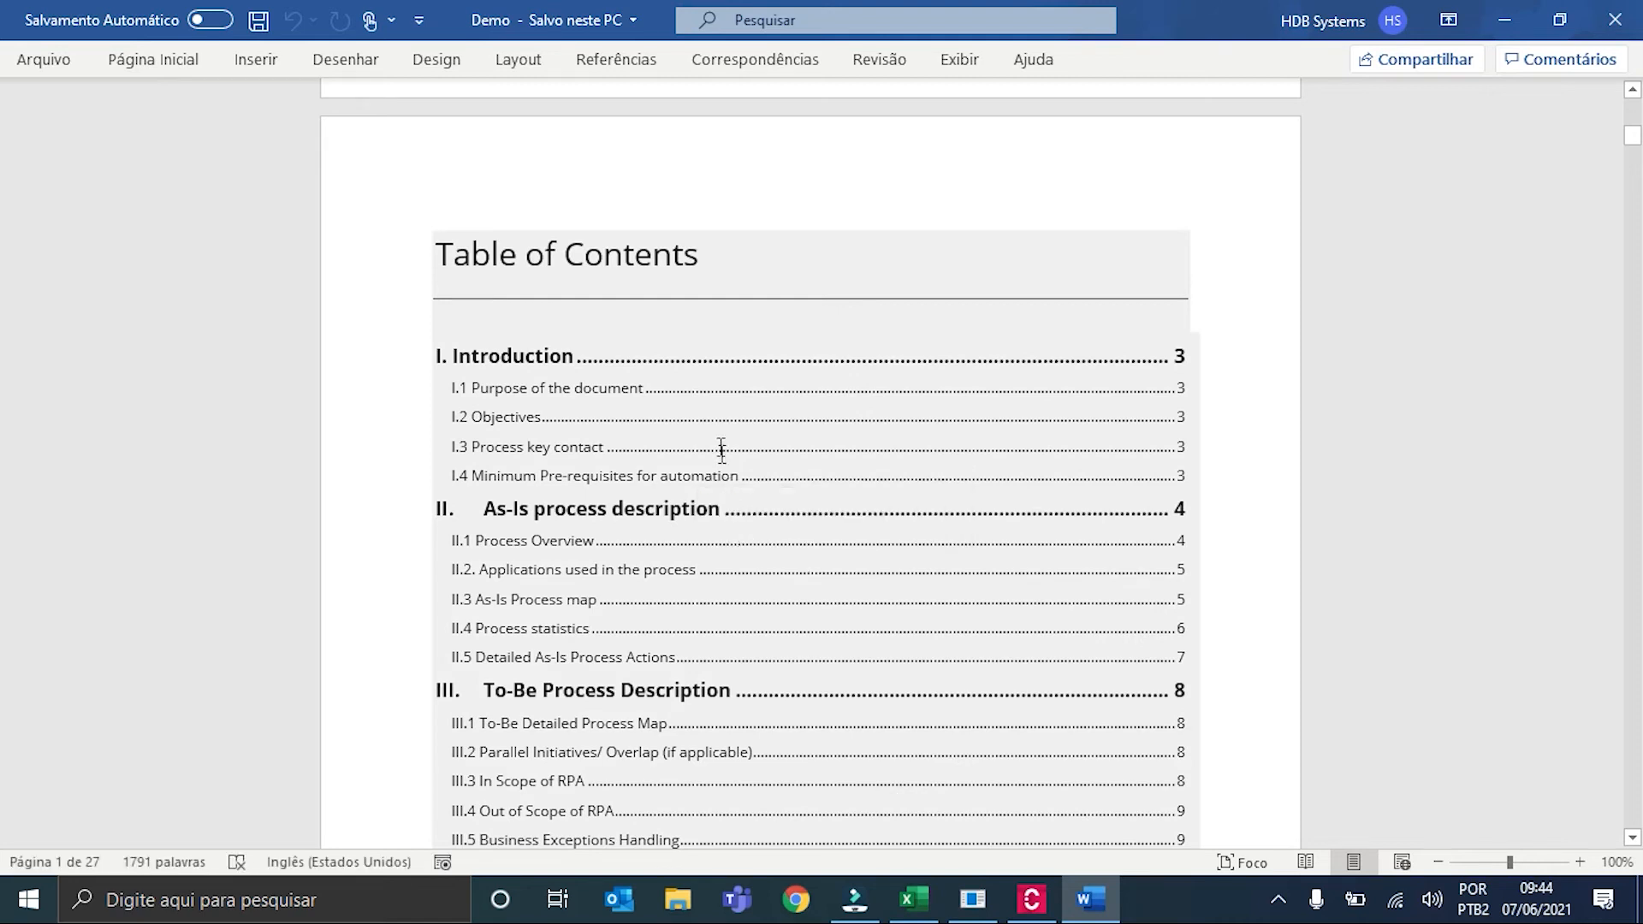
scroll(427, 283, down, 1)
scroll(294, 378, down, 3)
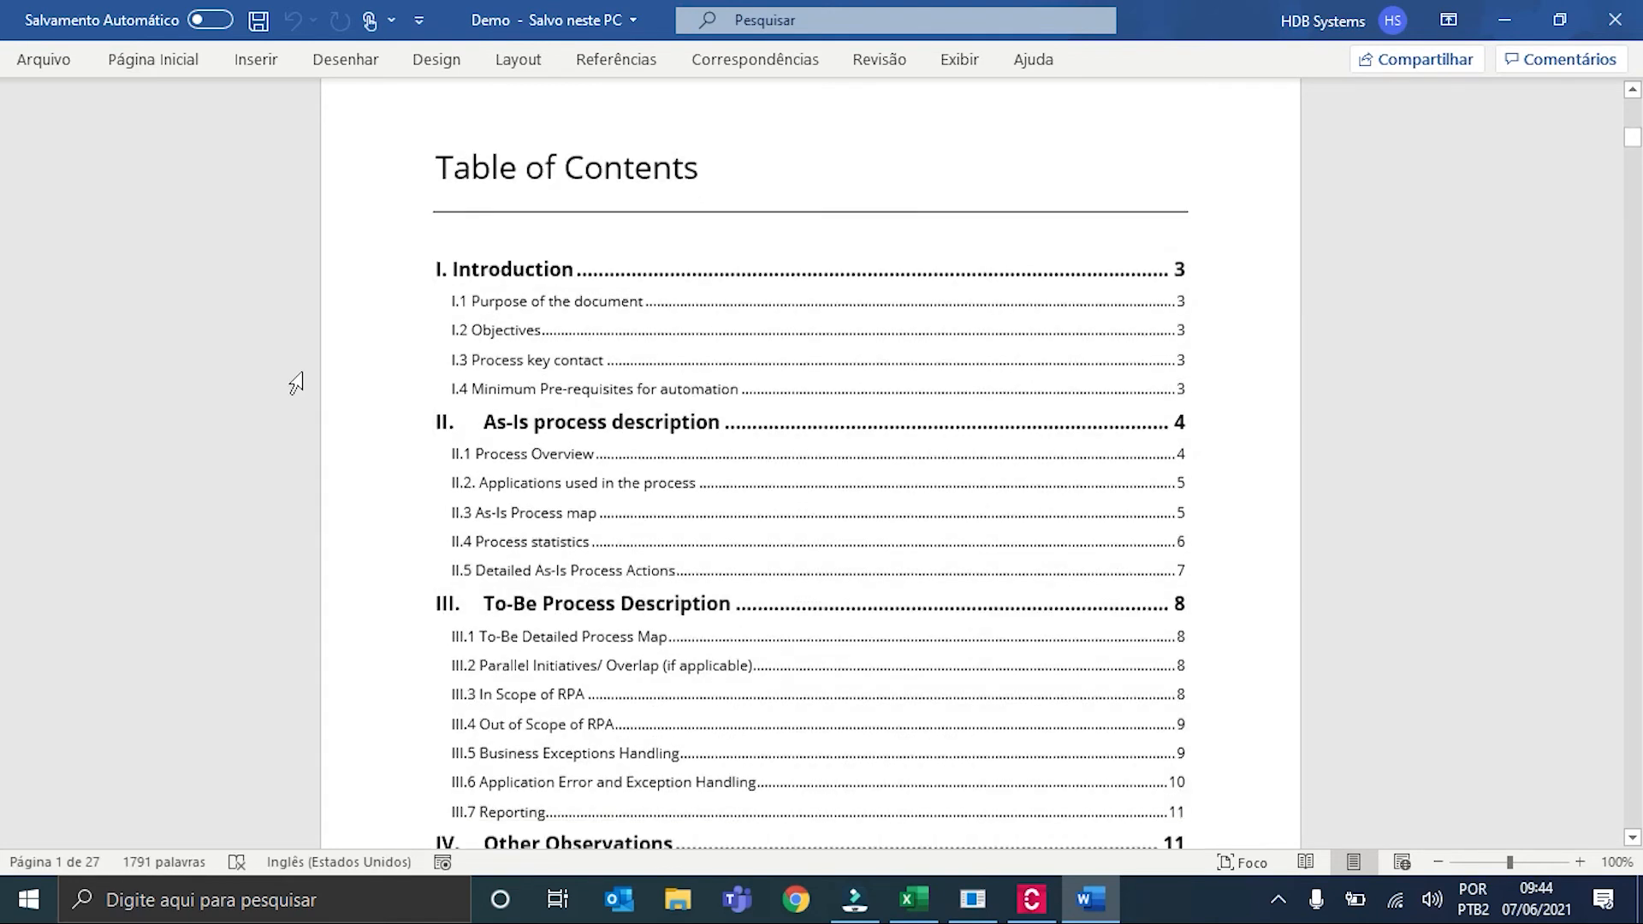
scroll(1366, 540, down, 20)
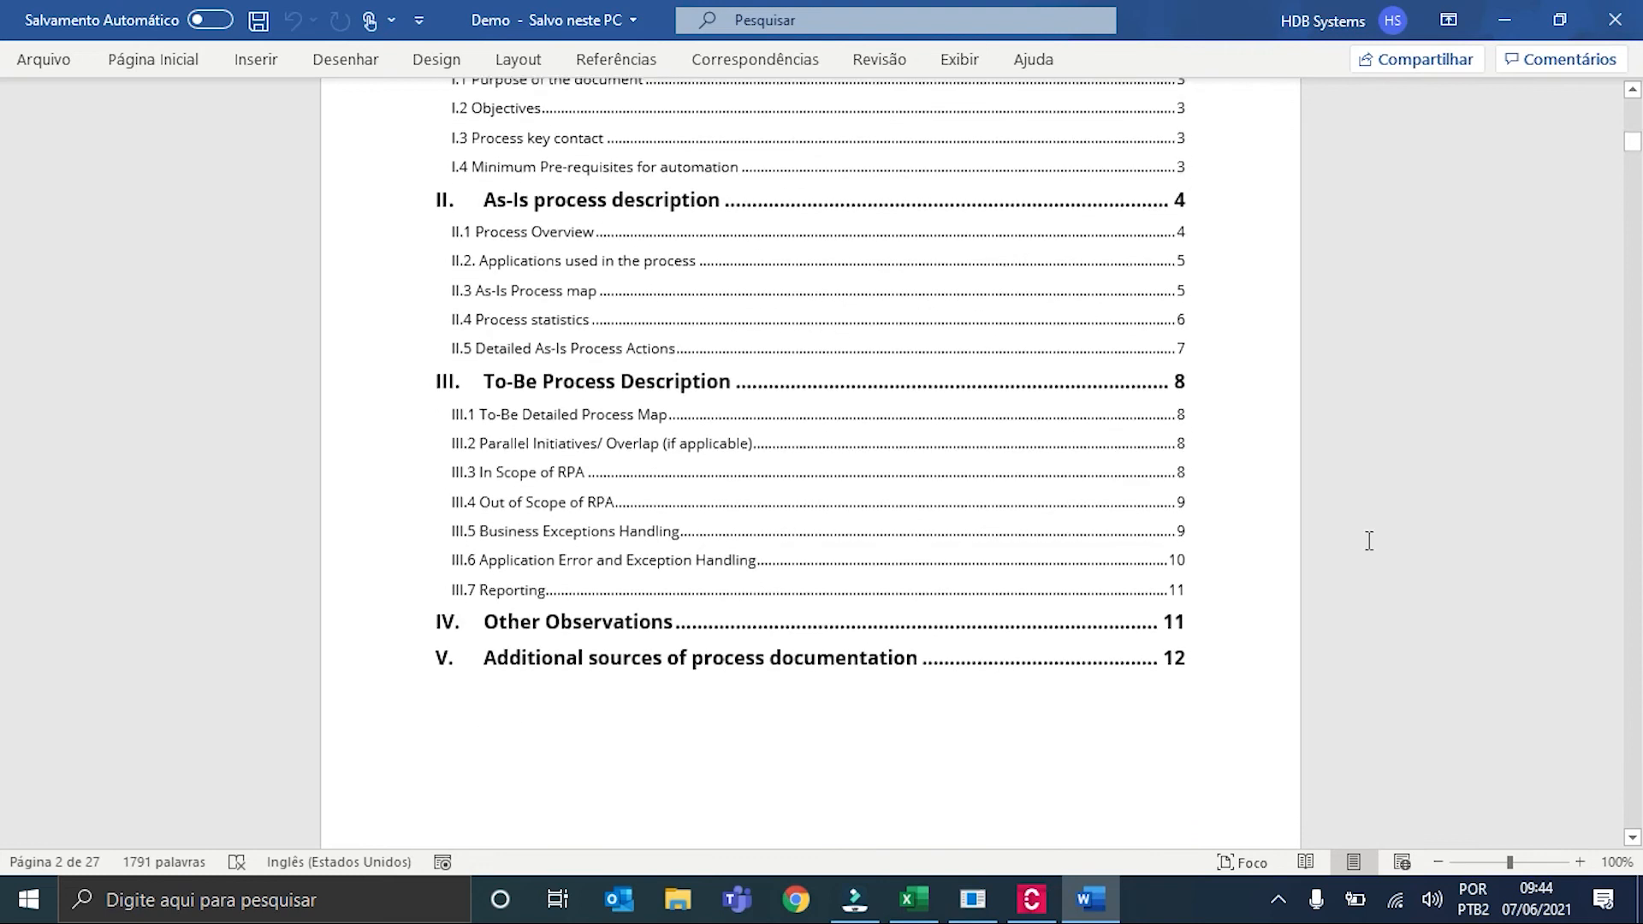
scroll(1369, 540, down, 1)
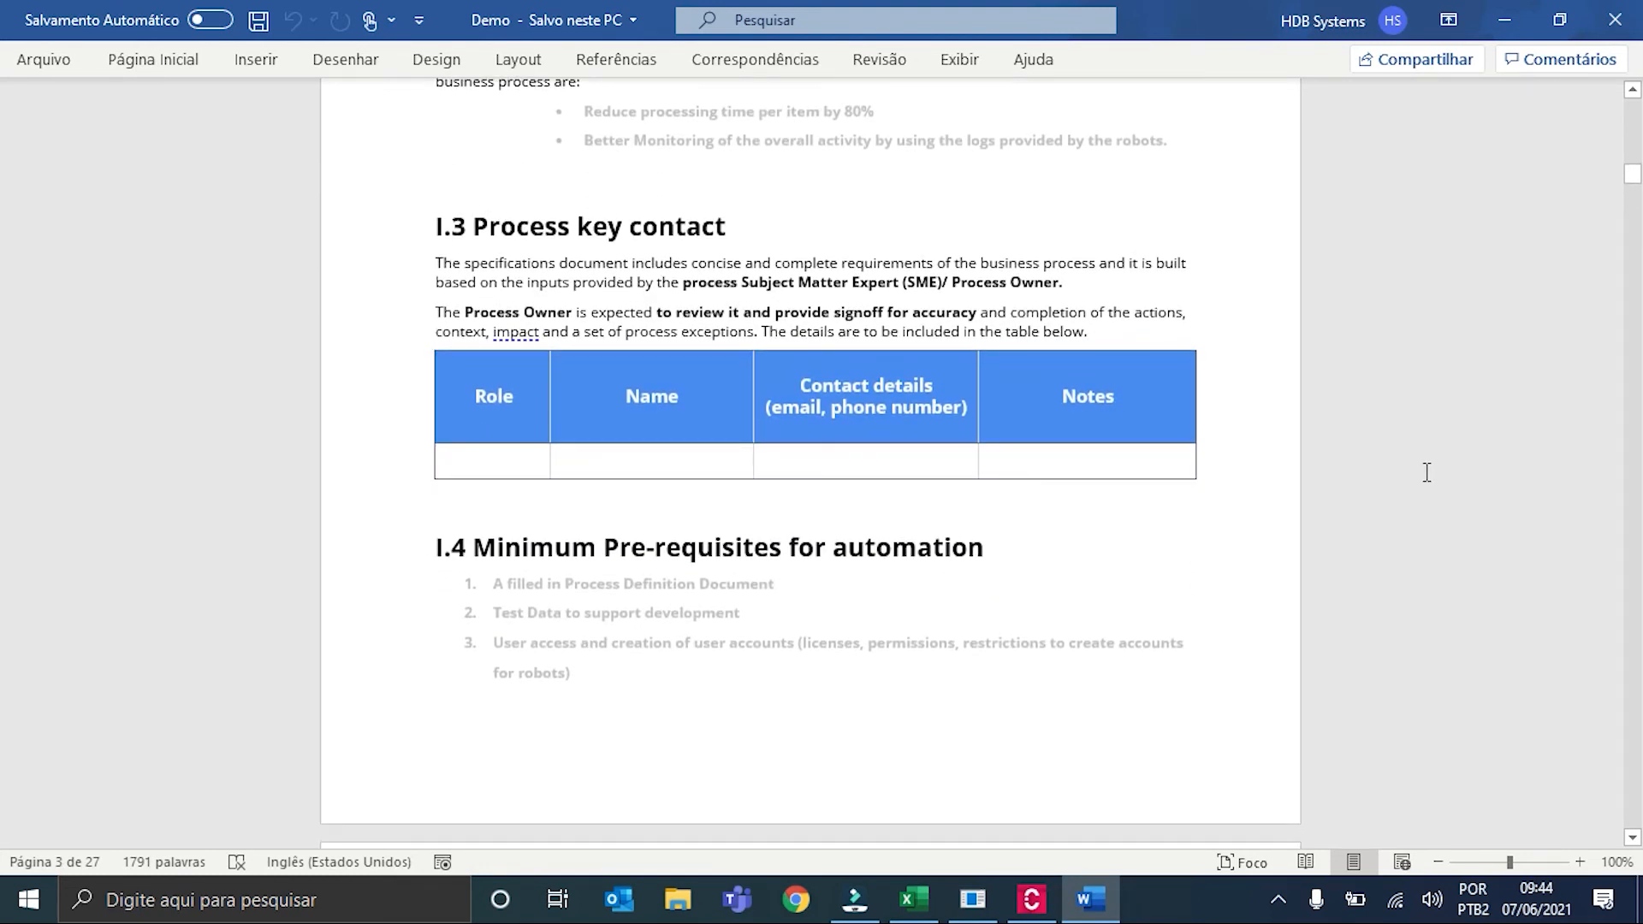
Step: Examine the As-Is process description, including the Process Overview table and the exported As-Is Process map
scroll(1423, 472, down, 20)
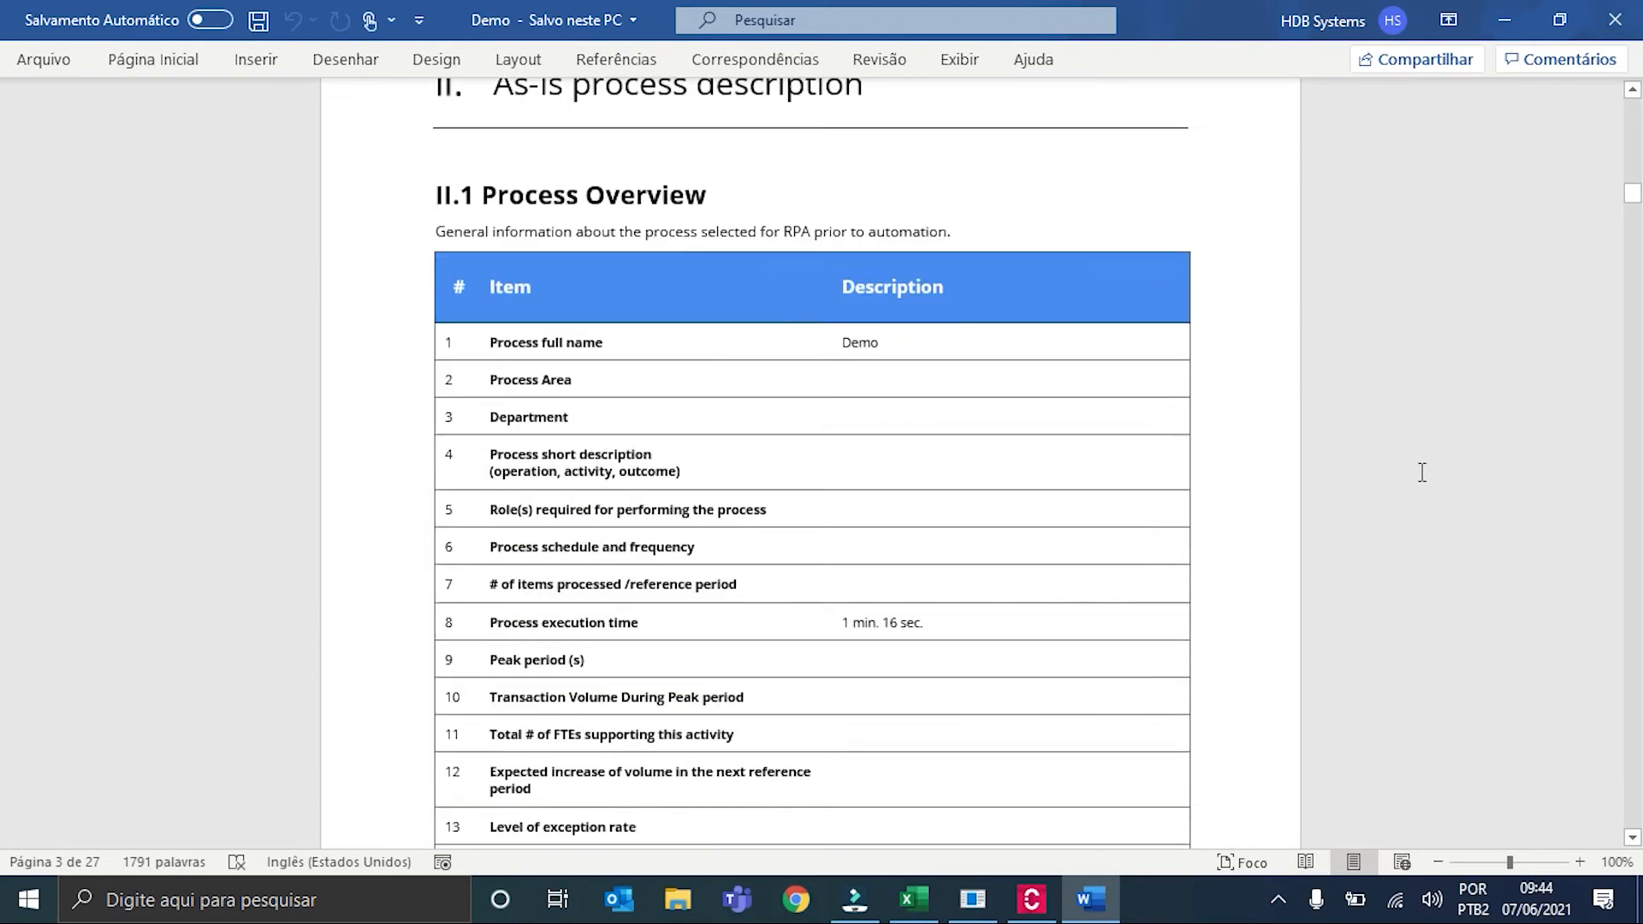
scroll(1422, 472, down, 15)
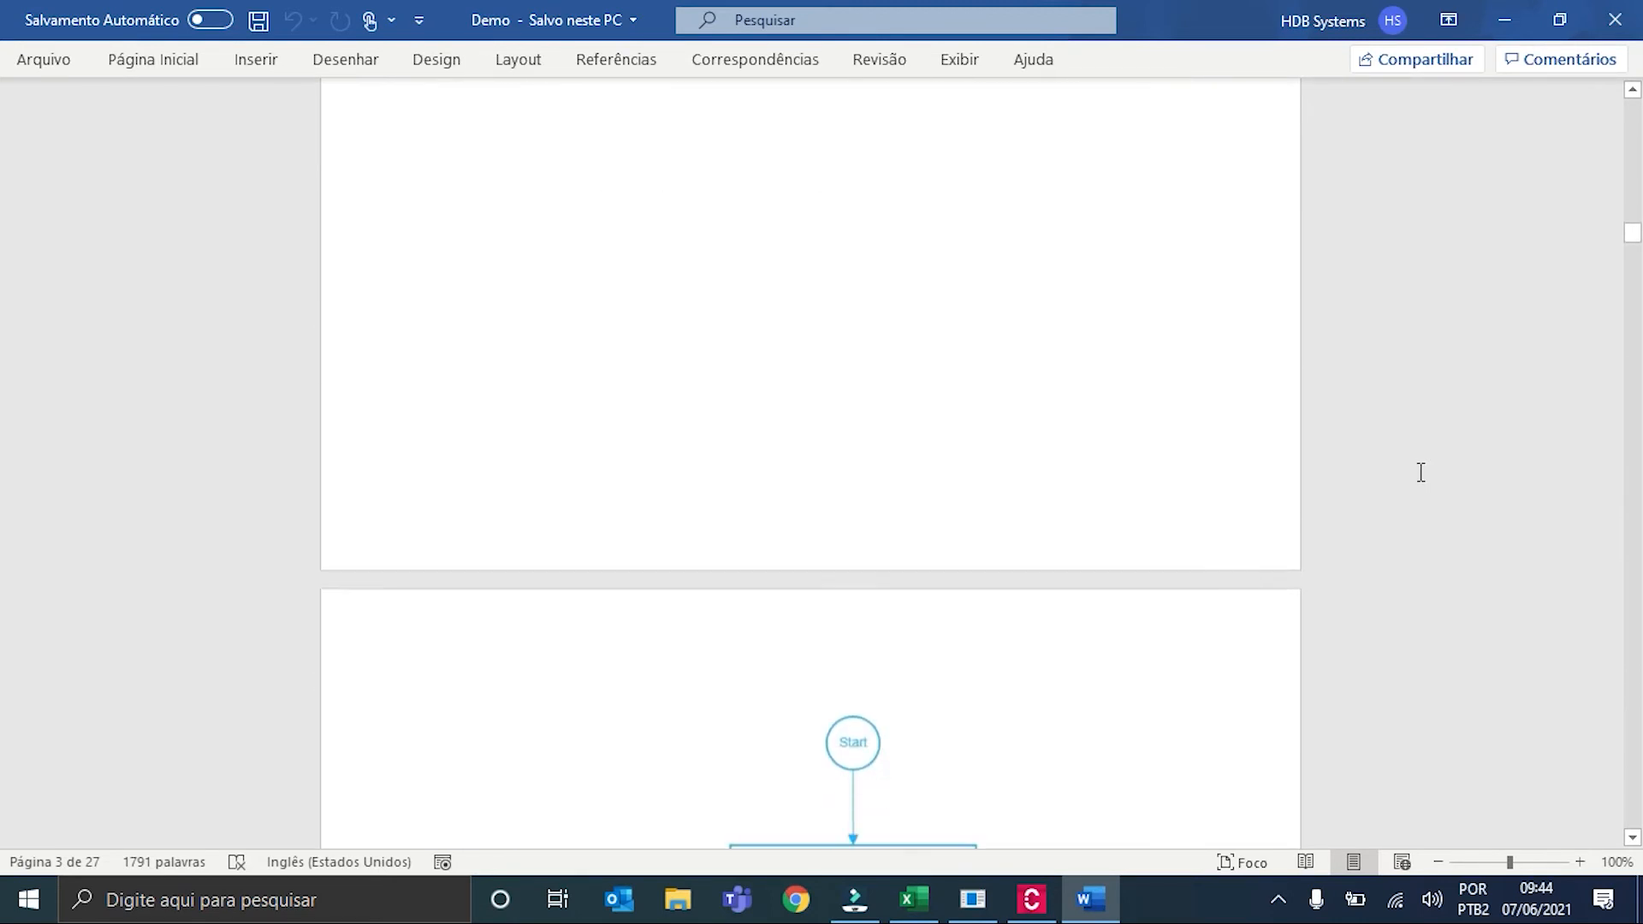
scroll(1421, 472, up, 3)
scroll(1461, 477, down, 8)
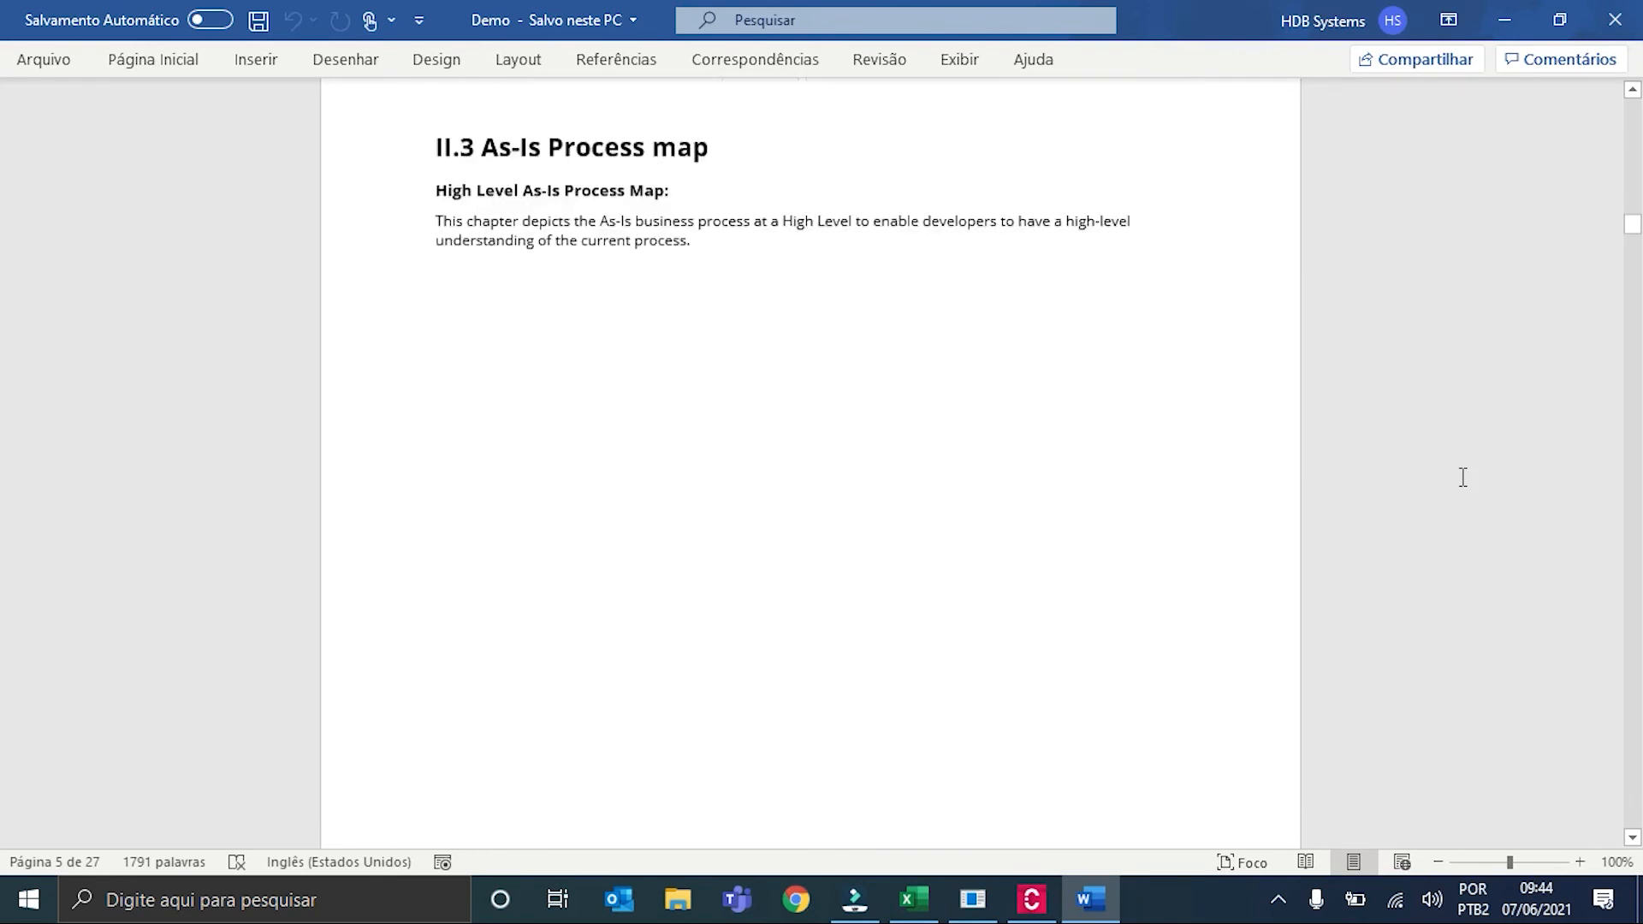
scroll(1463, 477, down, 5)
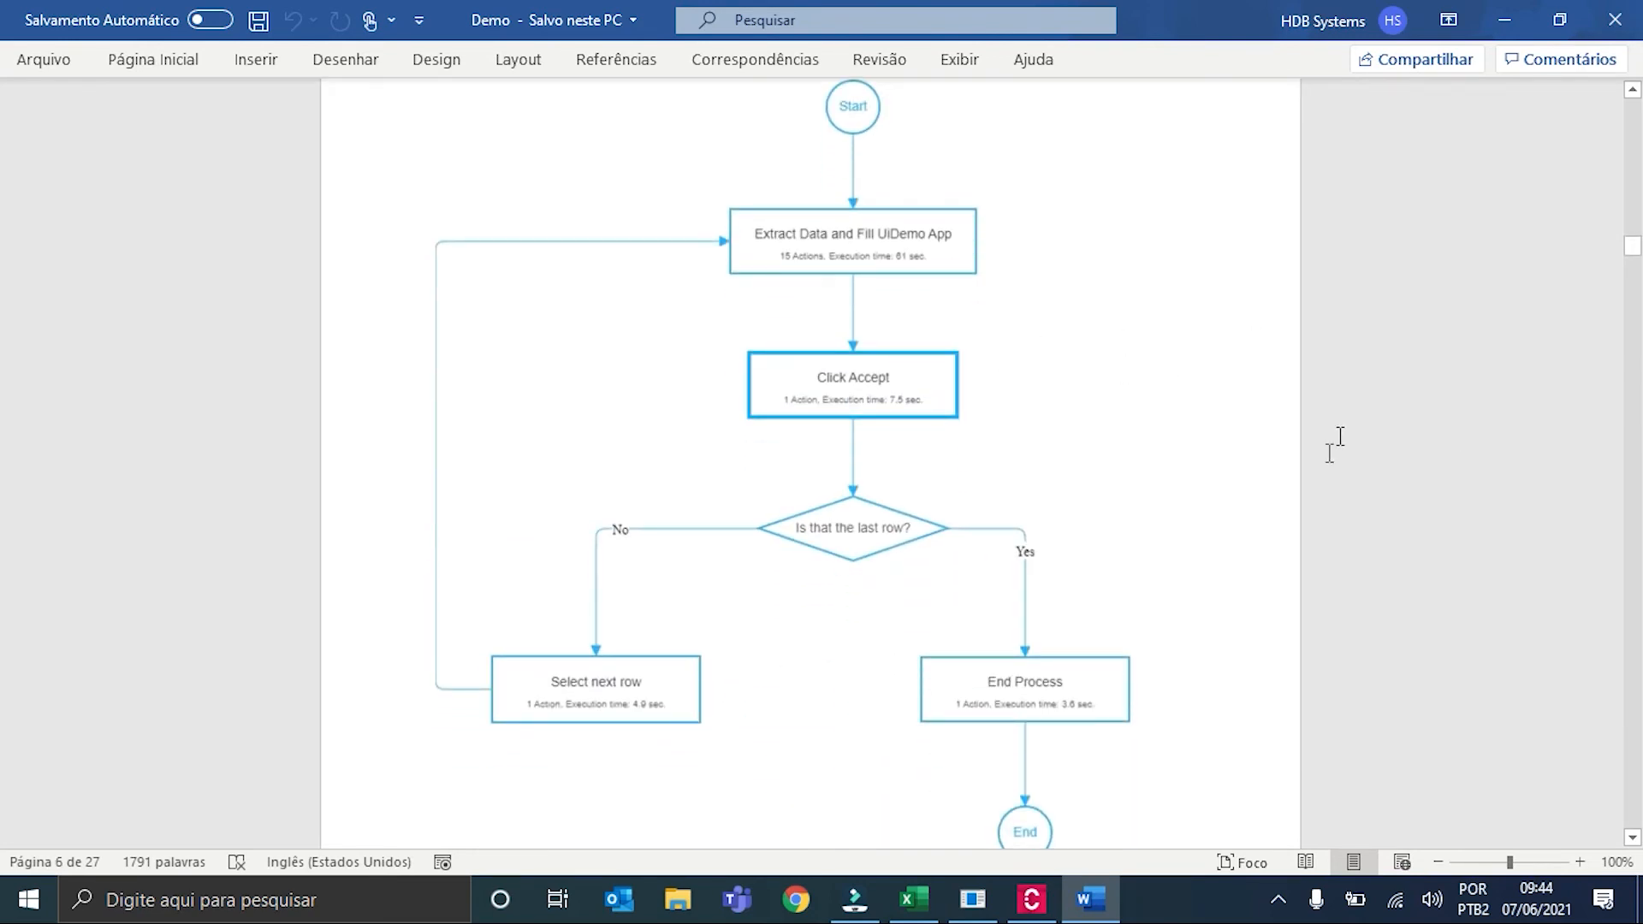
scroll(1075, 331, down, 1)
scroll(1189, 190, up, 2)
scroll(1150, 351, down, 2)
scroll(1149, 350, down, 20)
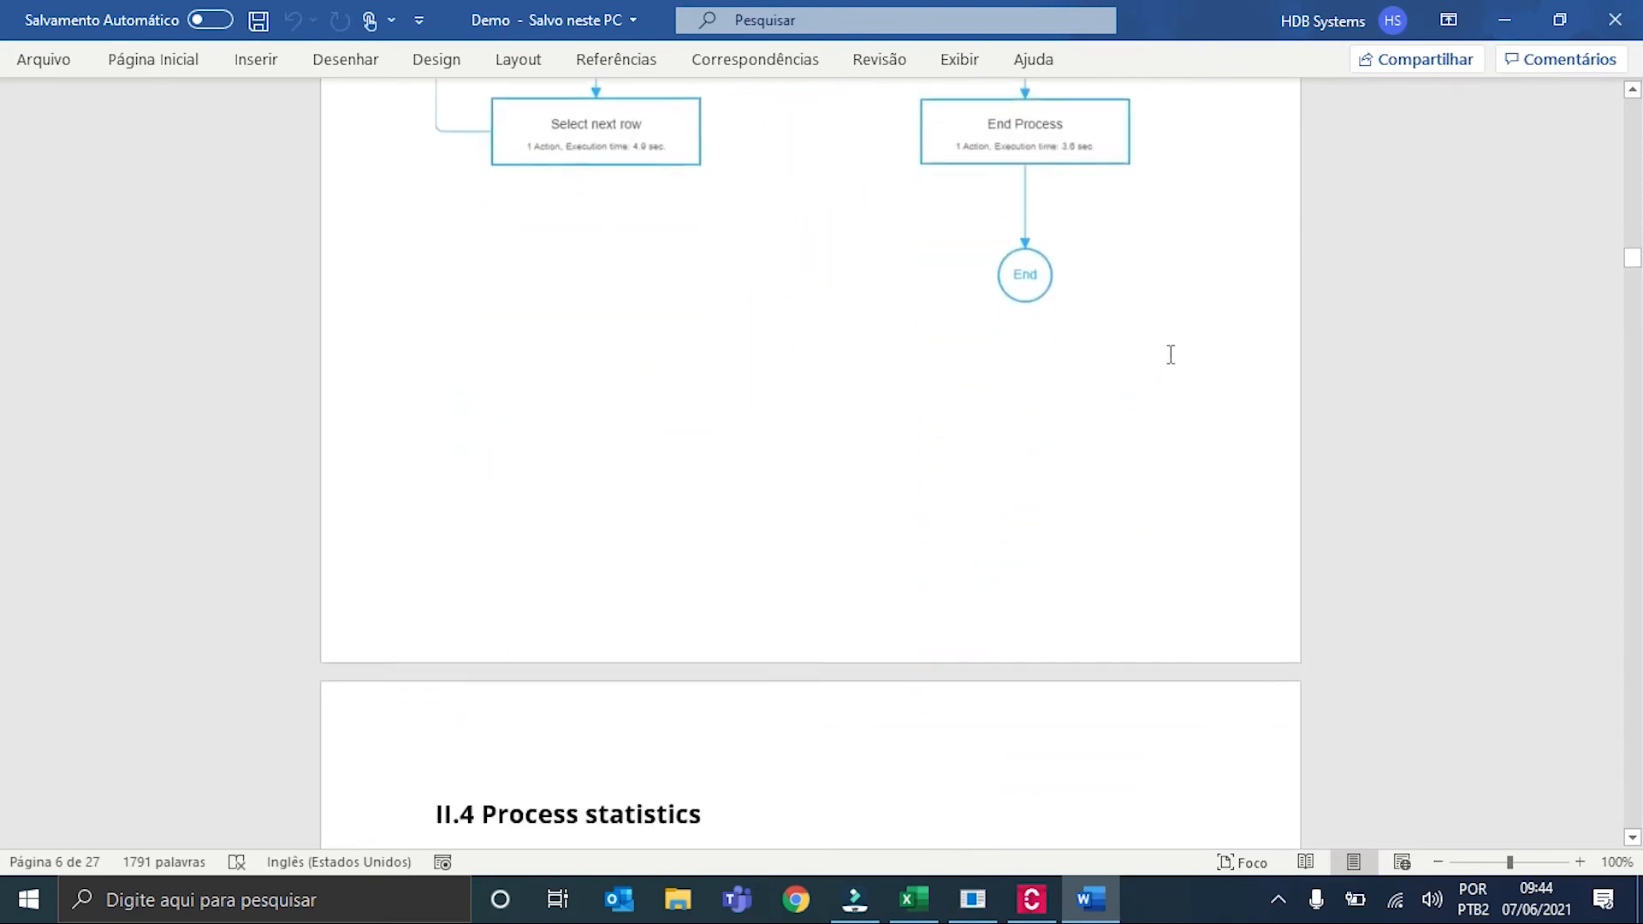
Step: Review the first captured actions in section II.5 Detailed As-Is Process Actions, from Click "Cash In" to Copy "CashIn"
scroll(1360, 439, down, 8)
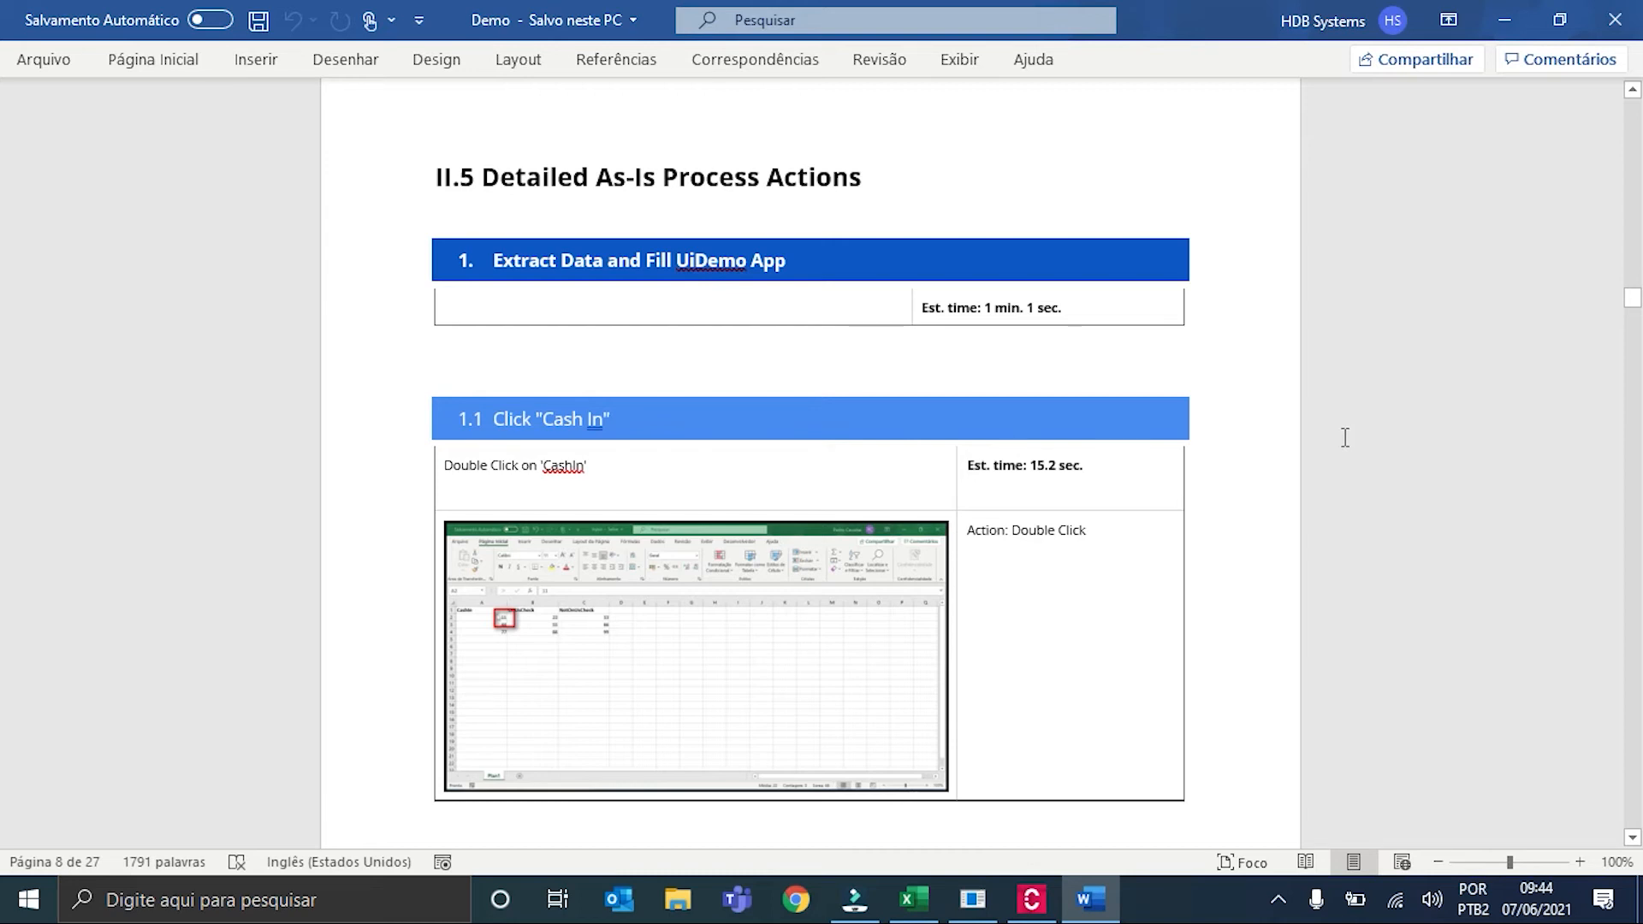
scroll(1340, 479, down, 1)
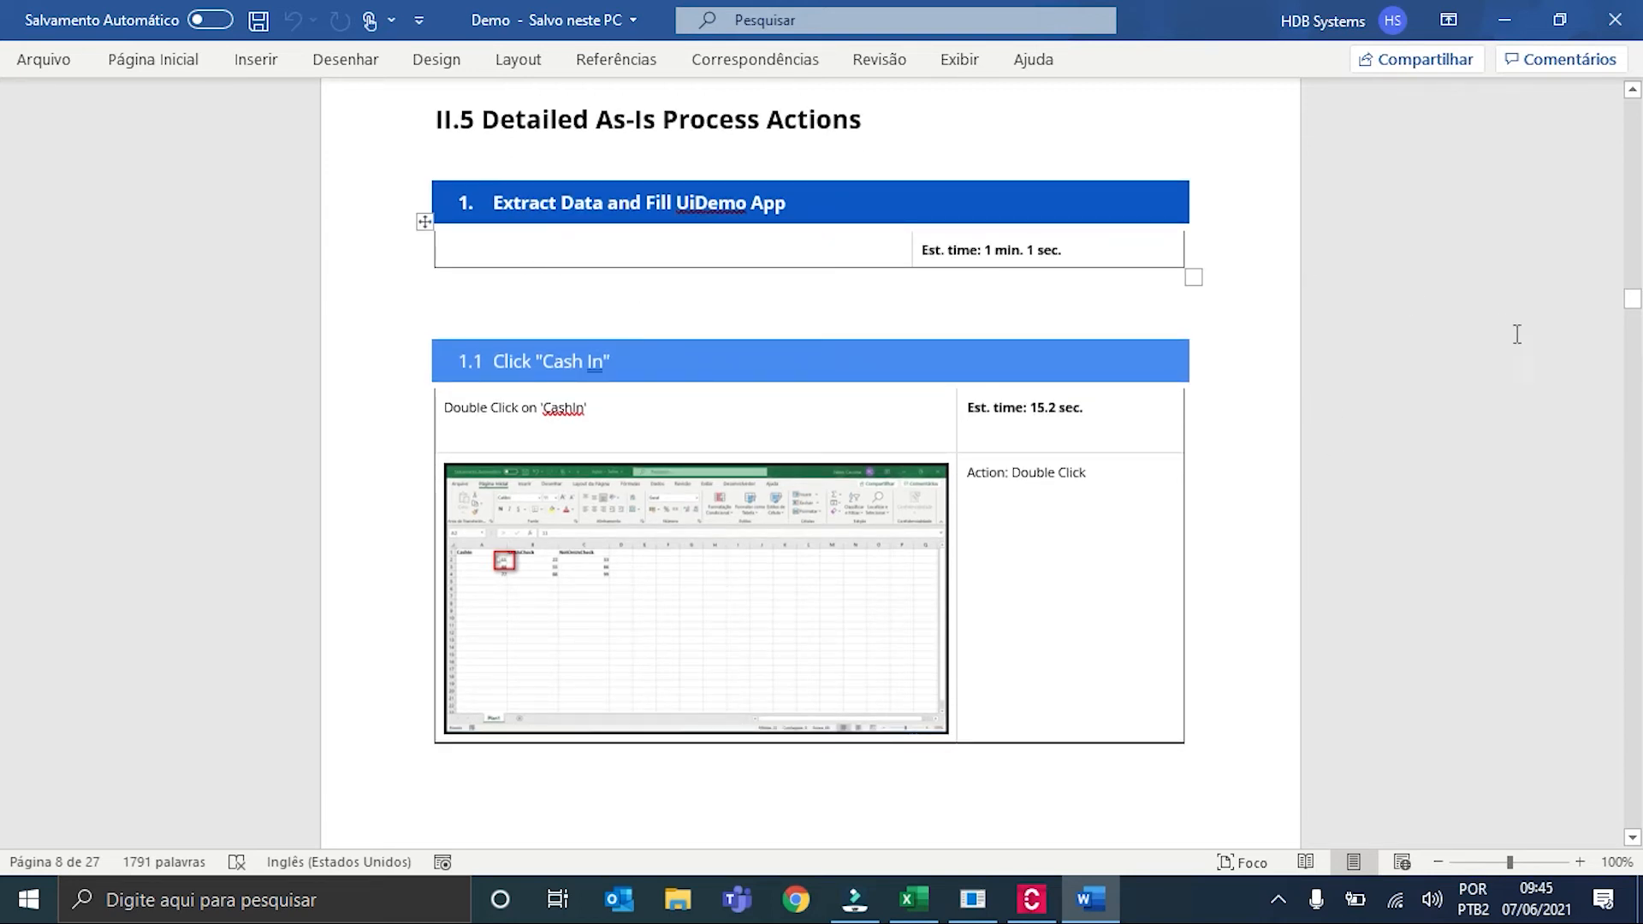
scroll(1474, 356, down, 1)
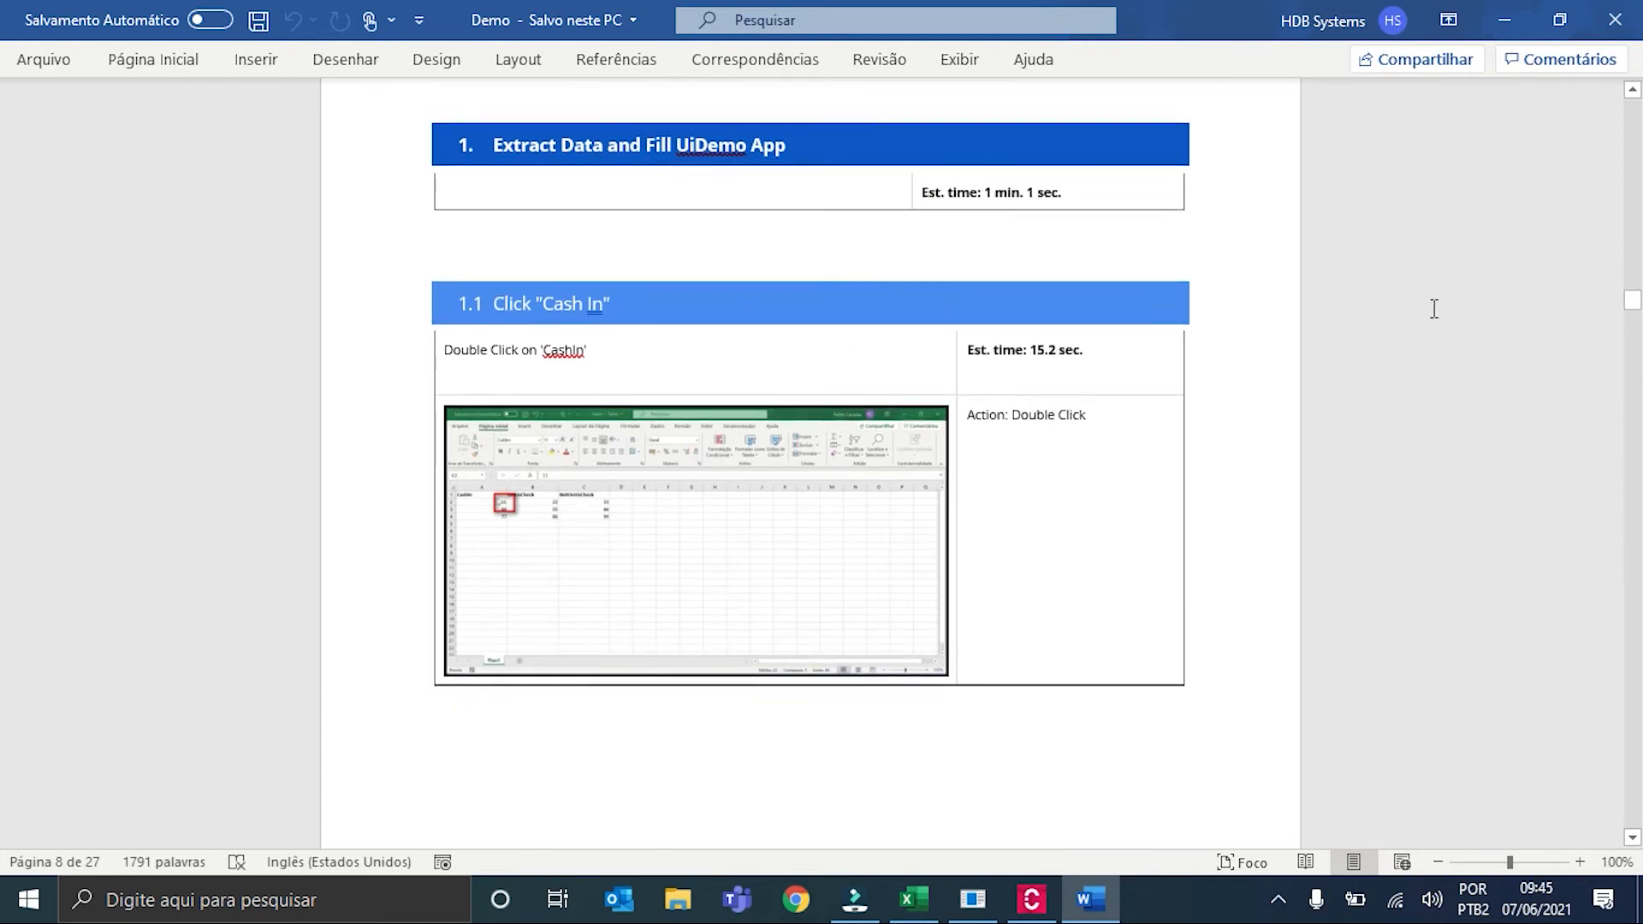
scroll(1435, 308, down, 15)
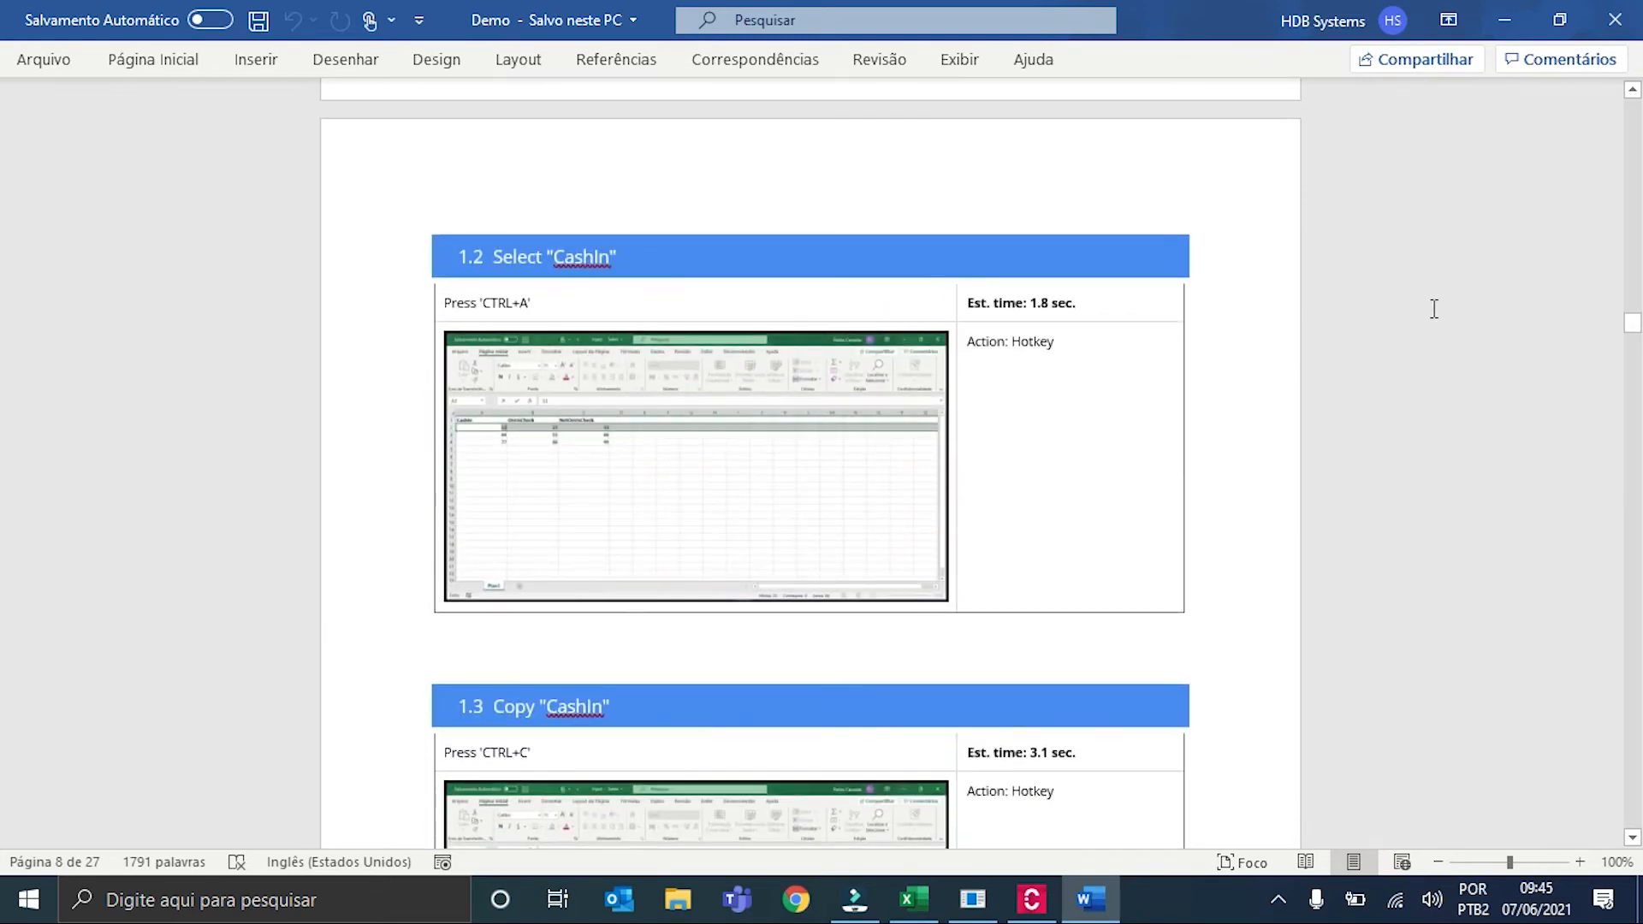
scroll(1435, 308, down, 1)
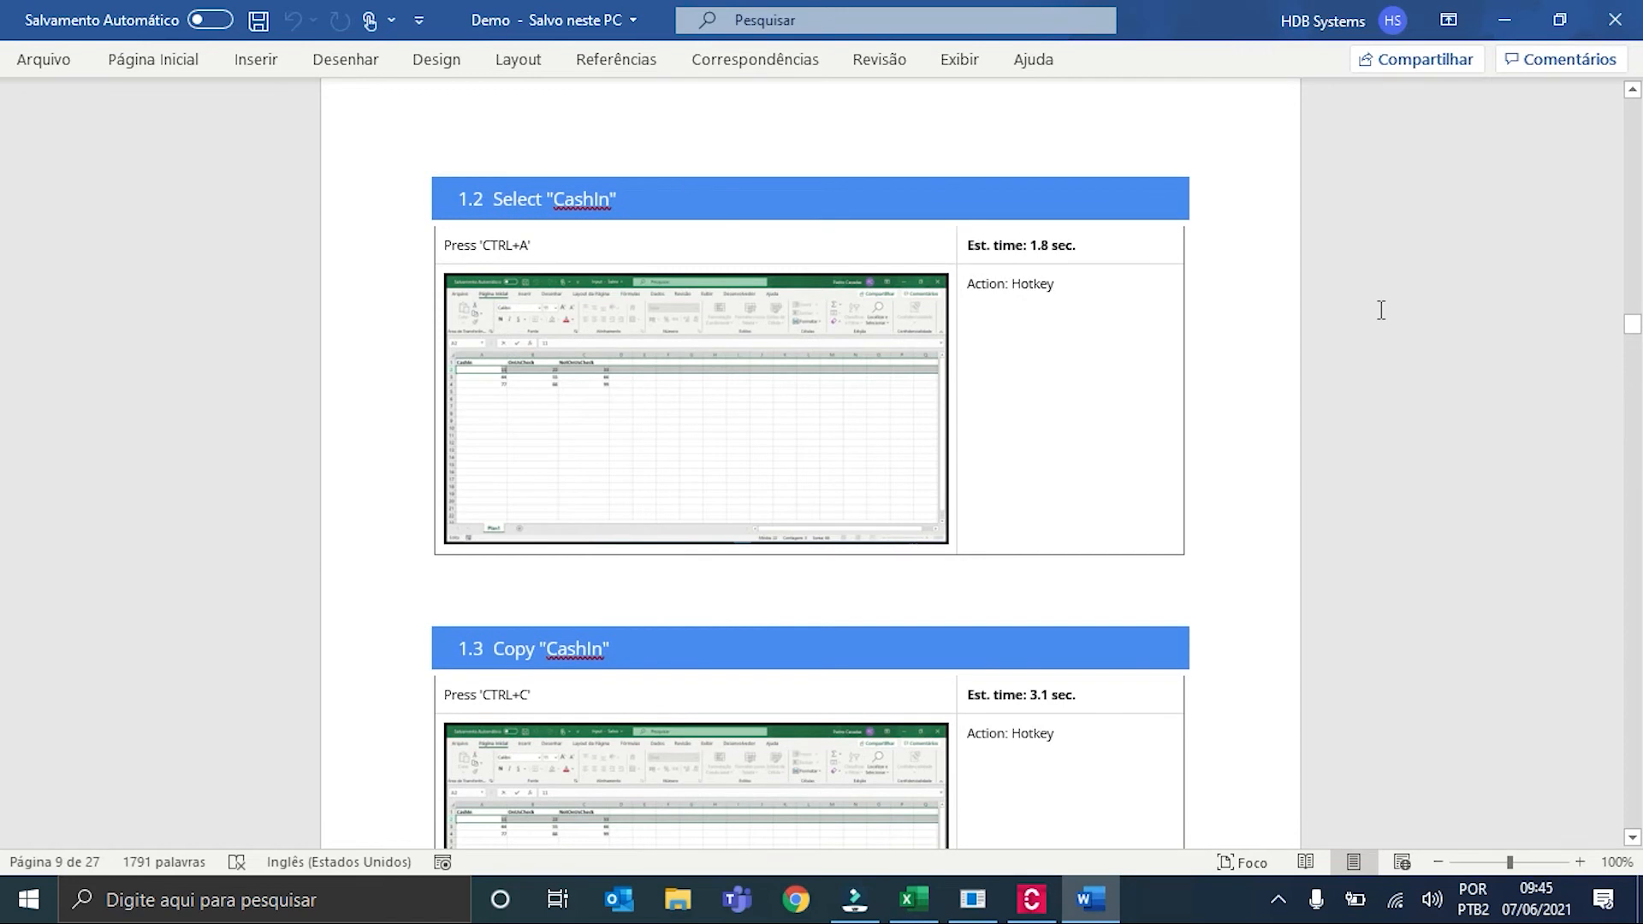
scroll(1380, 310, down, 2)
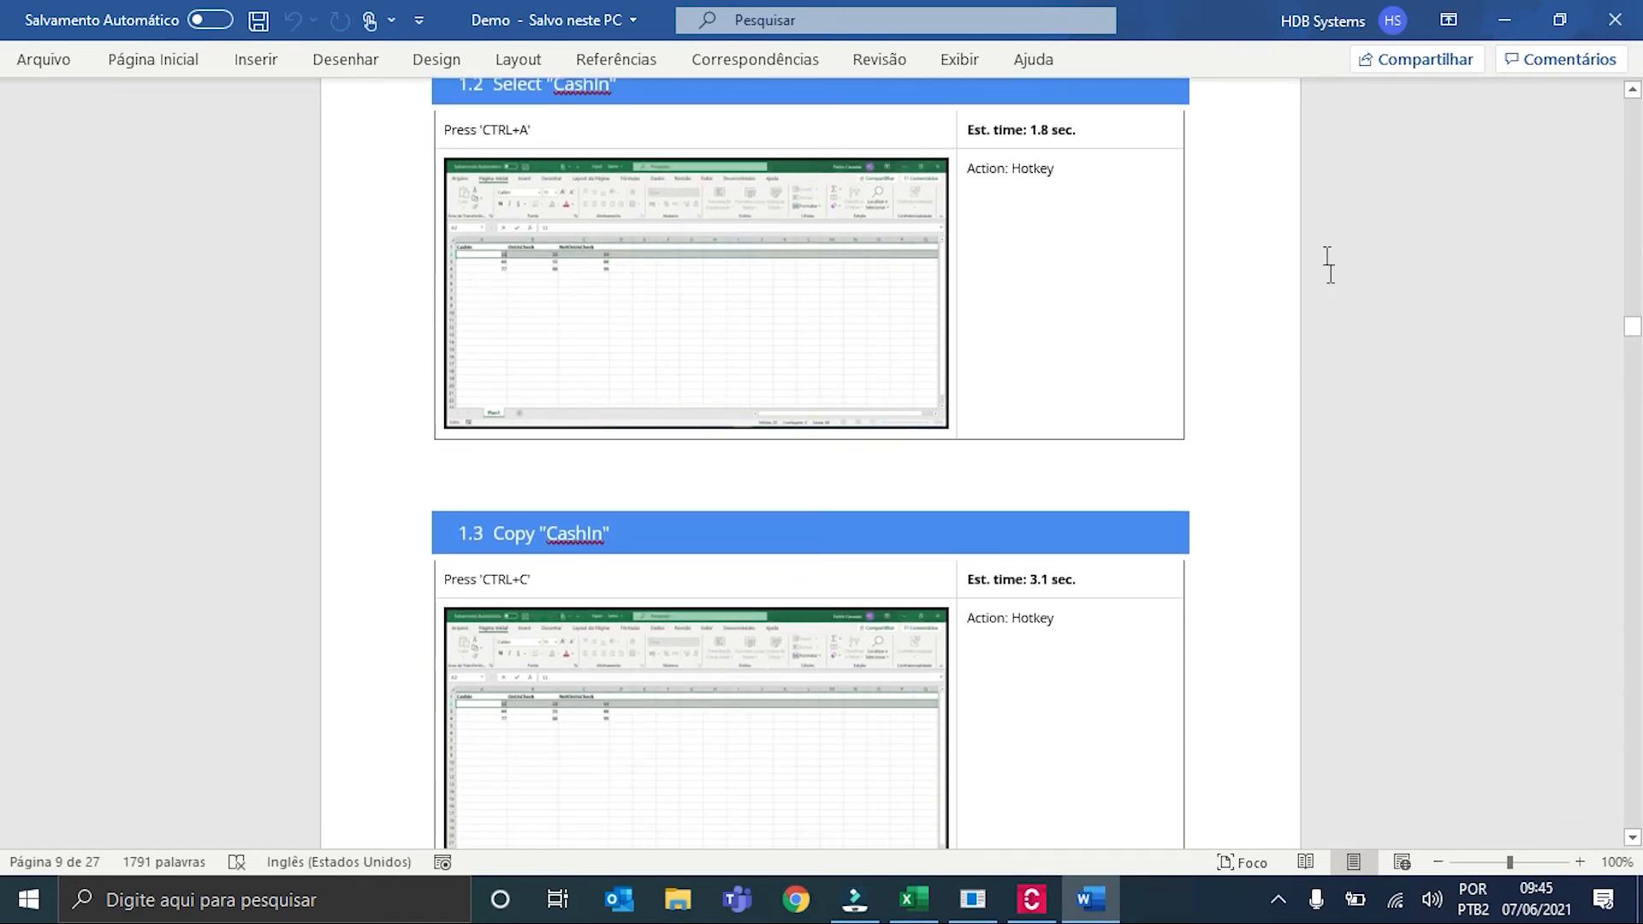
Step: Close the Word document and the export dialog, and return to the Demo diagram in Task Capture
click(1636, 19)
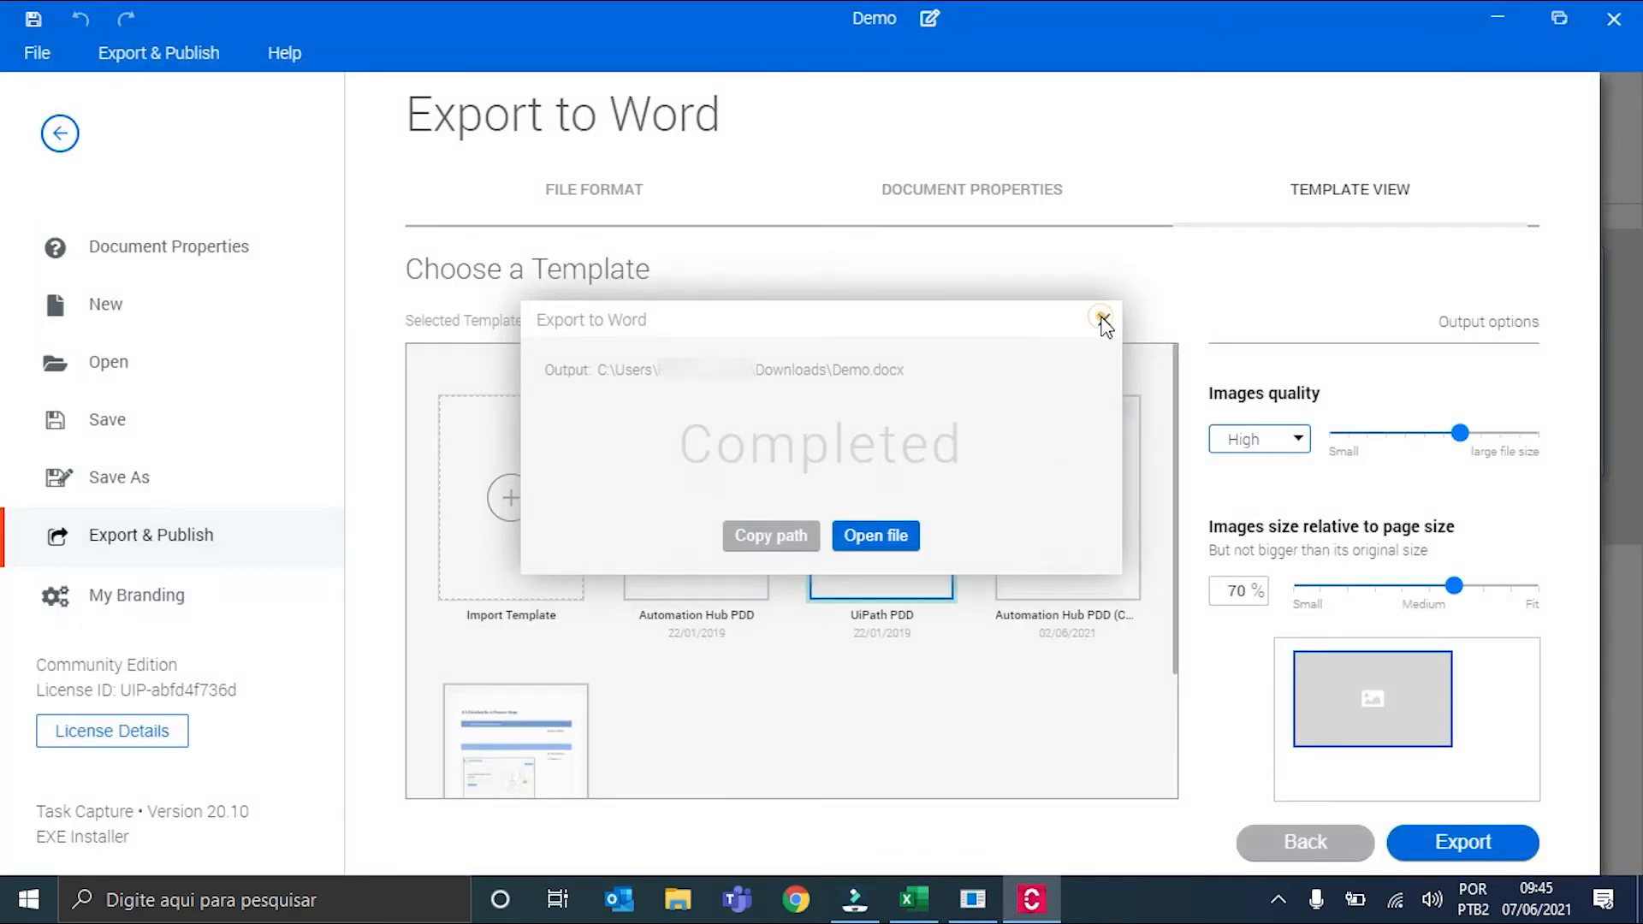
click(1103, 320)
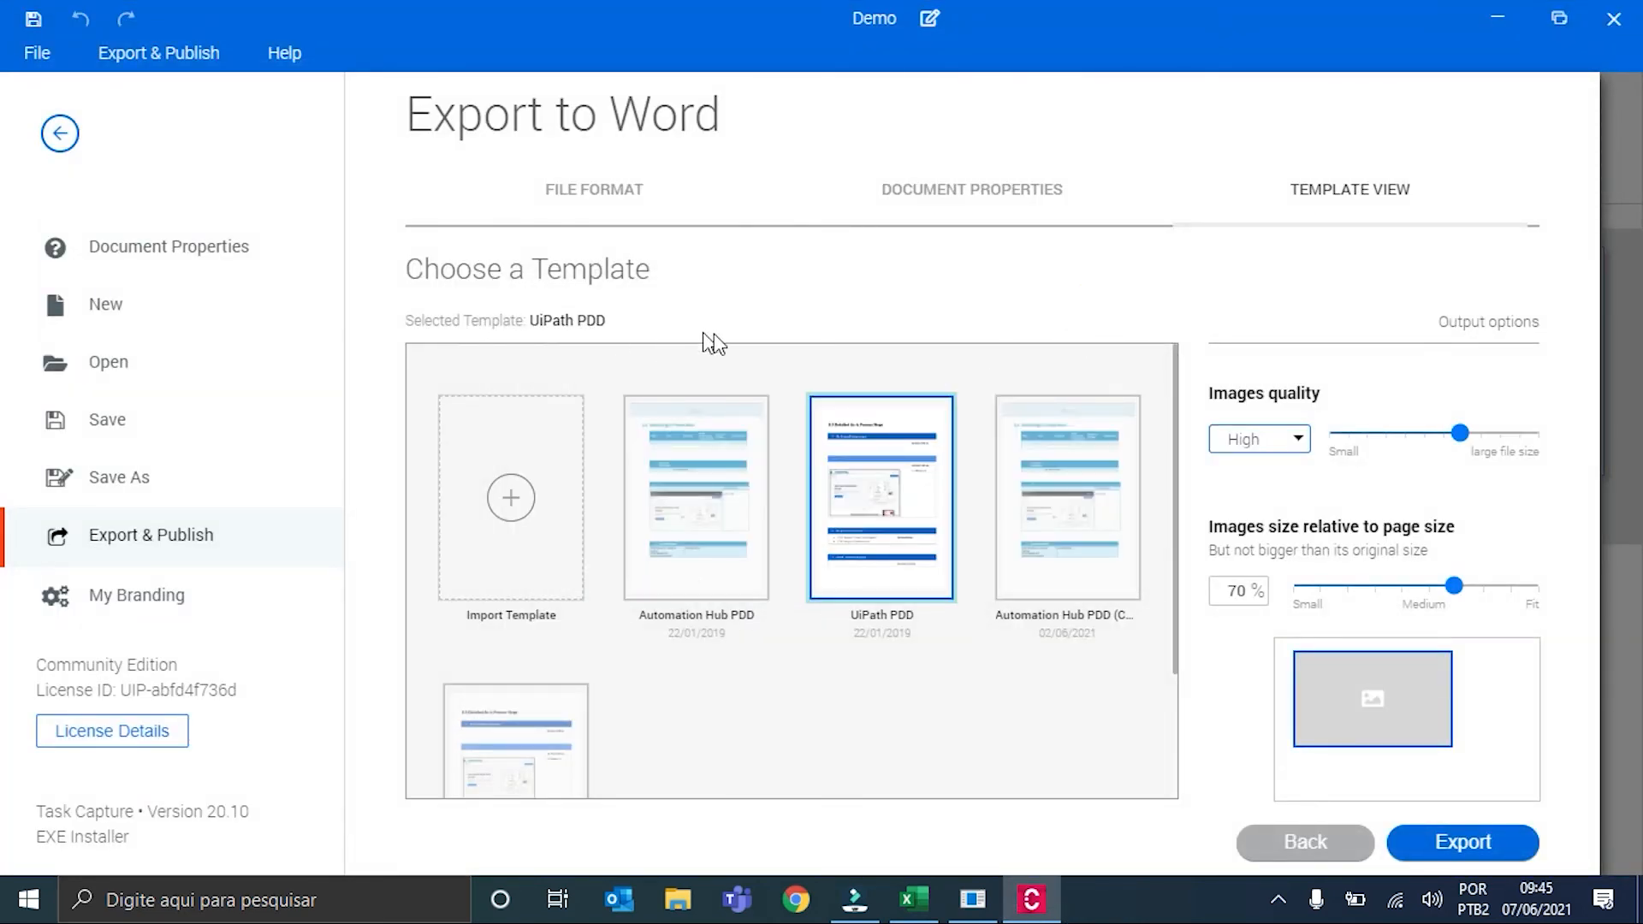
click(67, 150)
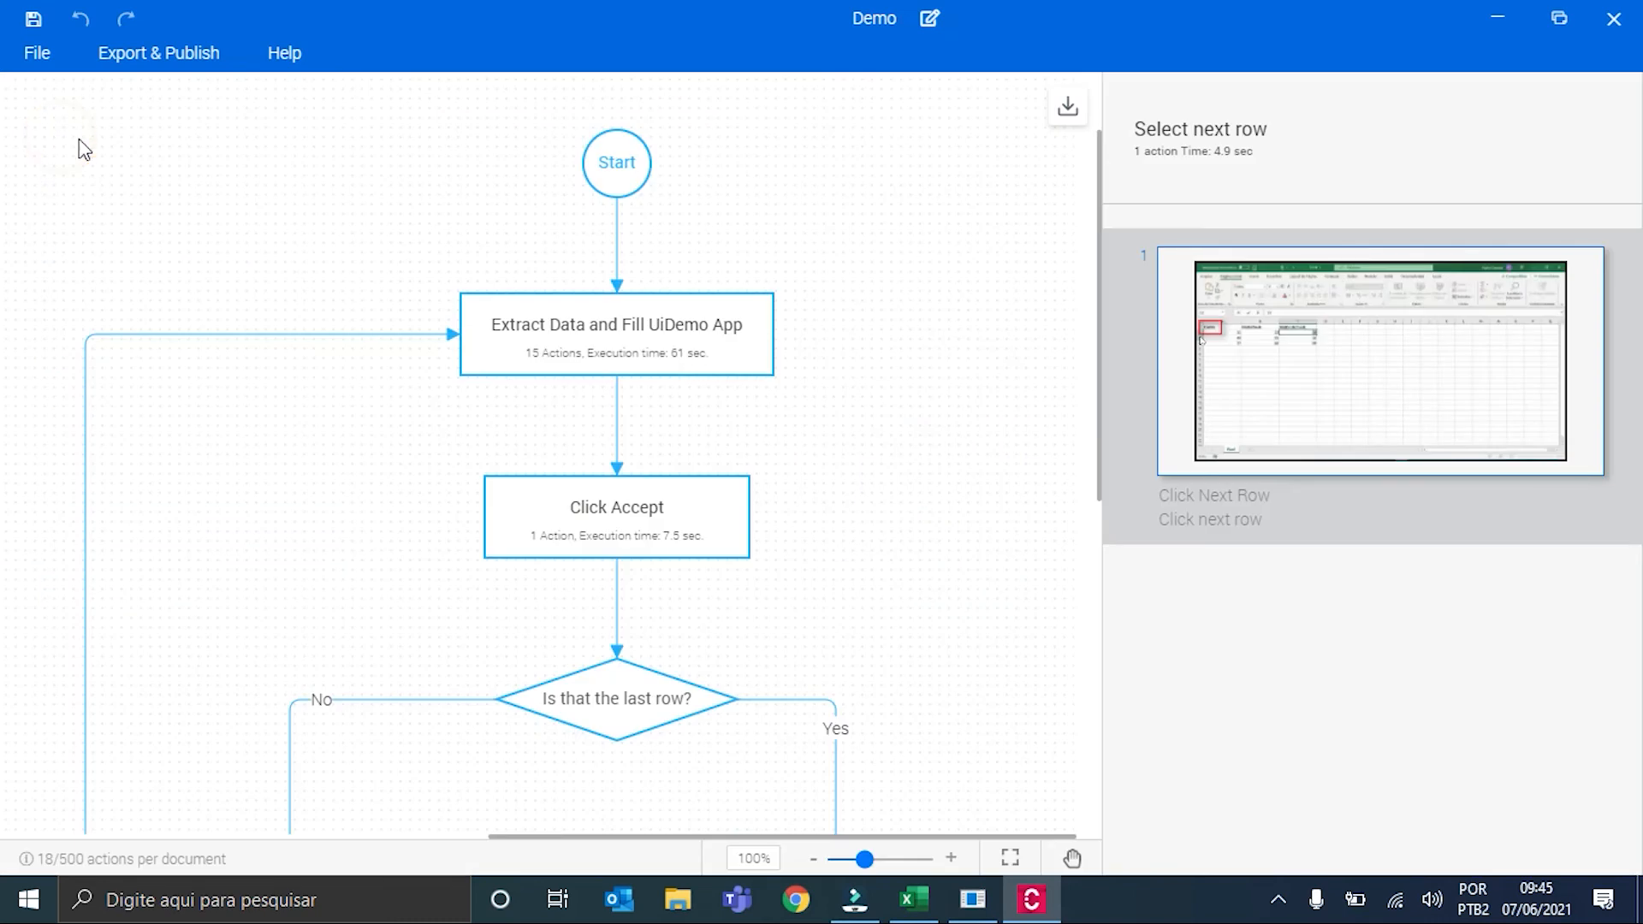
Step: Export the Demo process to UiPath Studio as a UiPath Sequence named Demo in Downloads, and open the exported file in UiPath Studio
click(120, 54)
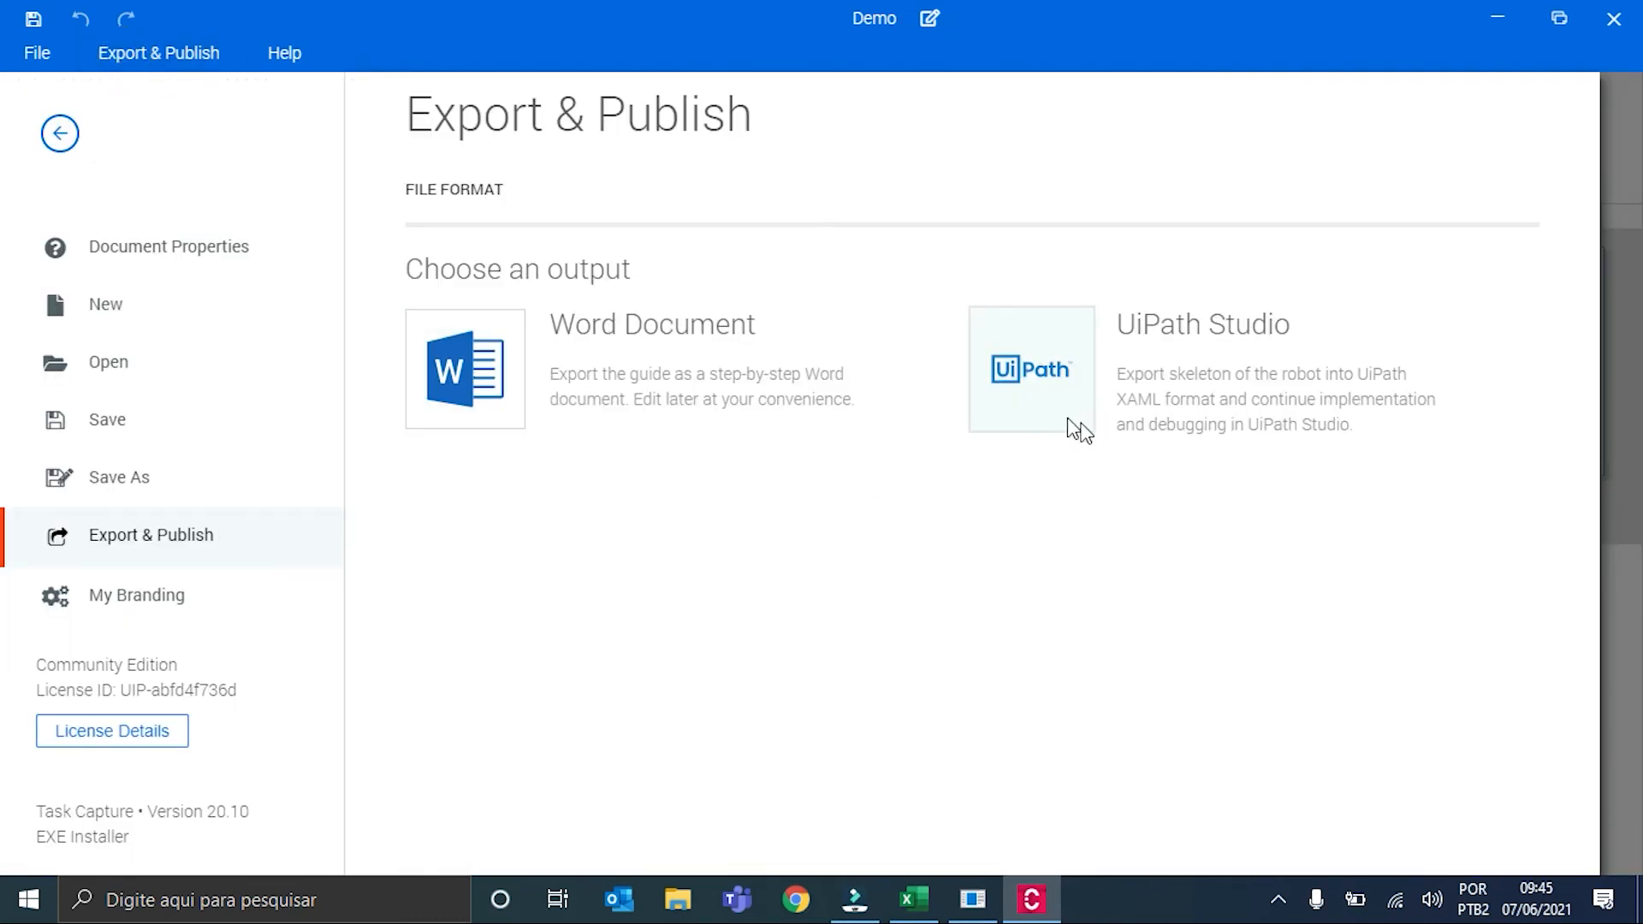
click(1053, 388)
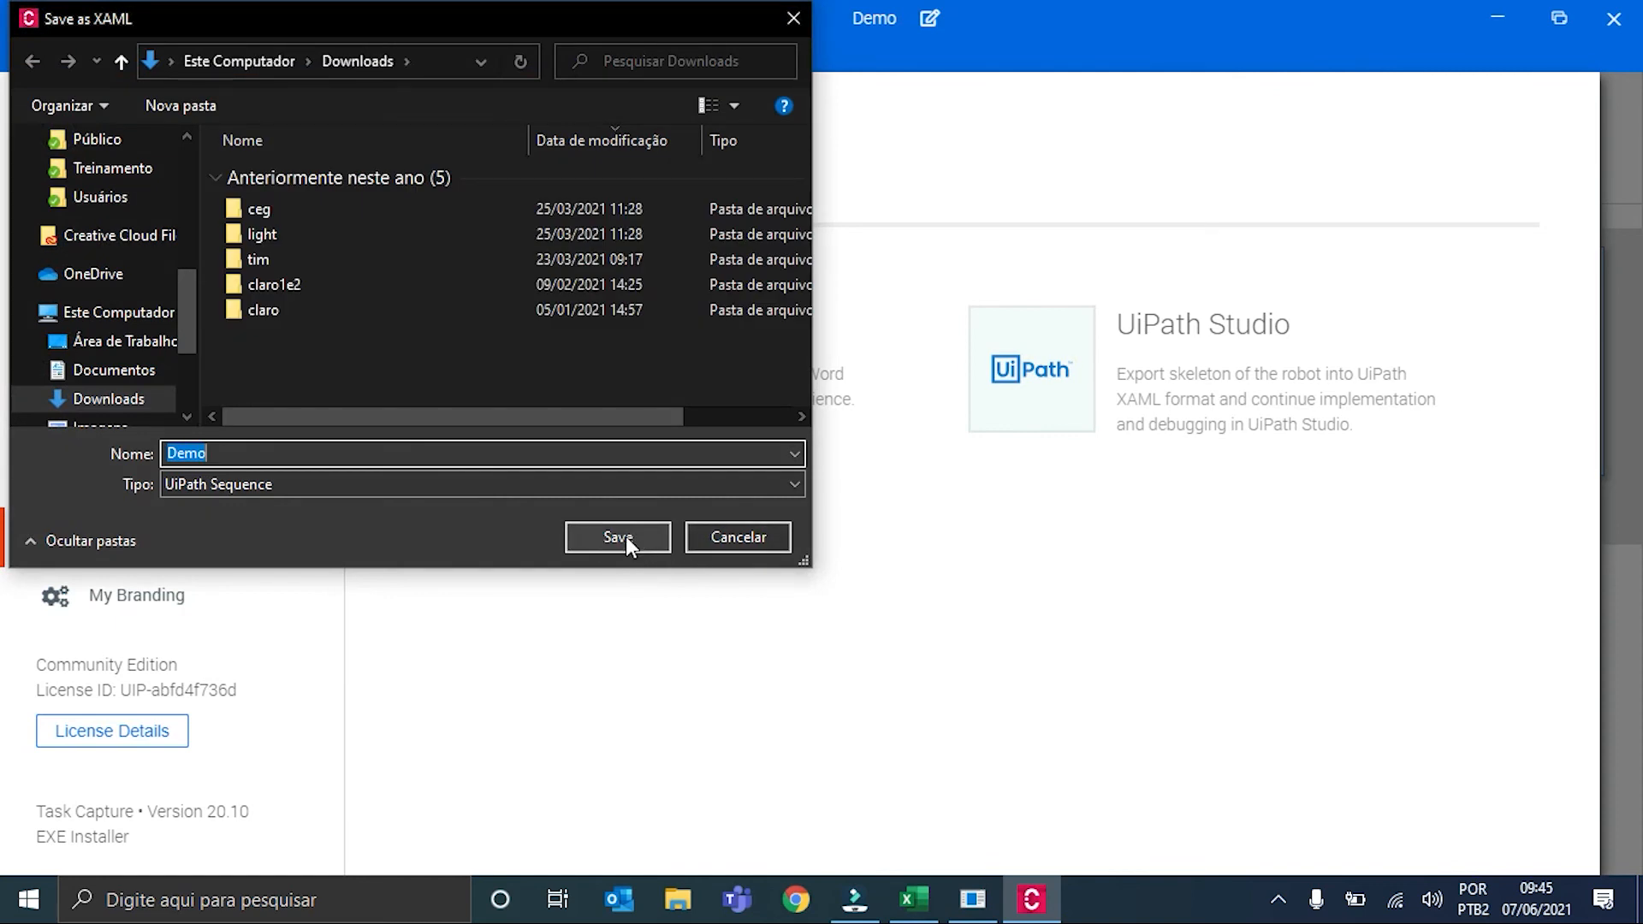
click(626, 538)
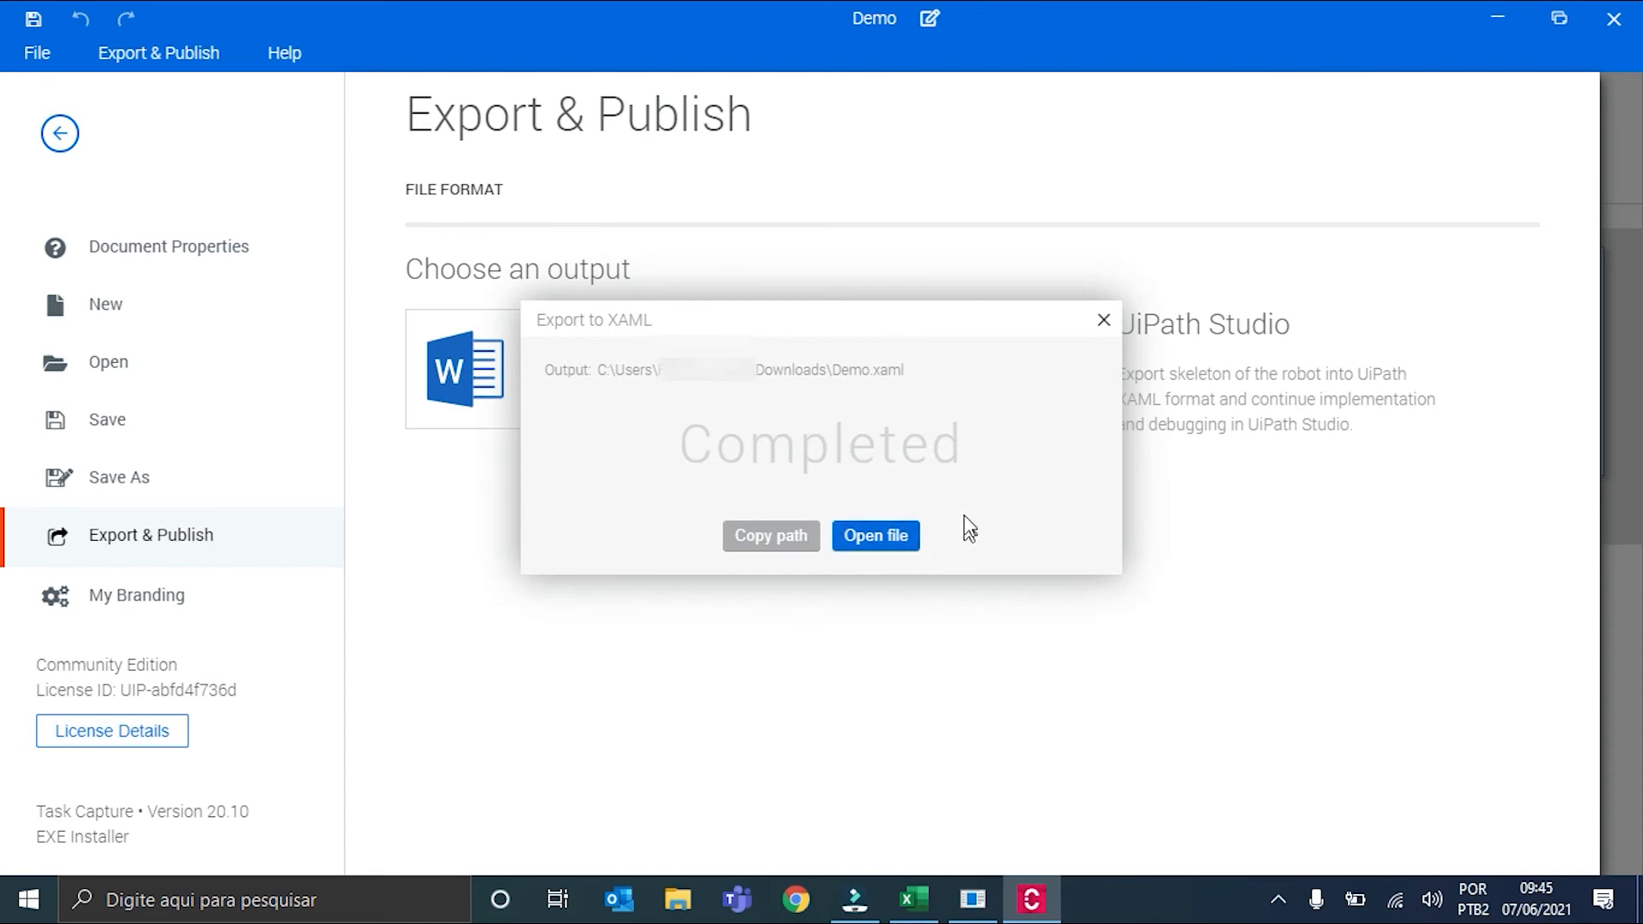
click(872, 541)
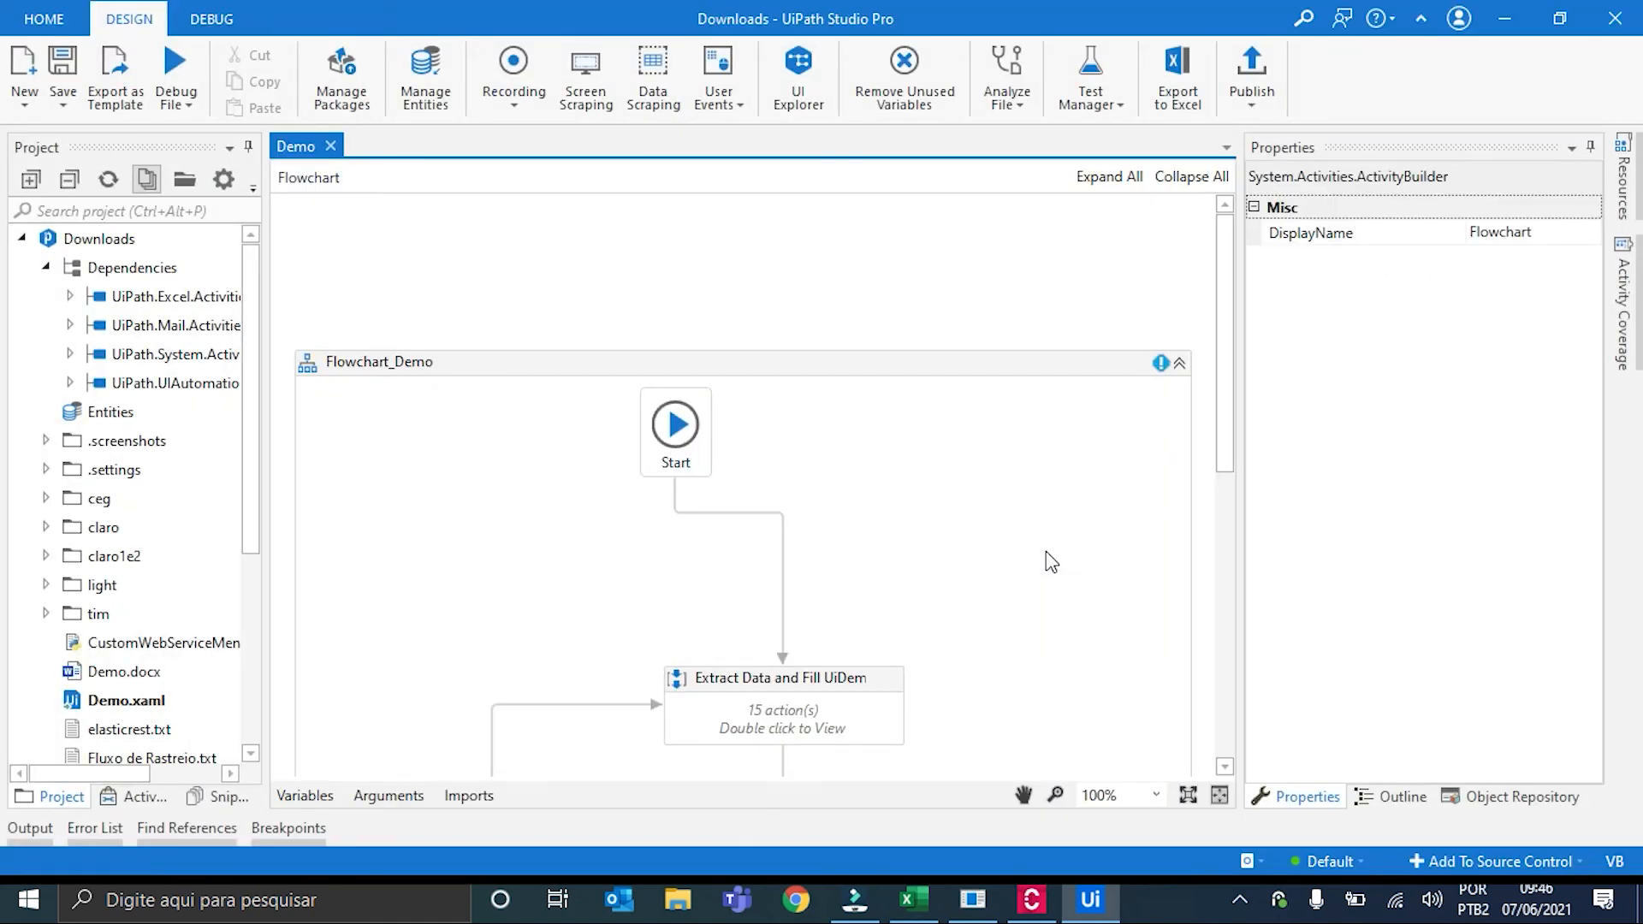
Step: Look through the exported Flowchart_Demo from Start down to its Select next row and End Process branches
scroll(998, 514, down, 5)
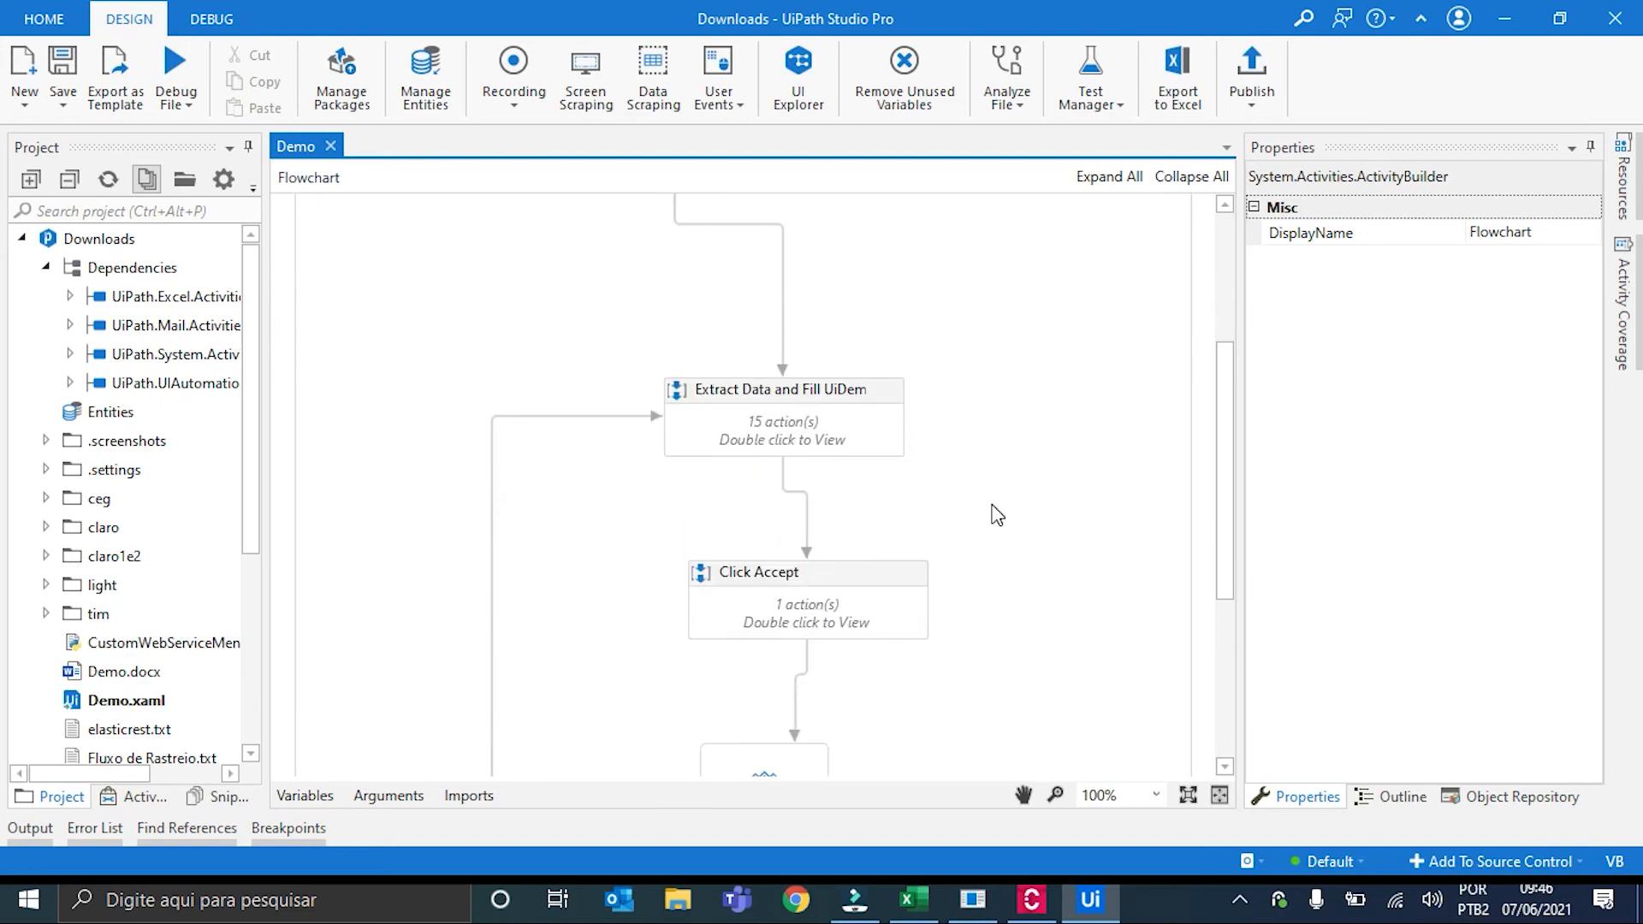
scroll(998, 513, down, 2)
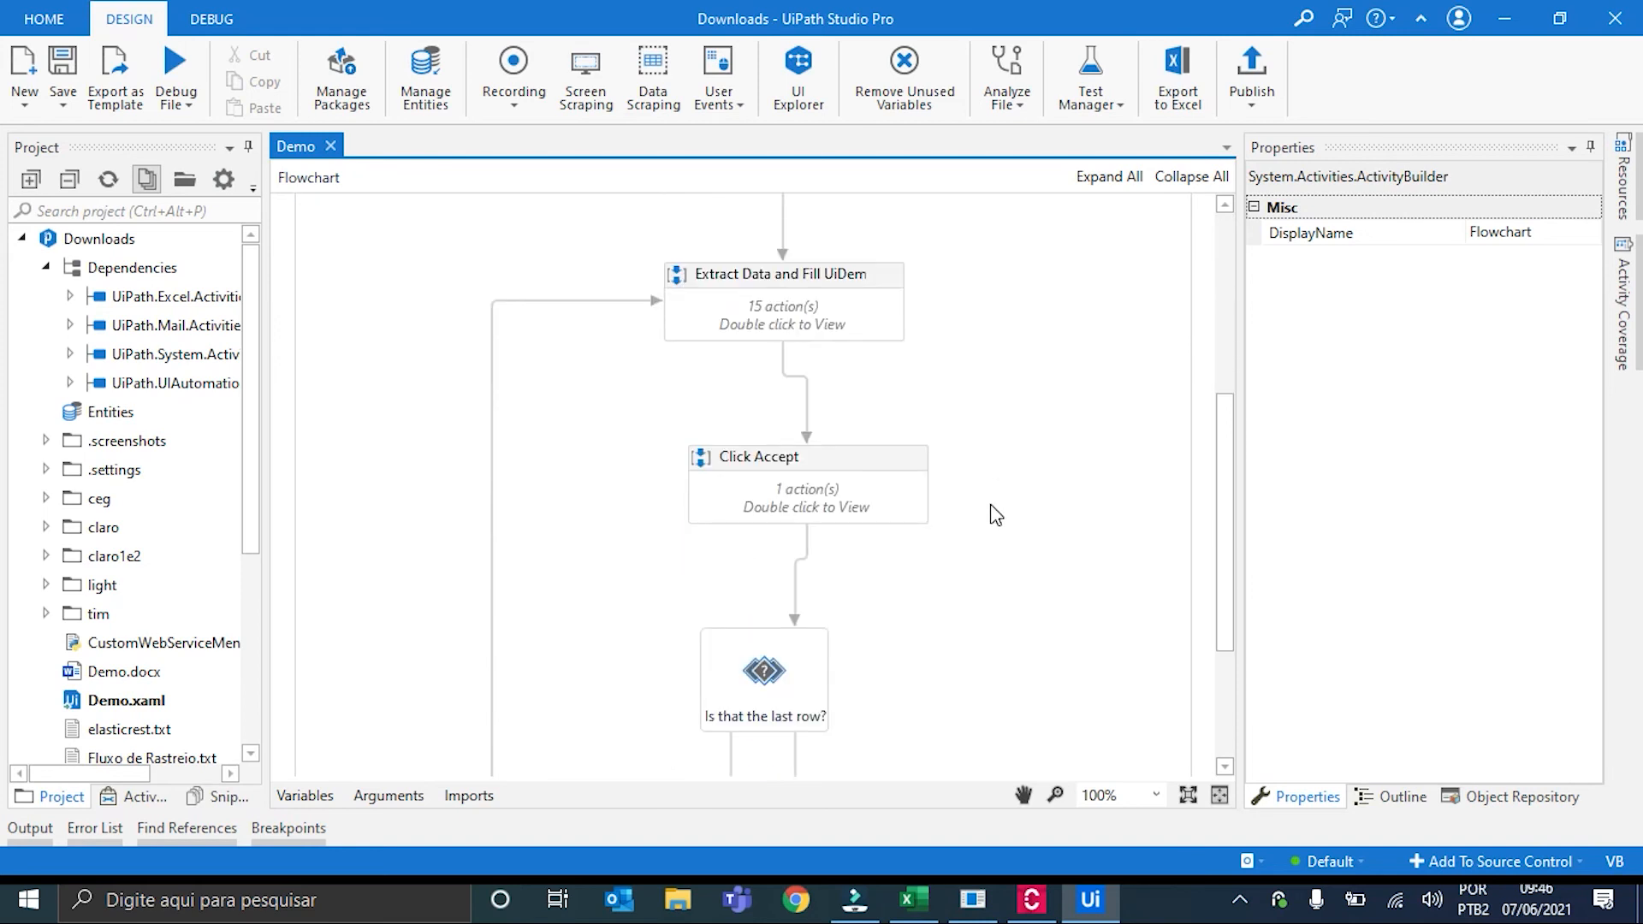
scroll(997, 513, up, 5)
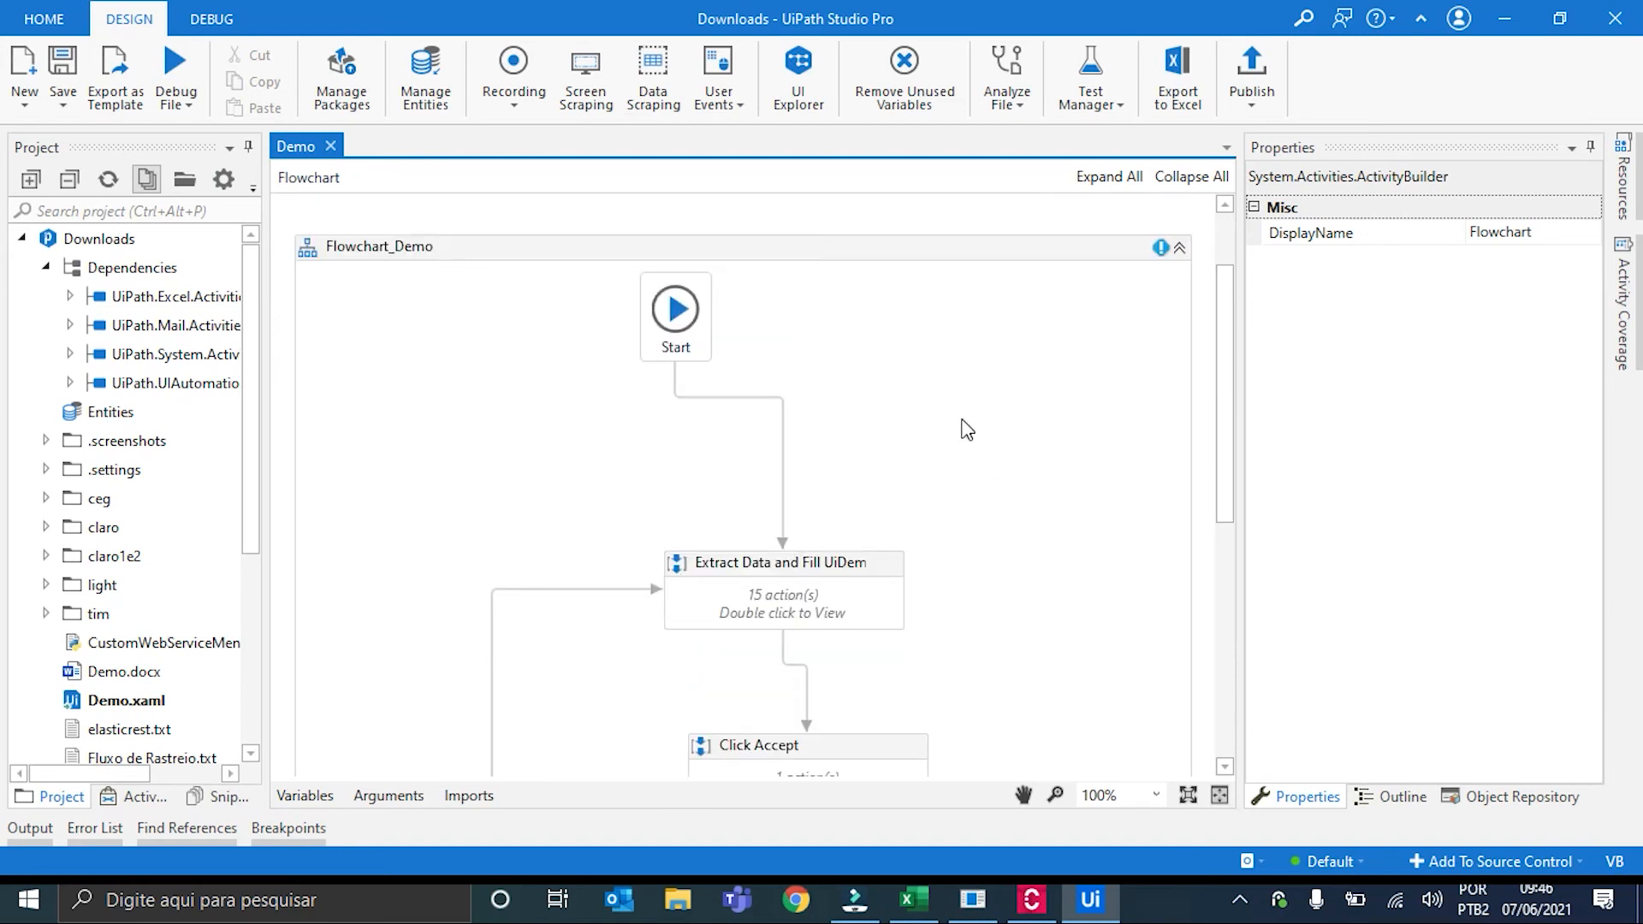
scroll(984, 427, down, 3)
scroll(985, 428, down, 3)
scroll(984, 428, down, 2)
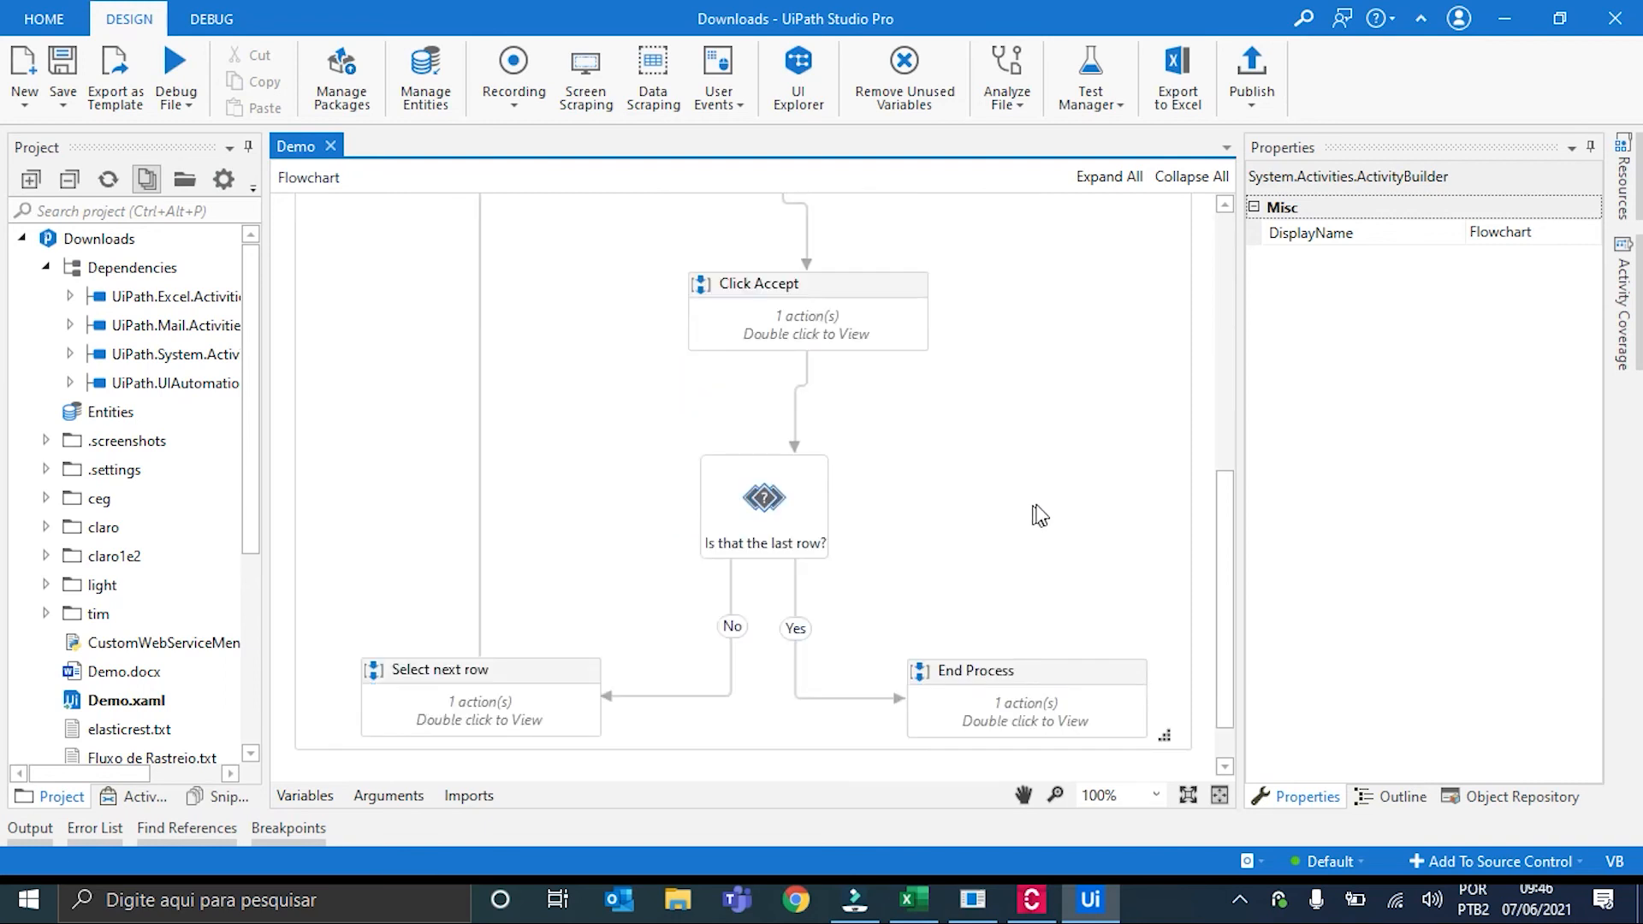
Step: Inspect the properties of the Click Accept sequence and the "Is that the last row?" switch in the flowchart
scroll(984, 539, up, 6)
click(760, 479)
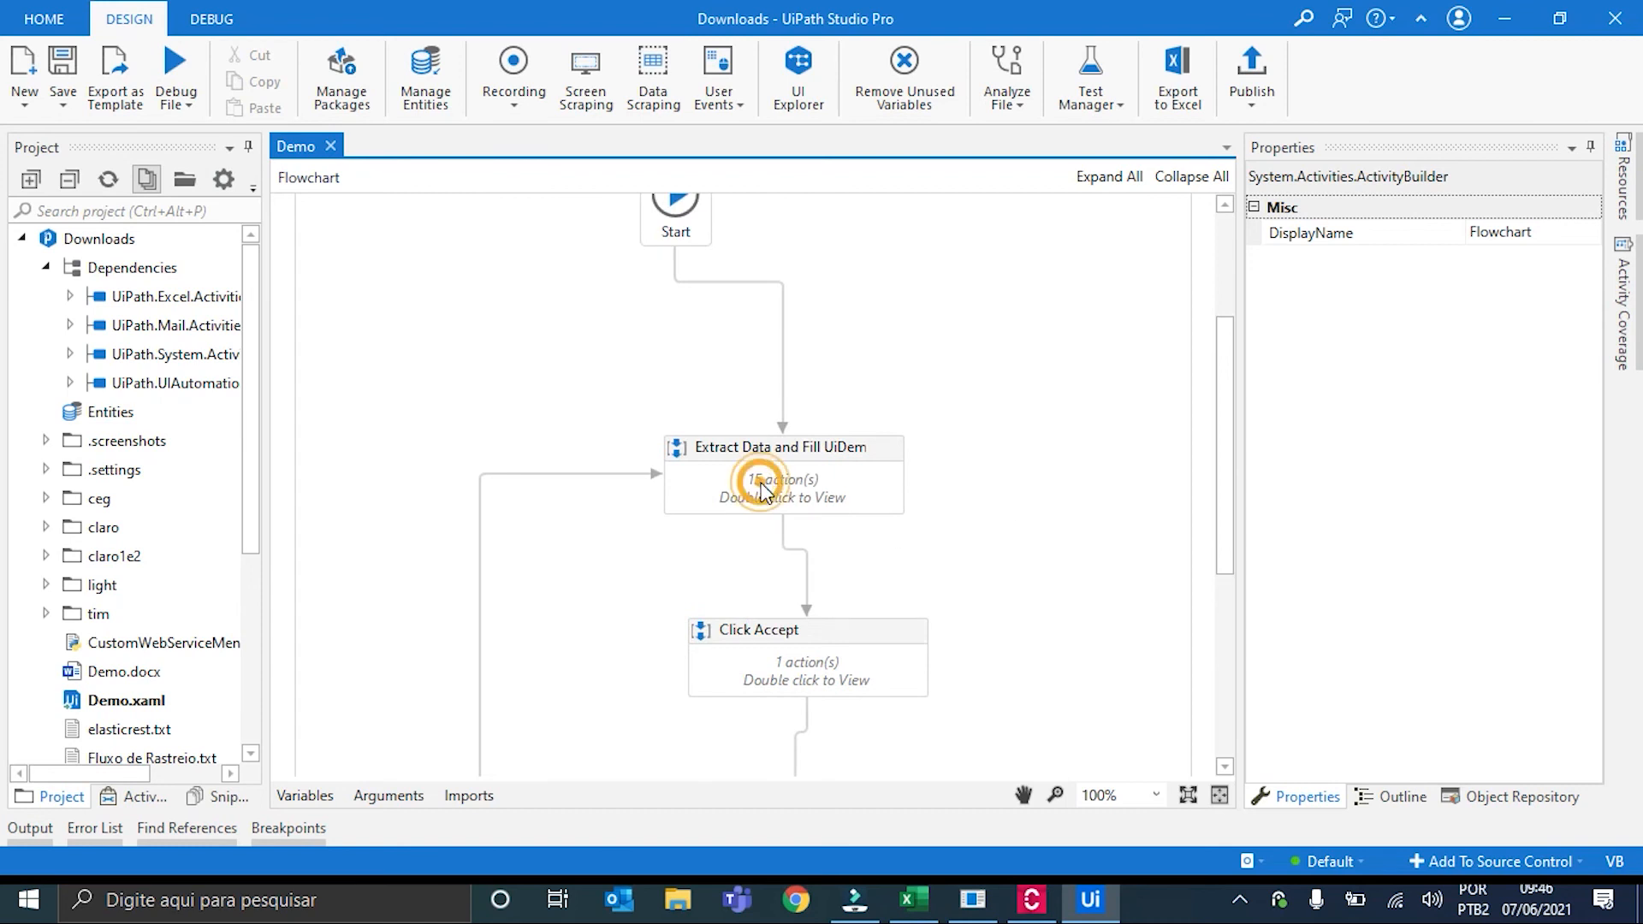
scroll(959, 603, down, 1)
click(867, 608)
scroll(867, 609, down, 6)
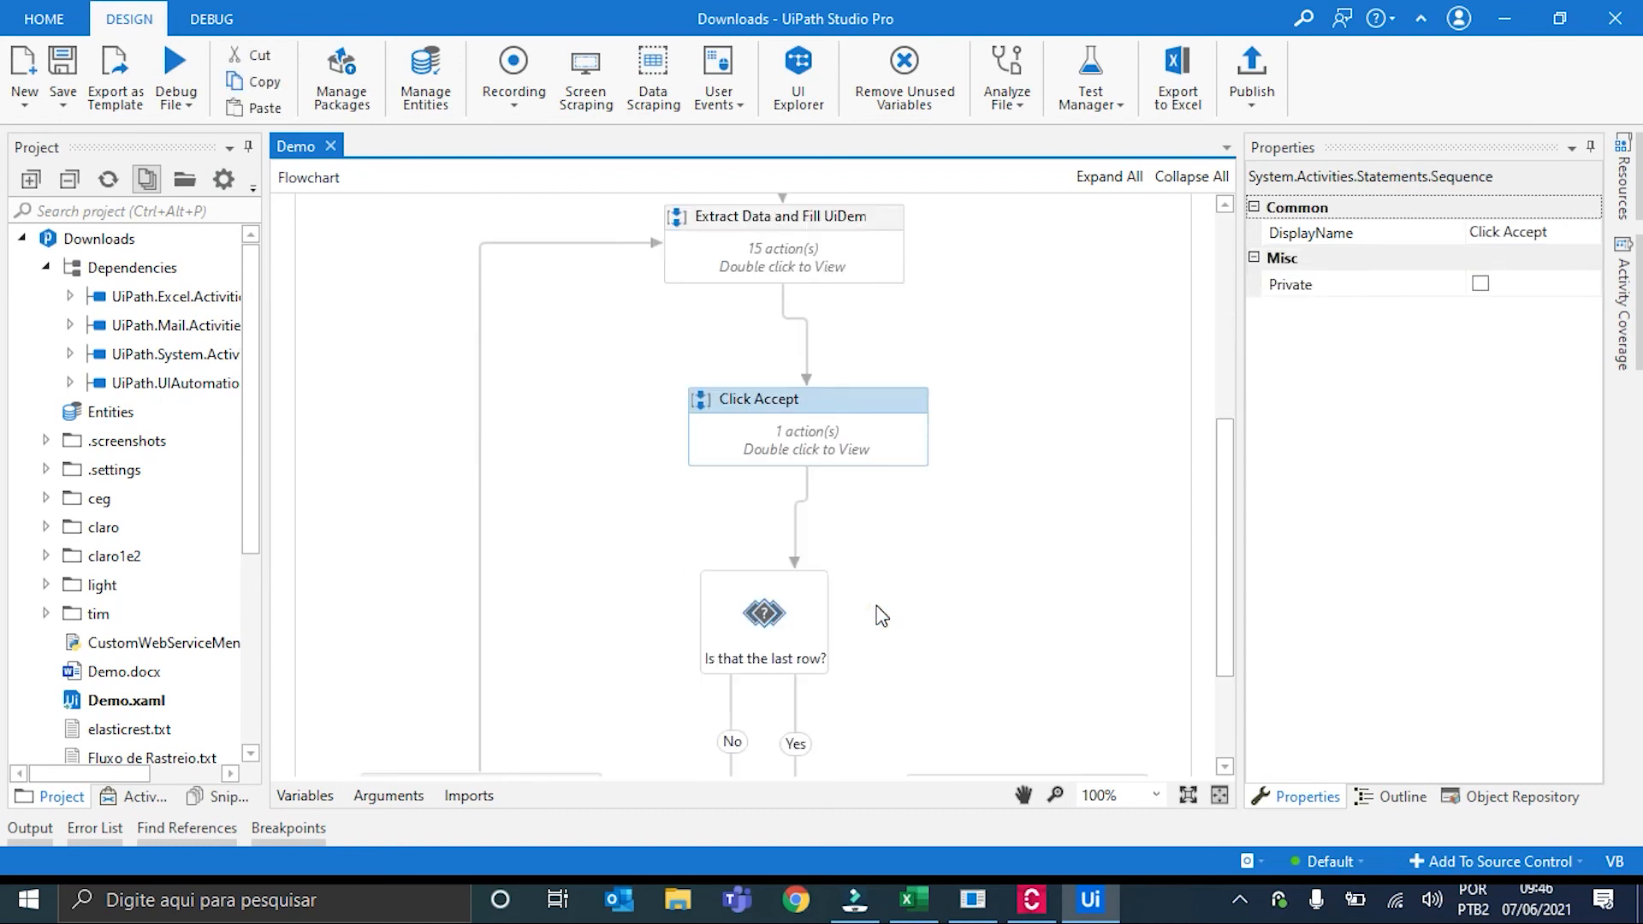
click(967, 612)
click(795, 449)
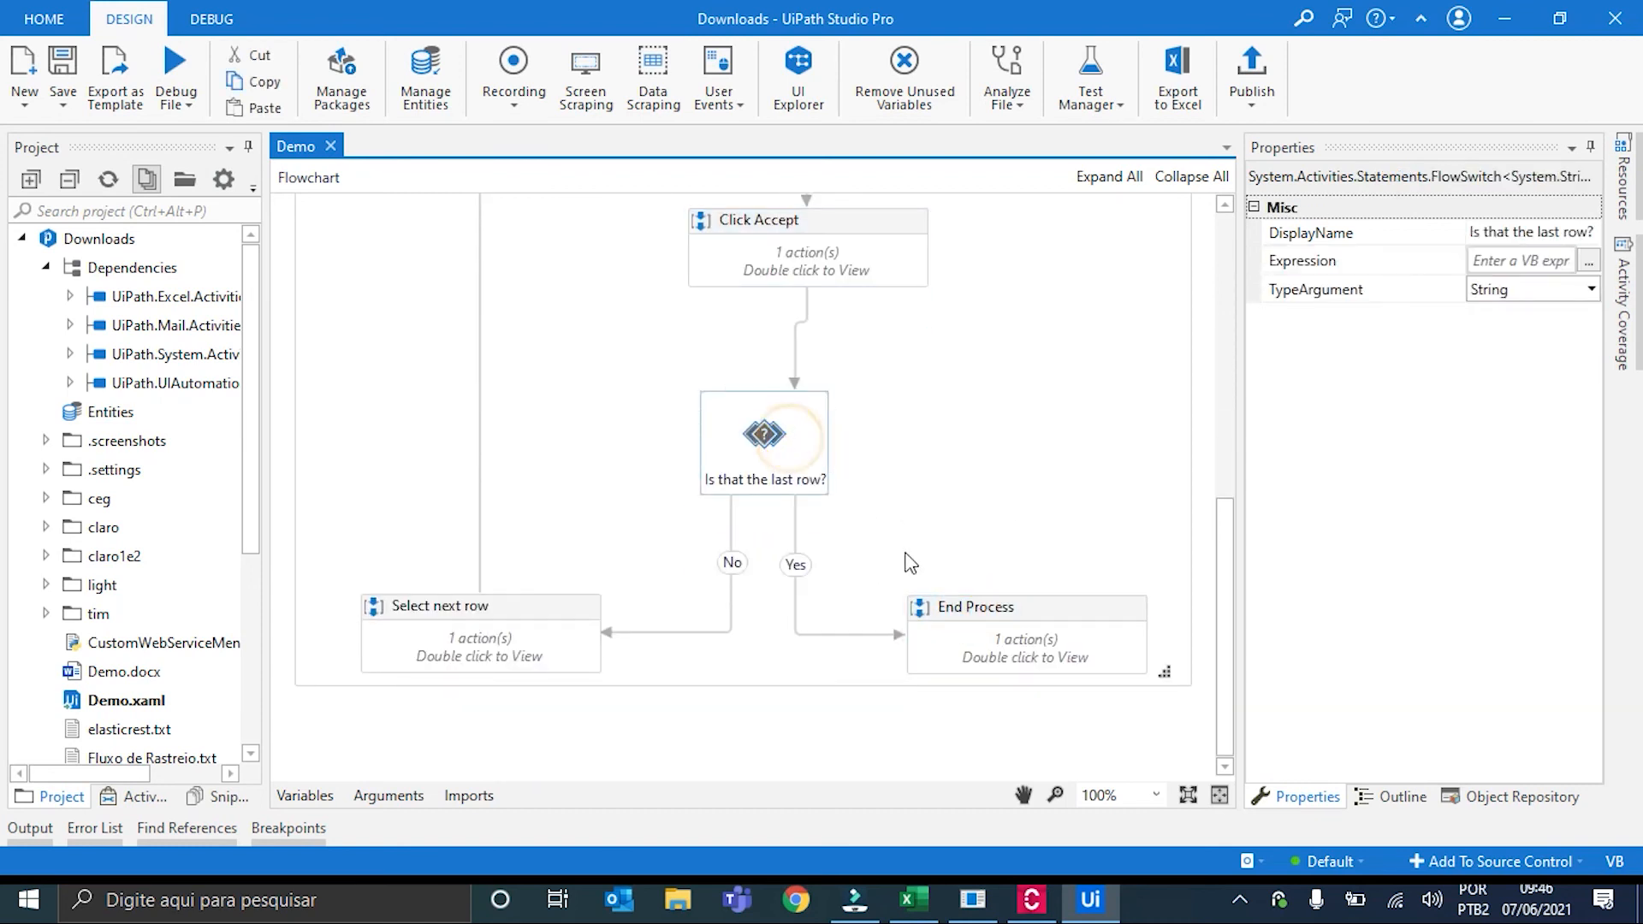
Step: Open the Extract Data and Fill UiDemo App sequence and examine its Double Click activity and the two Send Hotkey activities that follow
scroll(953, 531, up, 5)
scroll(963, 536, up, 2)
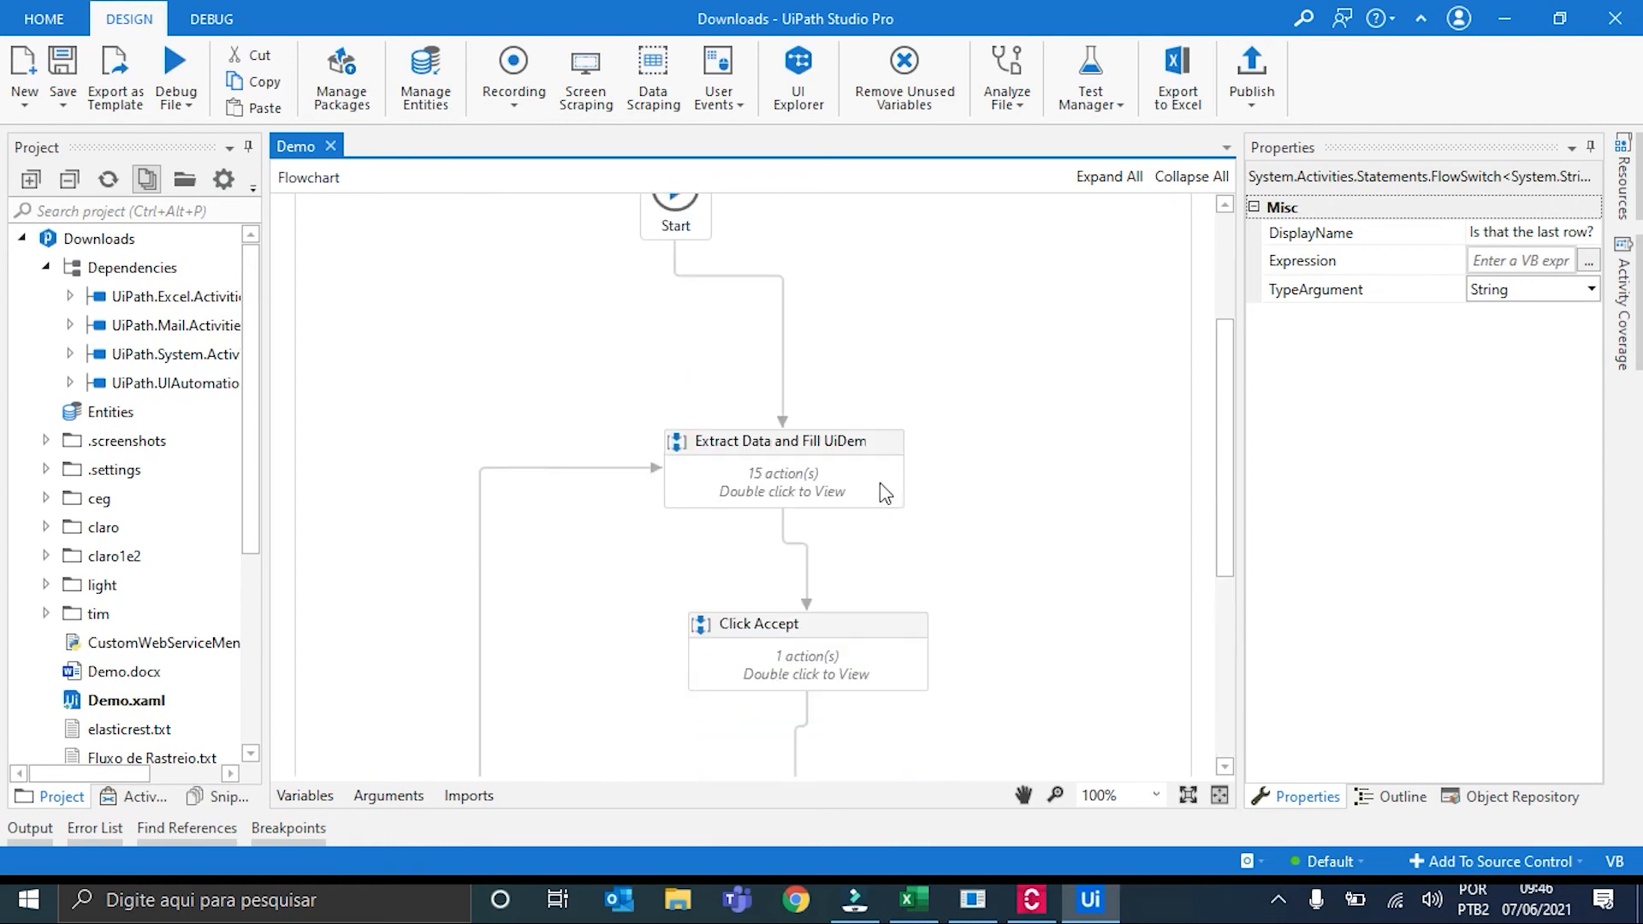
double_click(882, 487)
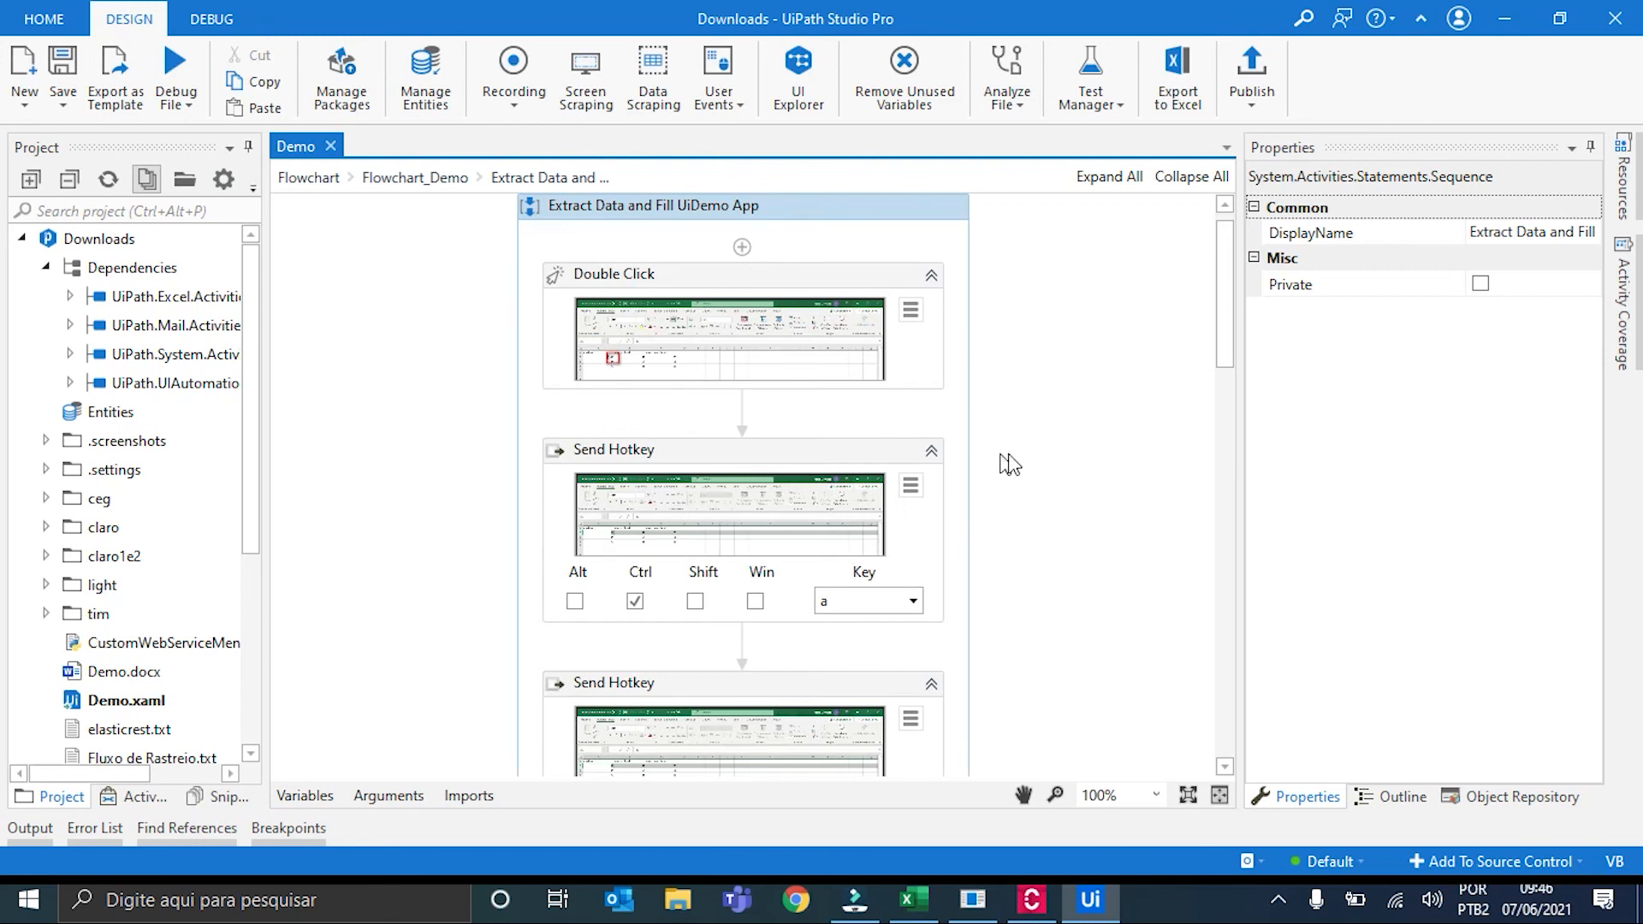
click(685, 276)
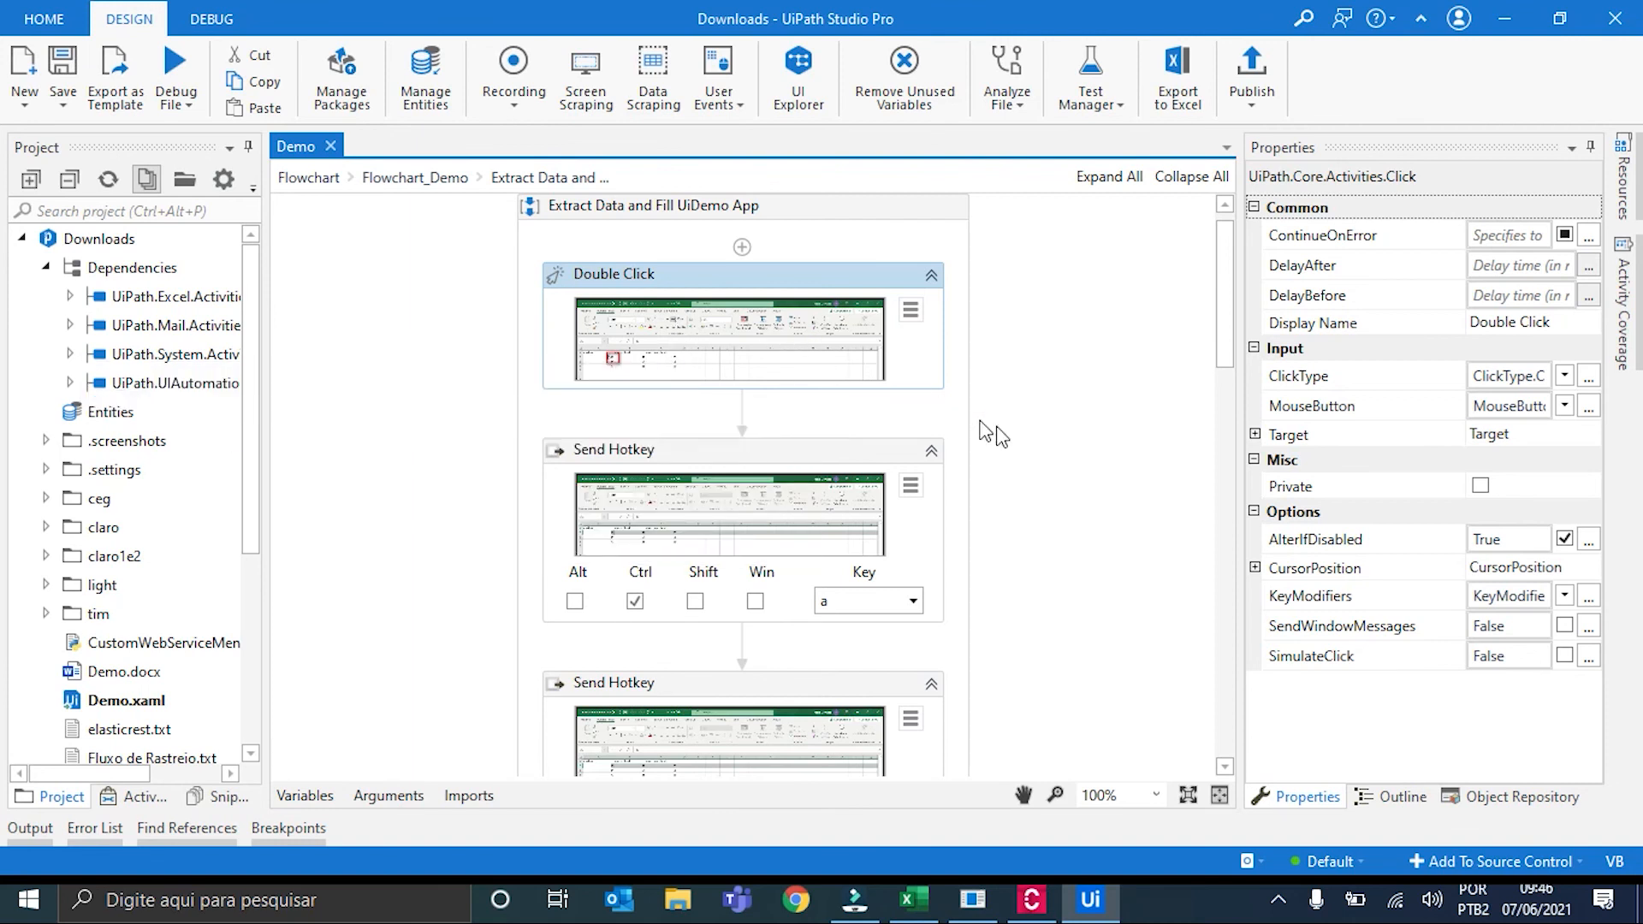
scroll(1078, 453, down, 1)
click(805, 381)
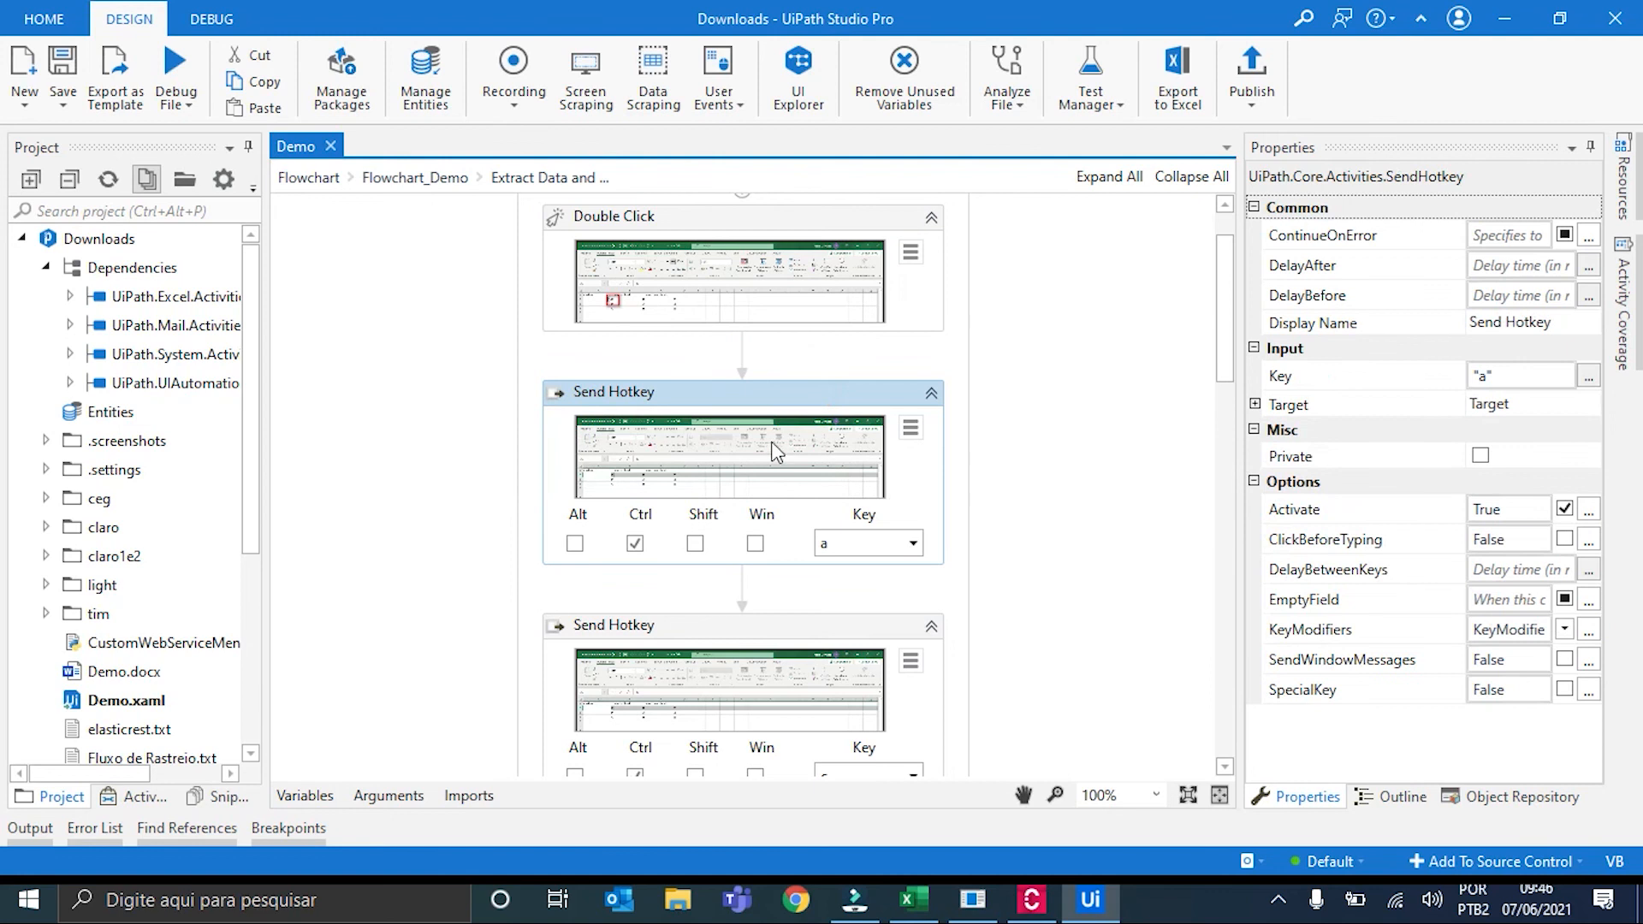
scroll(963, 560, down, 3)
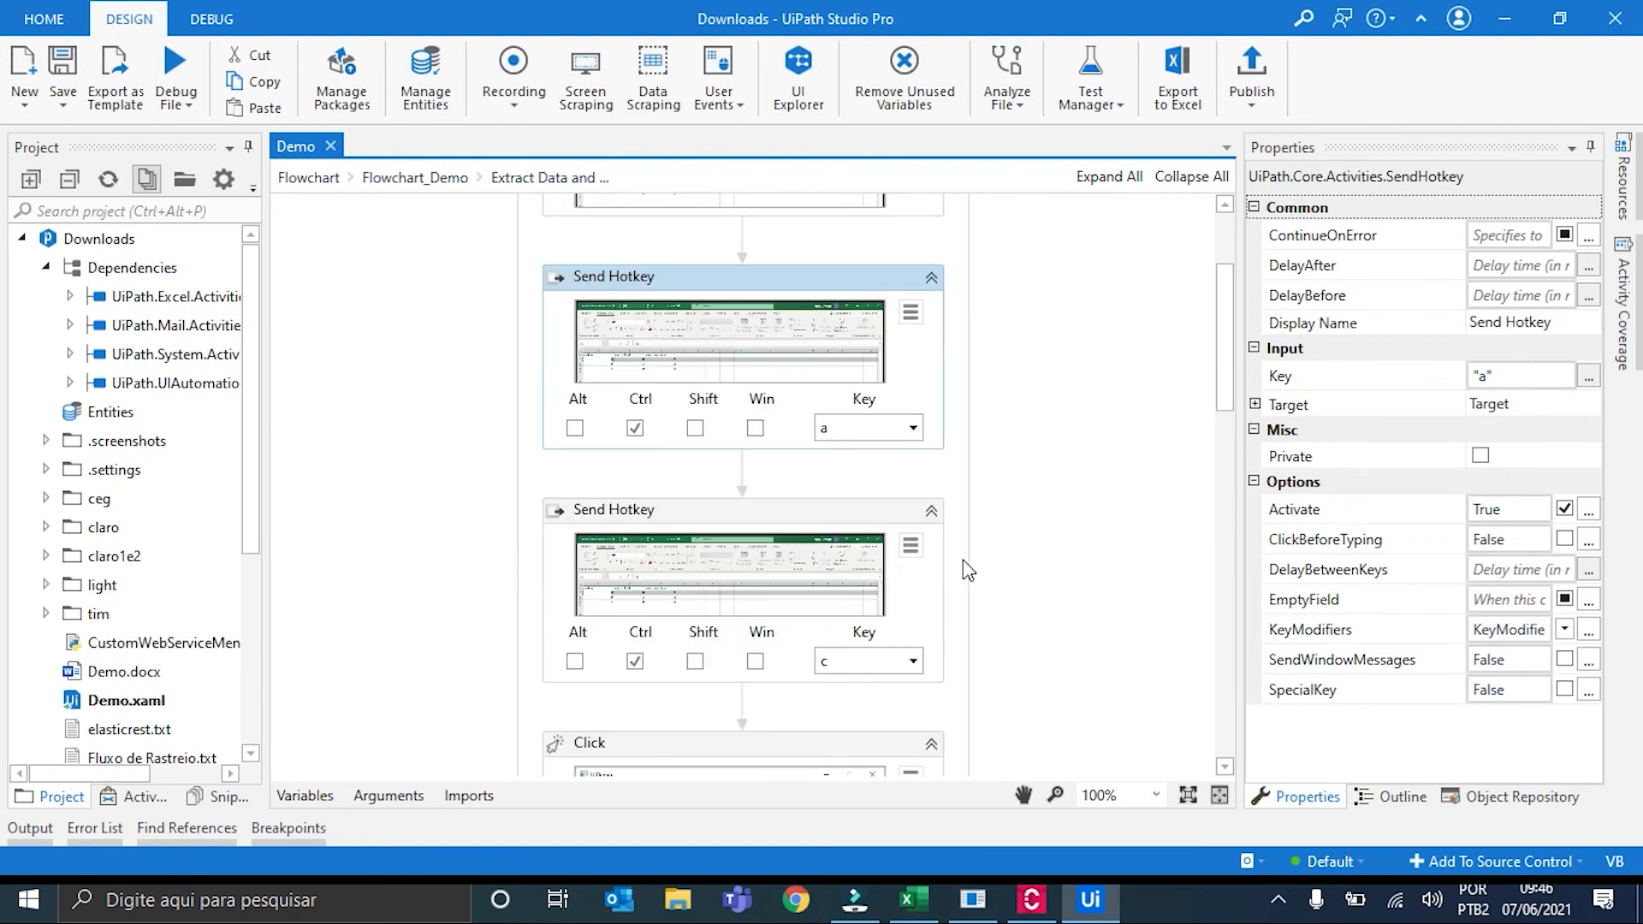
click(750, 448)
scroll(943, 727, down, 2)
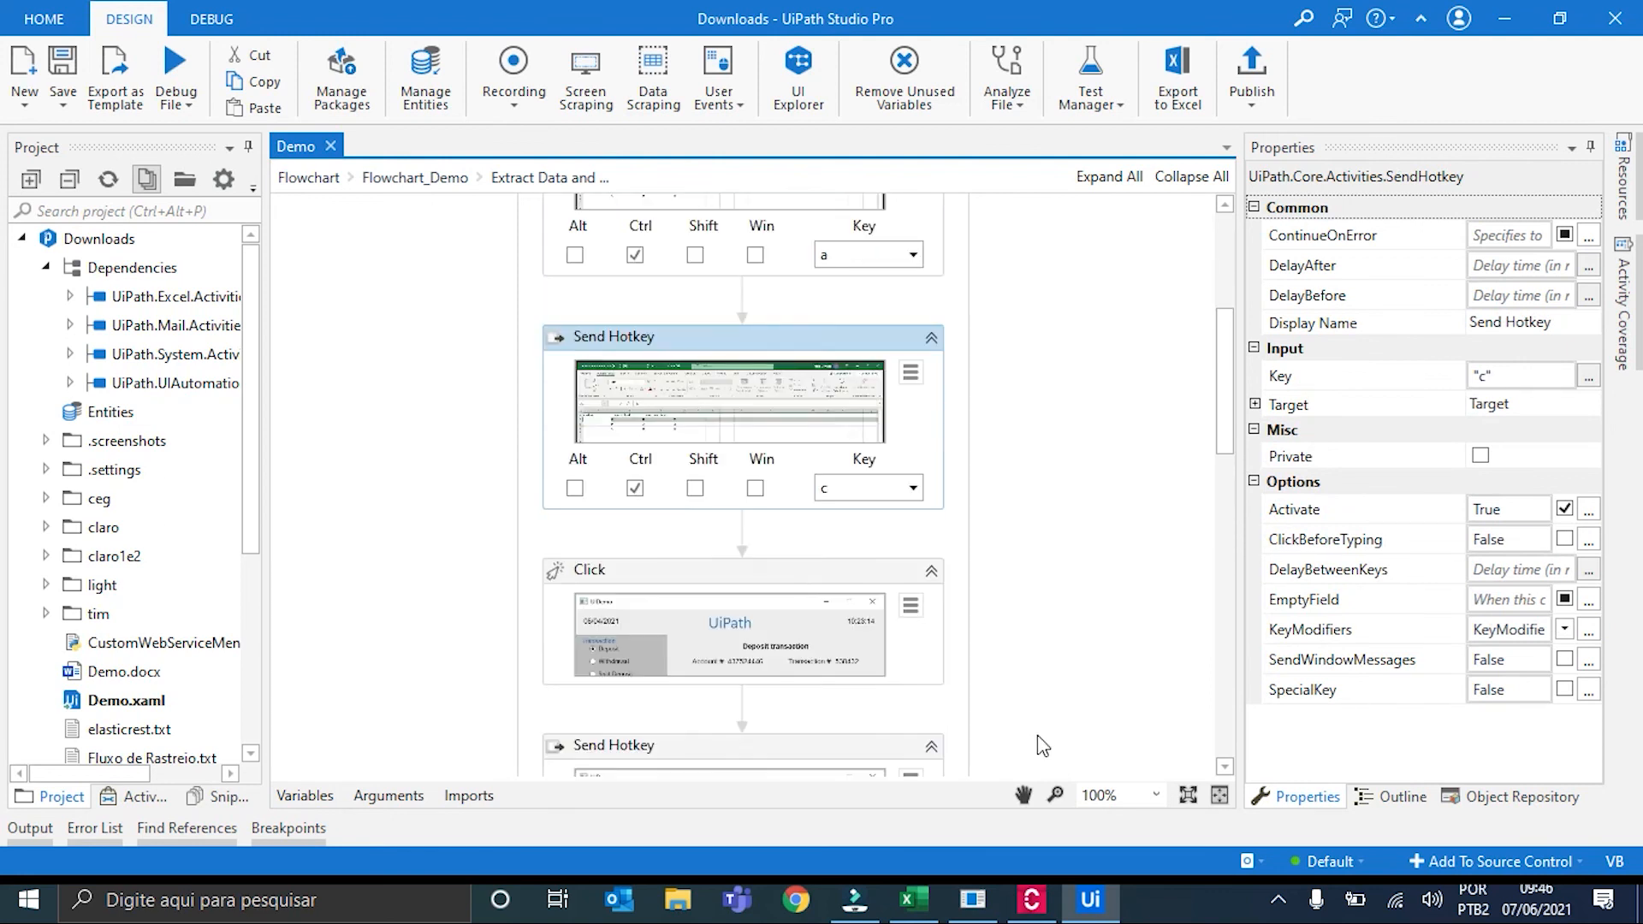
Step: Return to the top-level flowchart and review its flow from Start through the Click Accept sequence
click(304, 178)
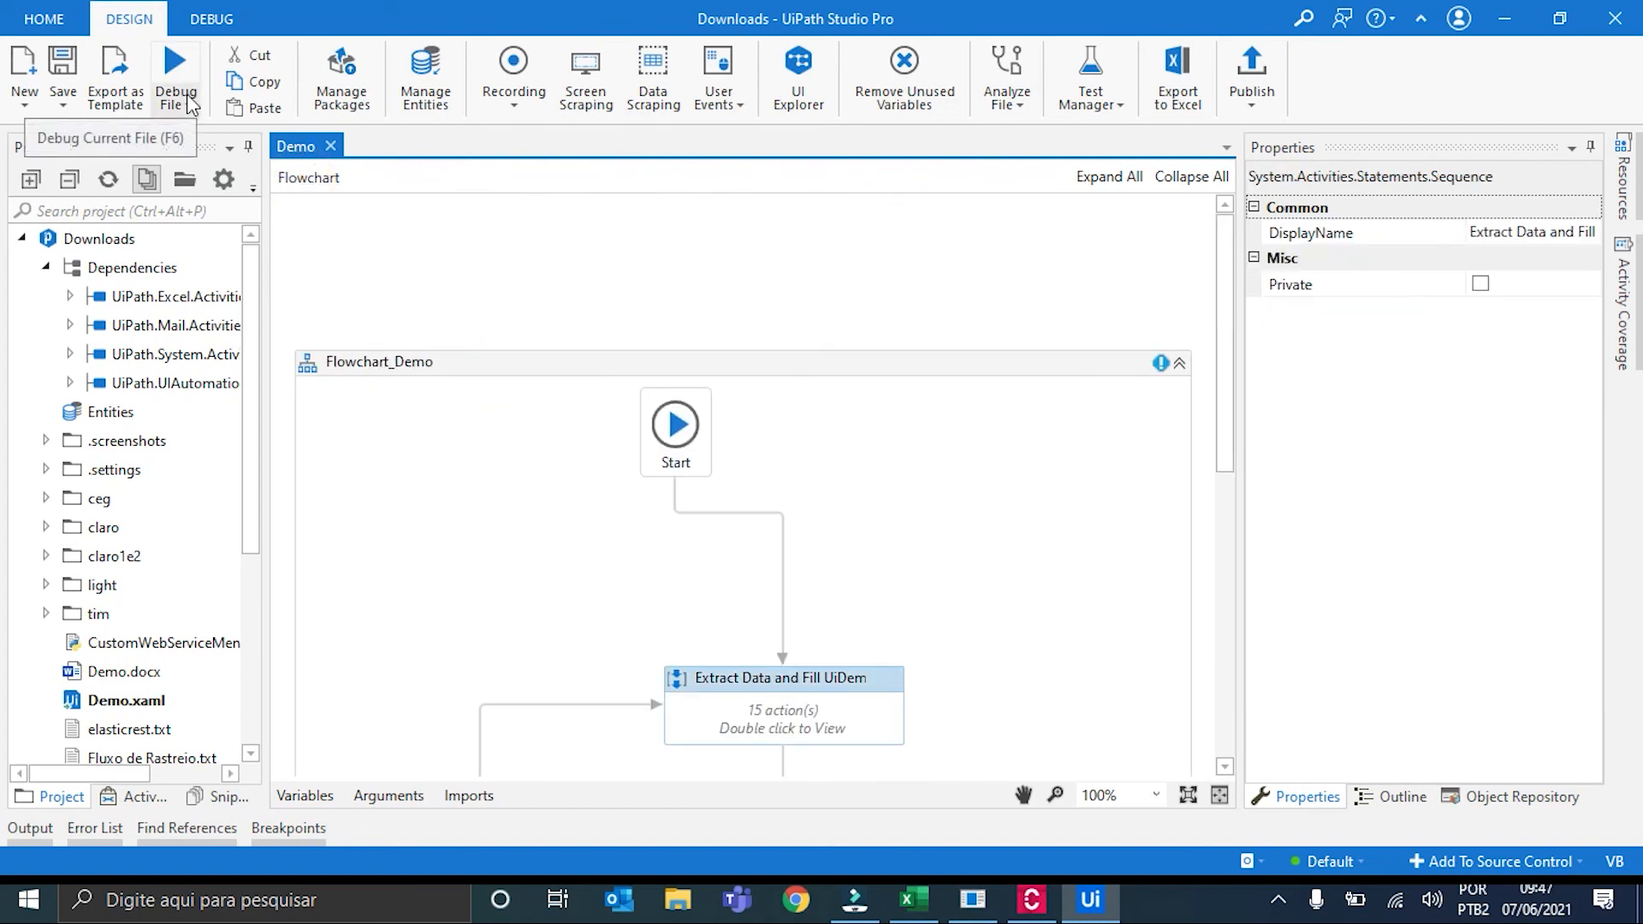
scroll(532, 451, down, 1)
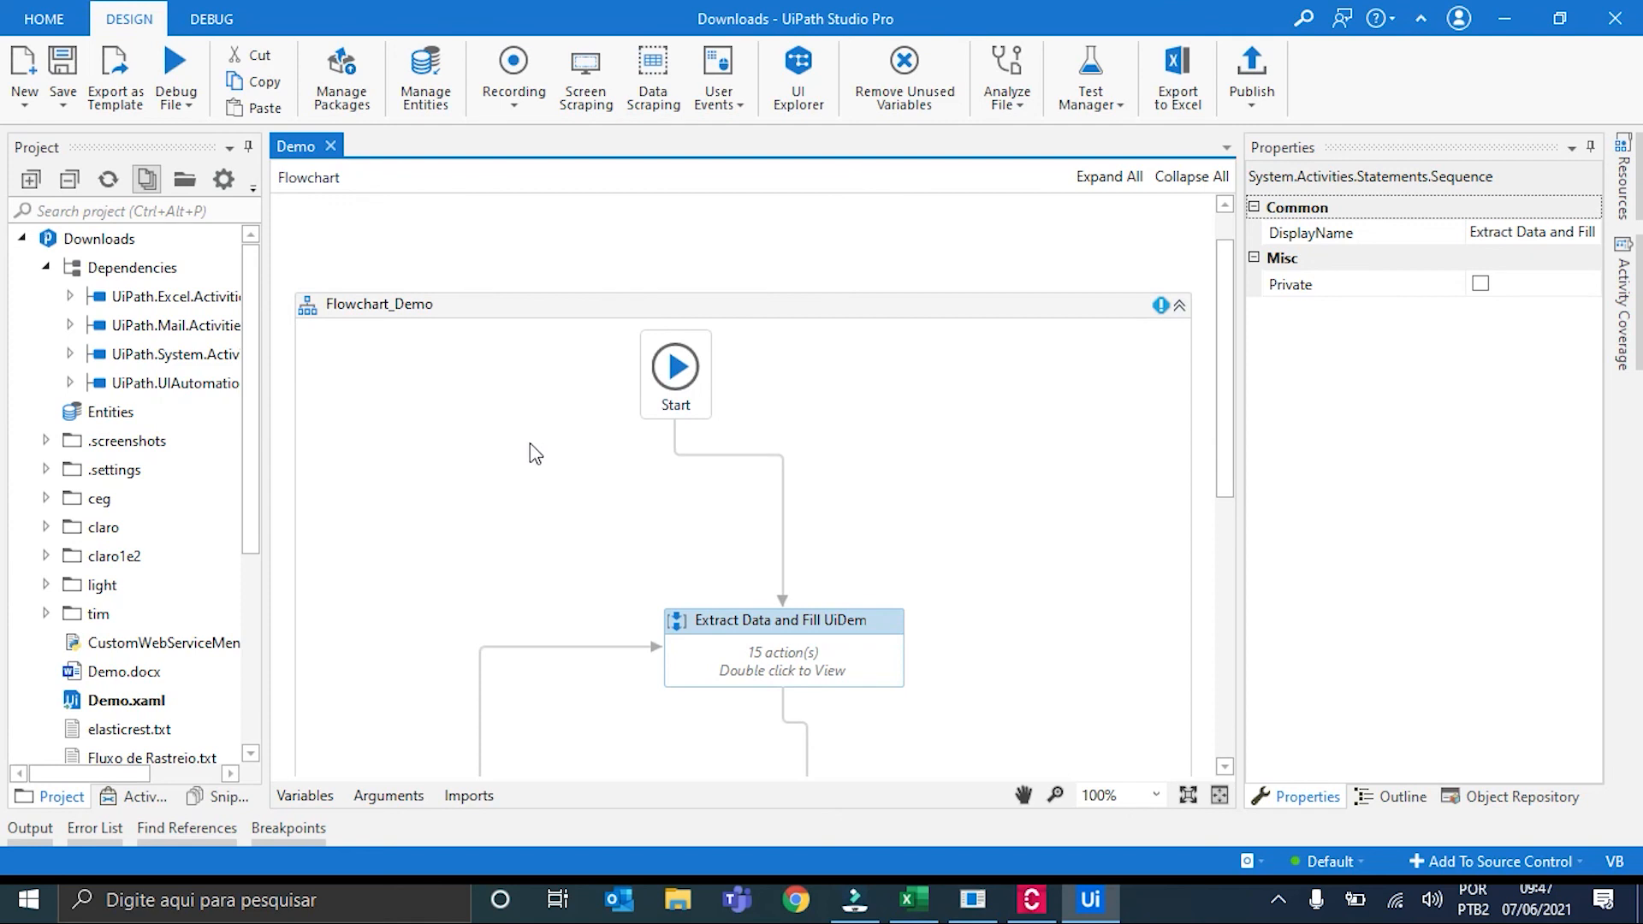
scroll(548, 472, down, 1)
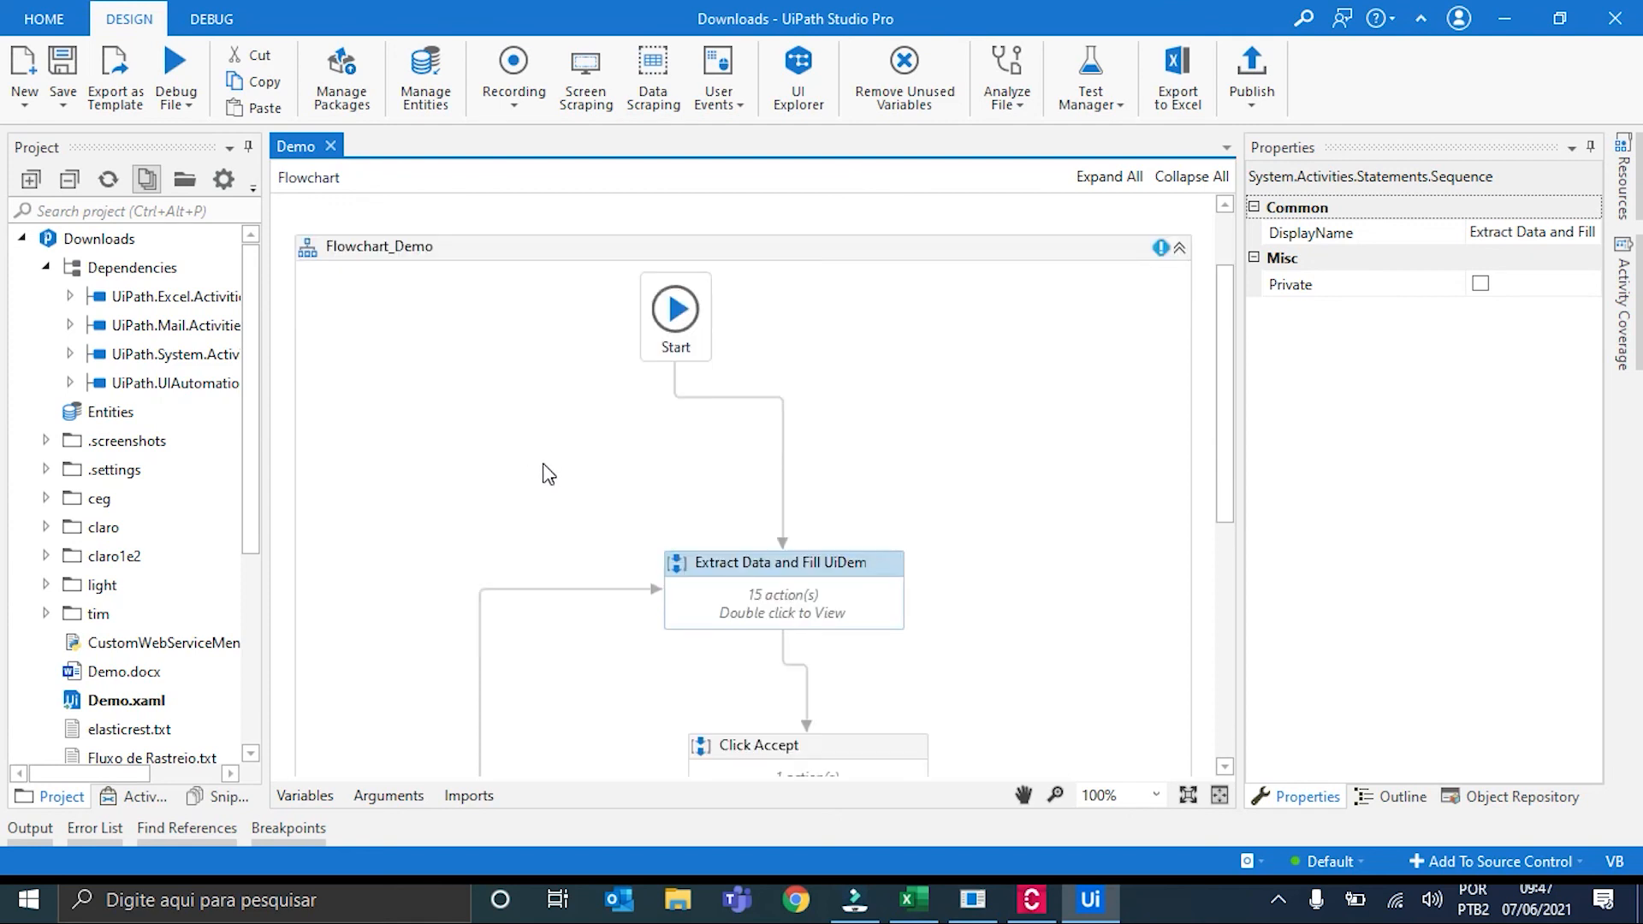
scroll(548, 475, down, 1)
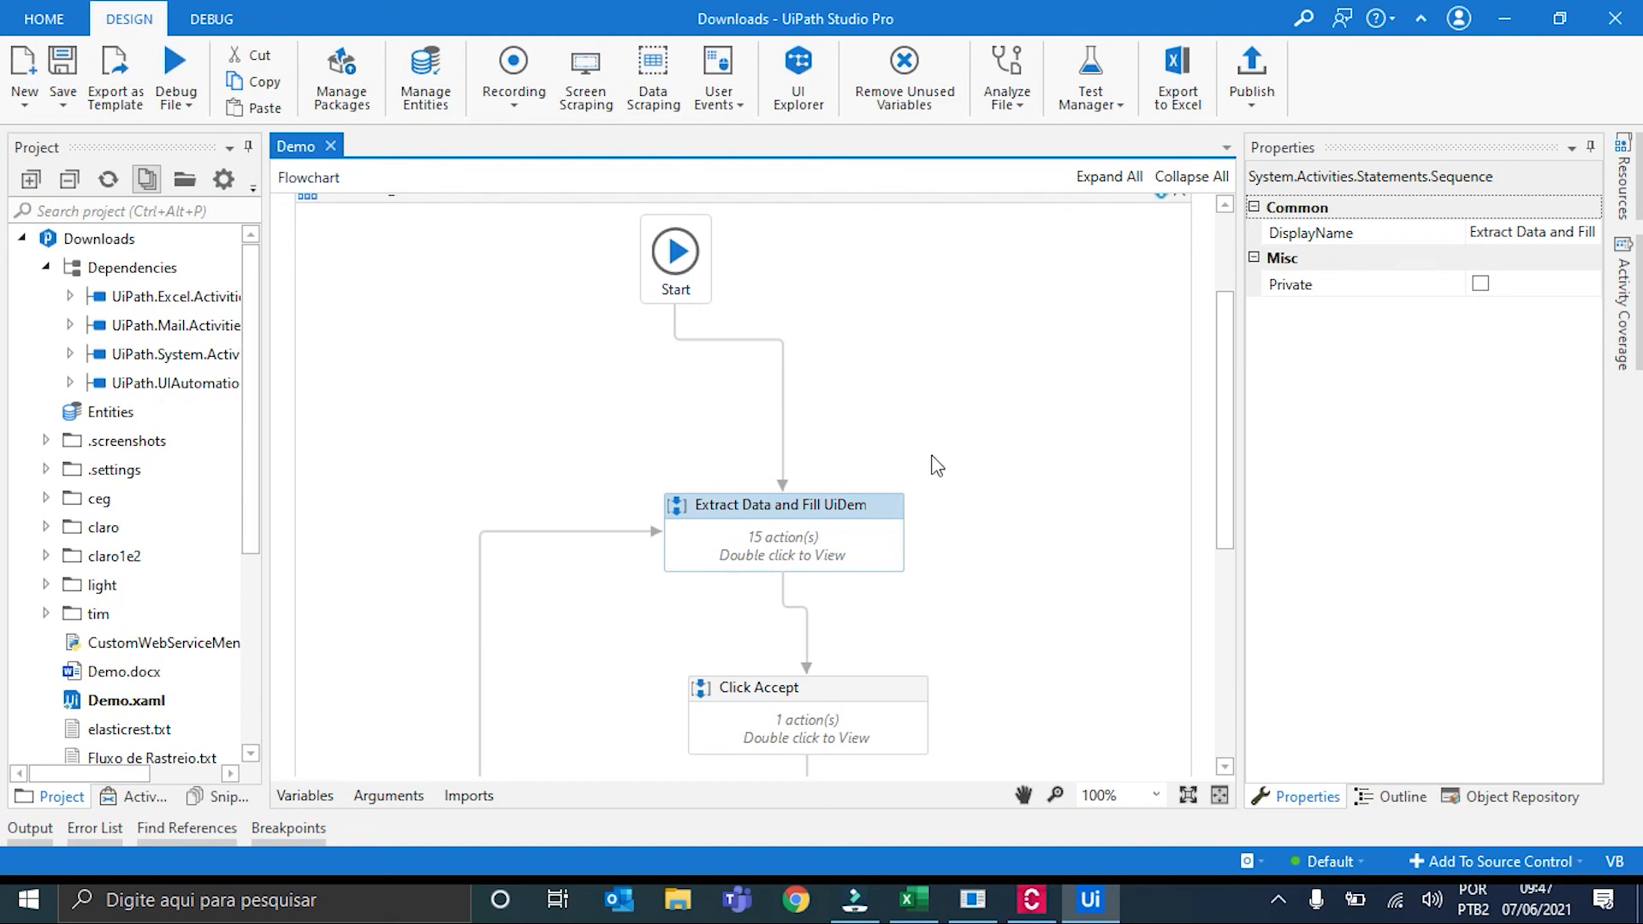
scroll(1037, 470, down, 1)
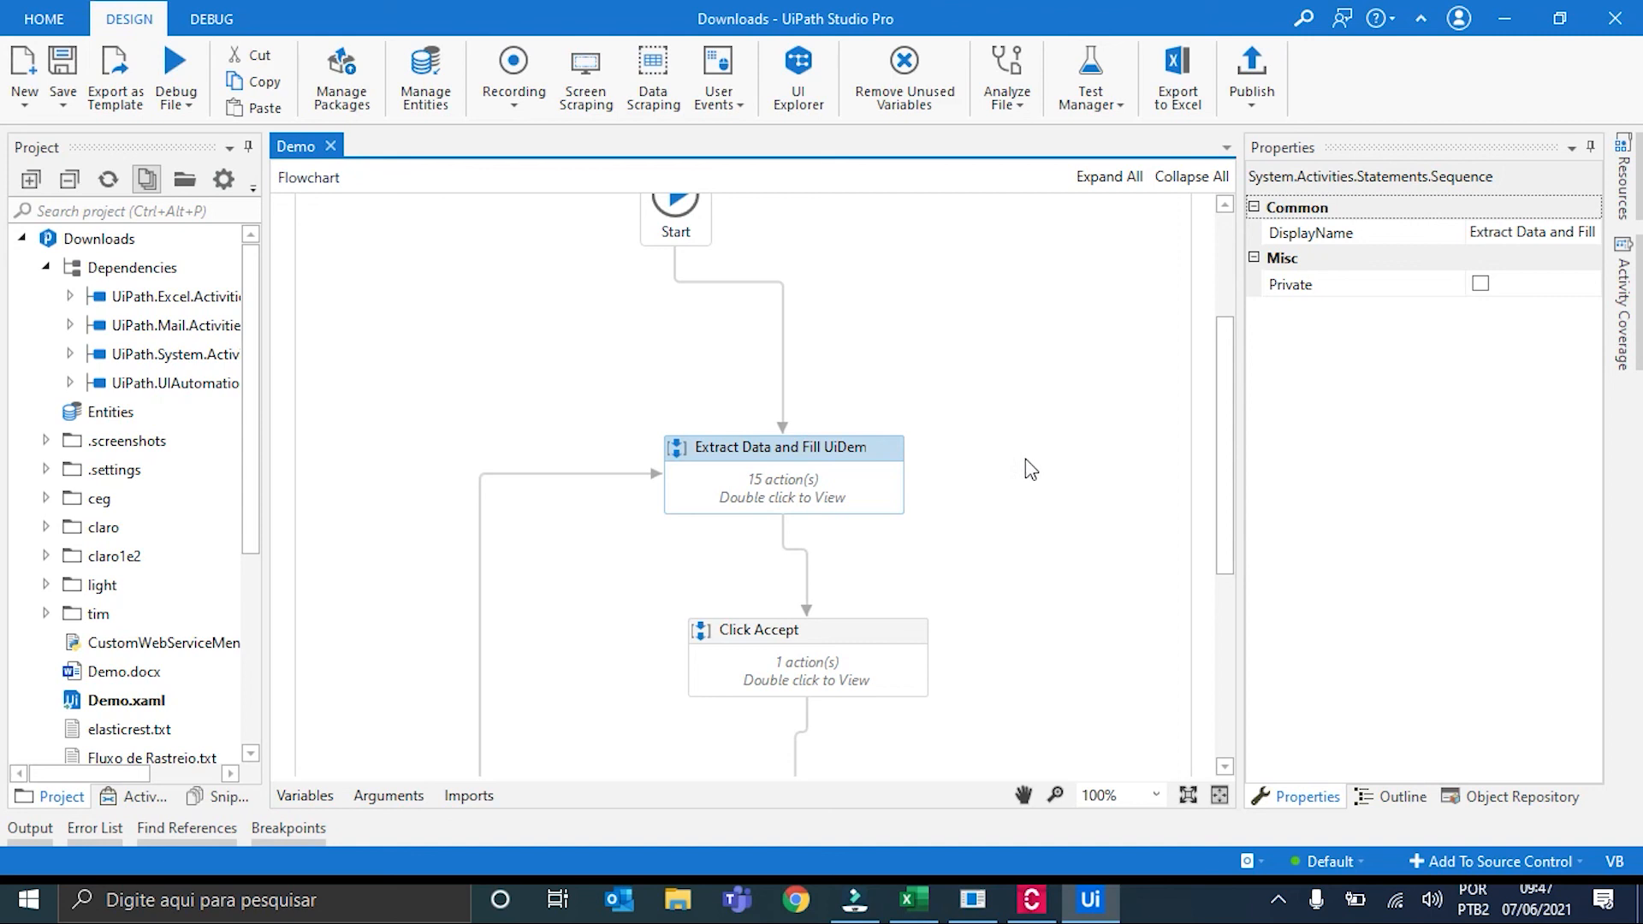
scroll(998, 465, down, 1)
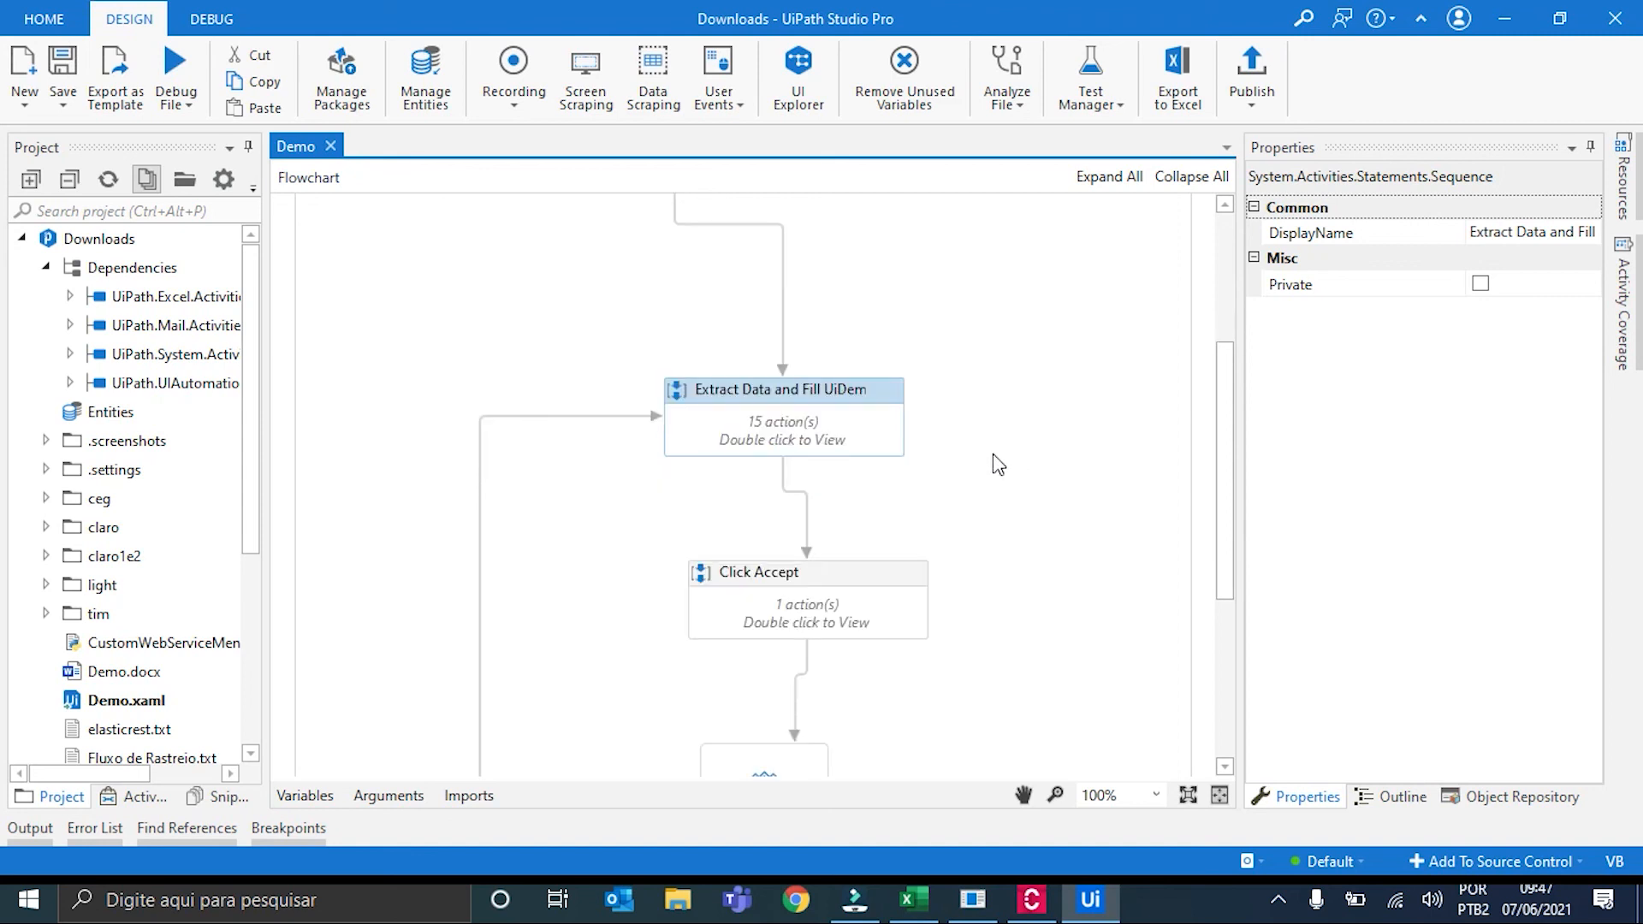